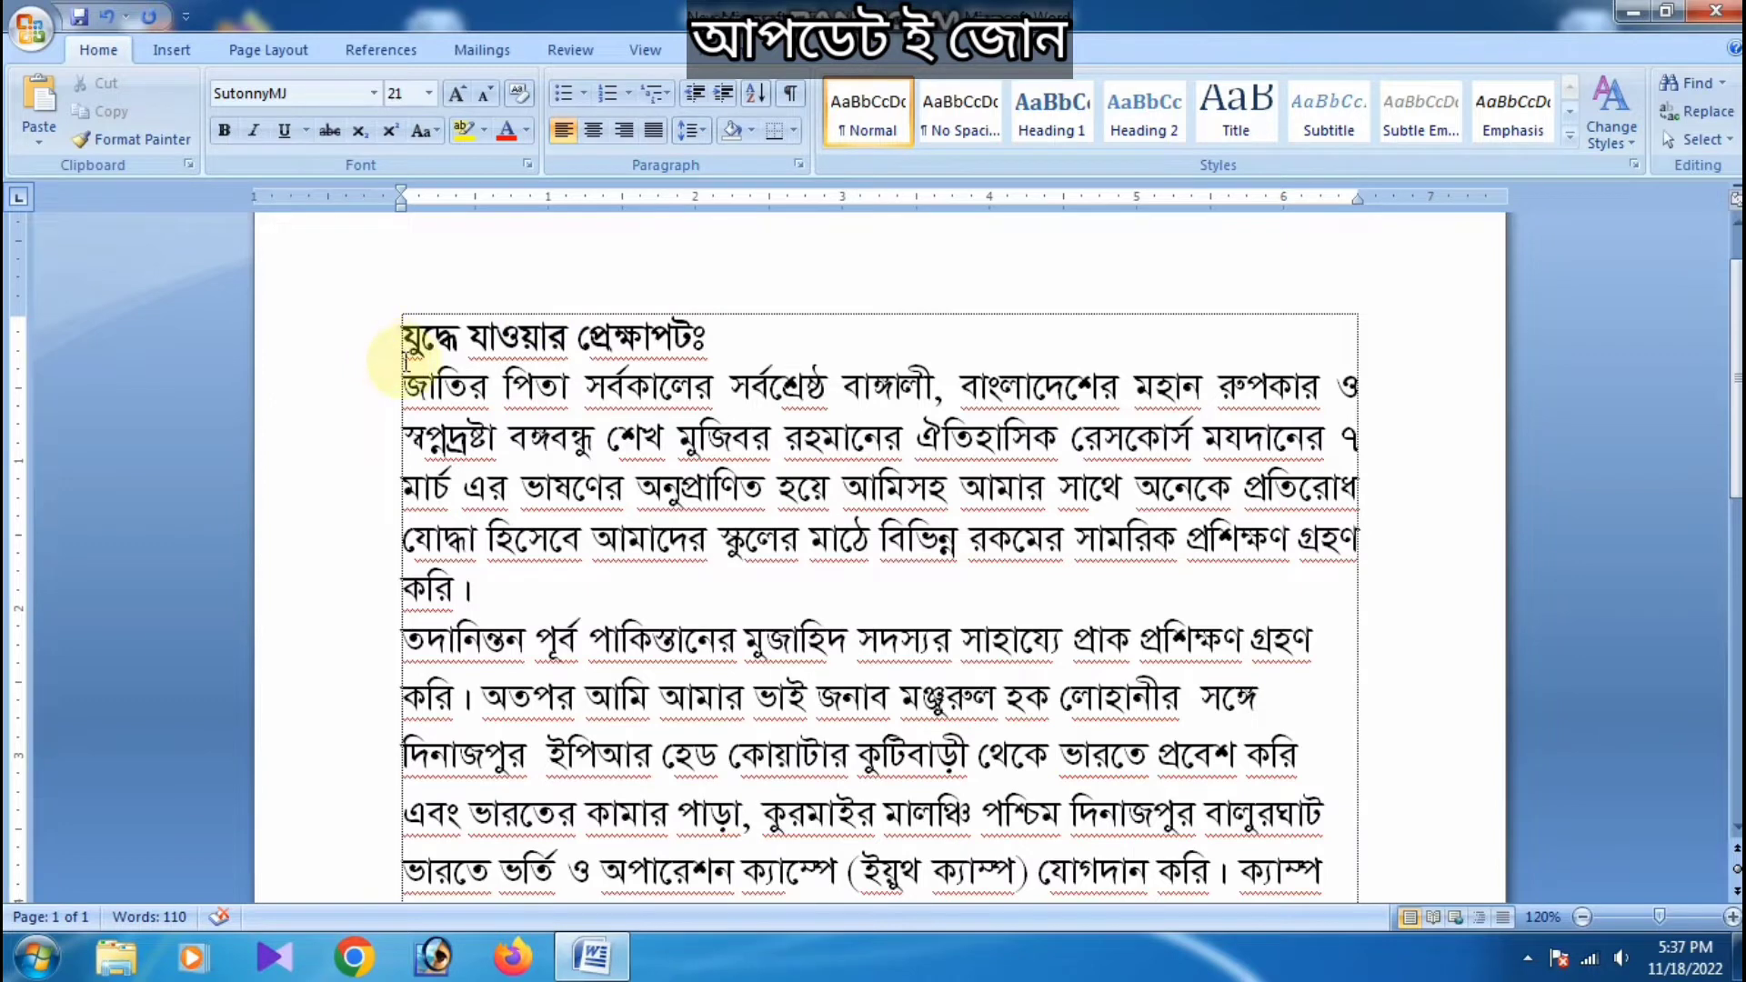
pyautogui.moveTo(401, 339); pyautogui.dragTo(463, 587)
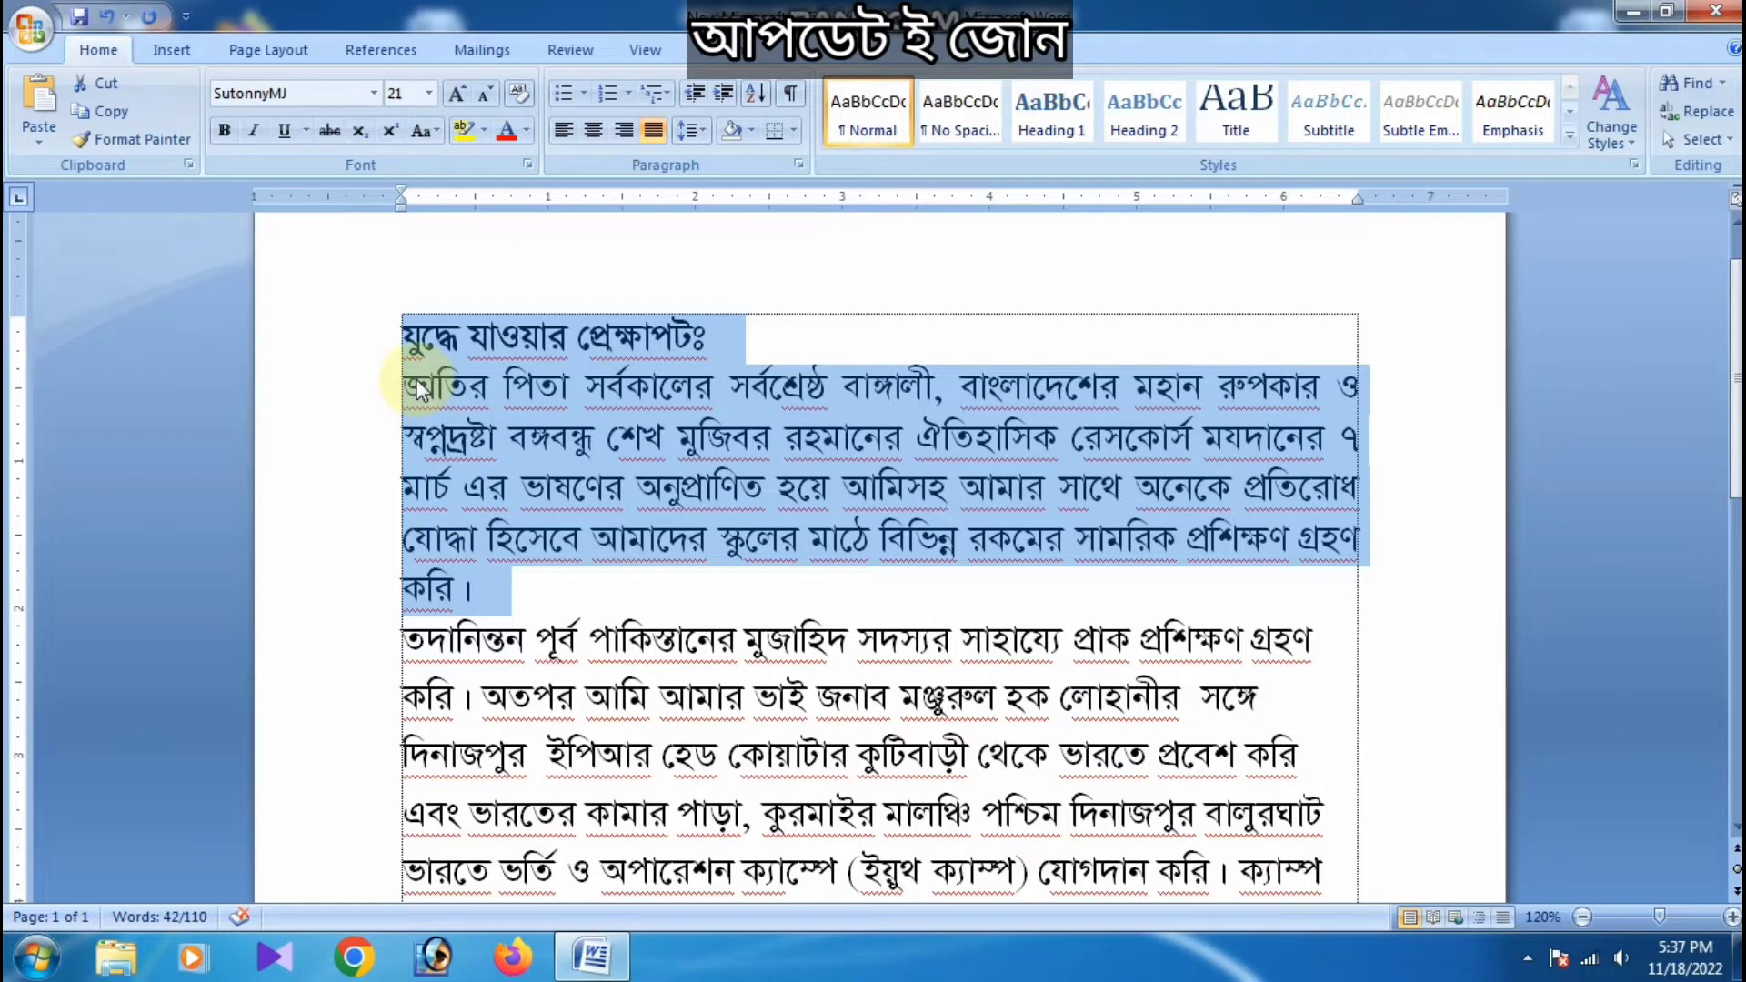
pyautogui.click(726, 348)
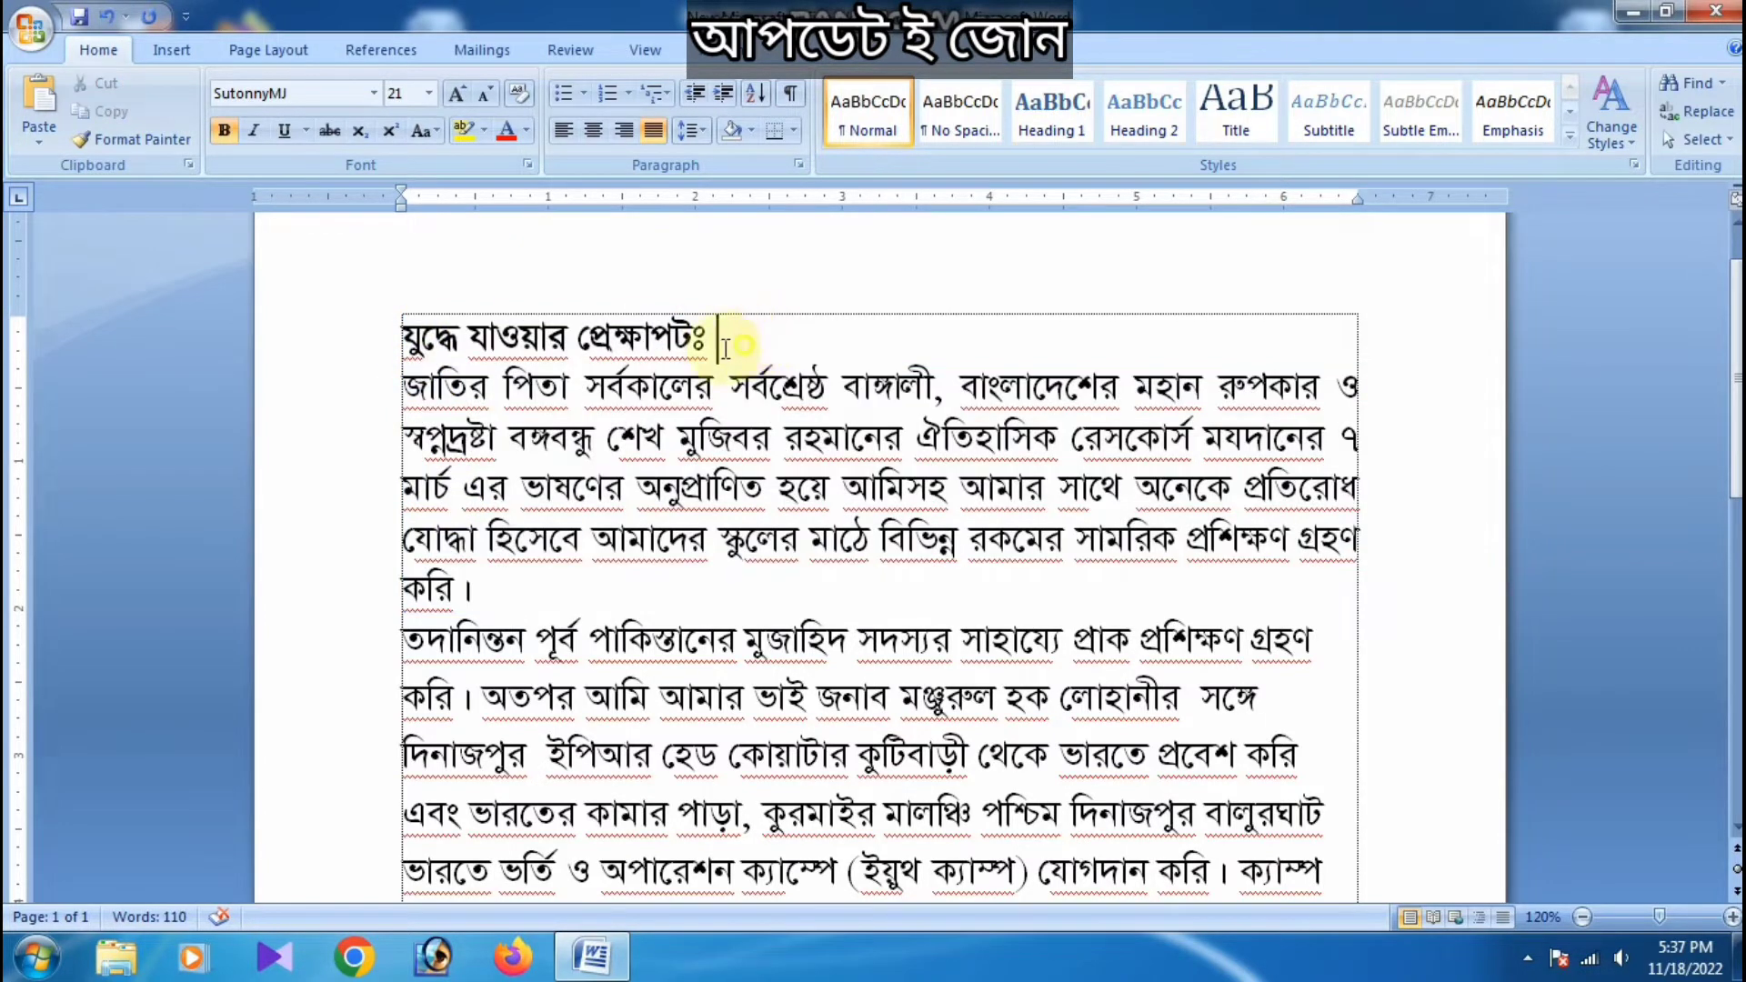
pyautogui.moveTo(726, 348); pyautogui.dragTo(429, 343)
pyautogui.click(383, 391)
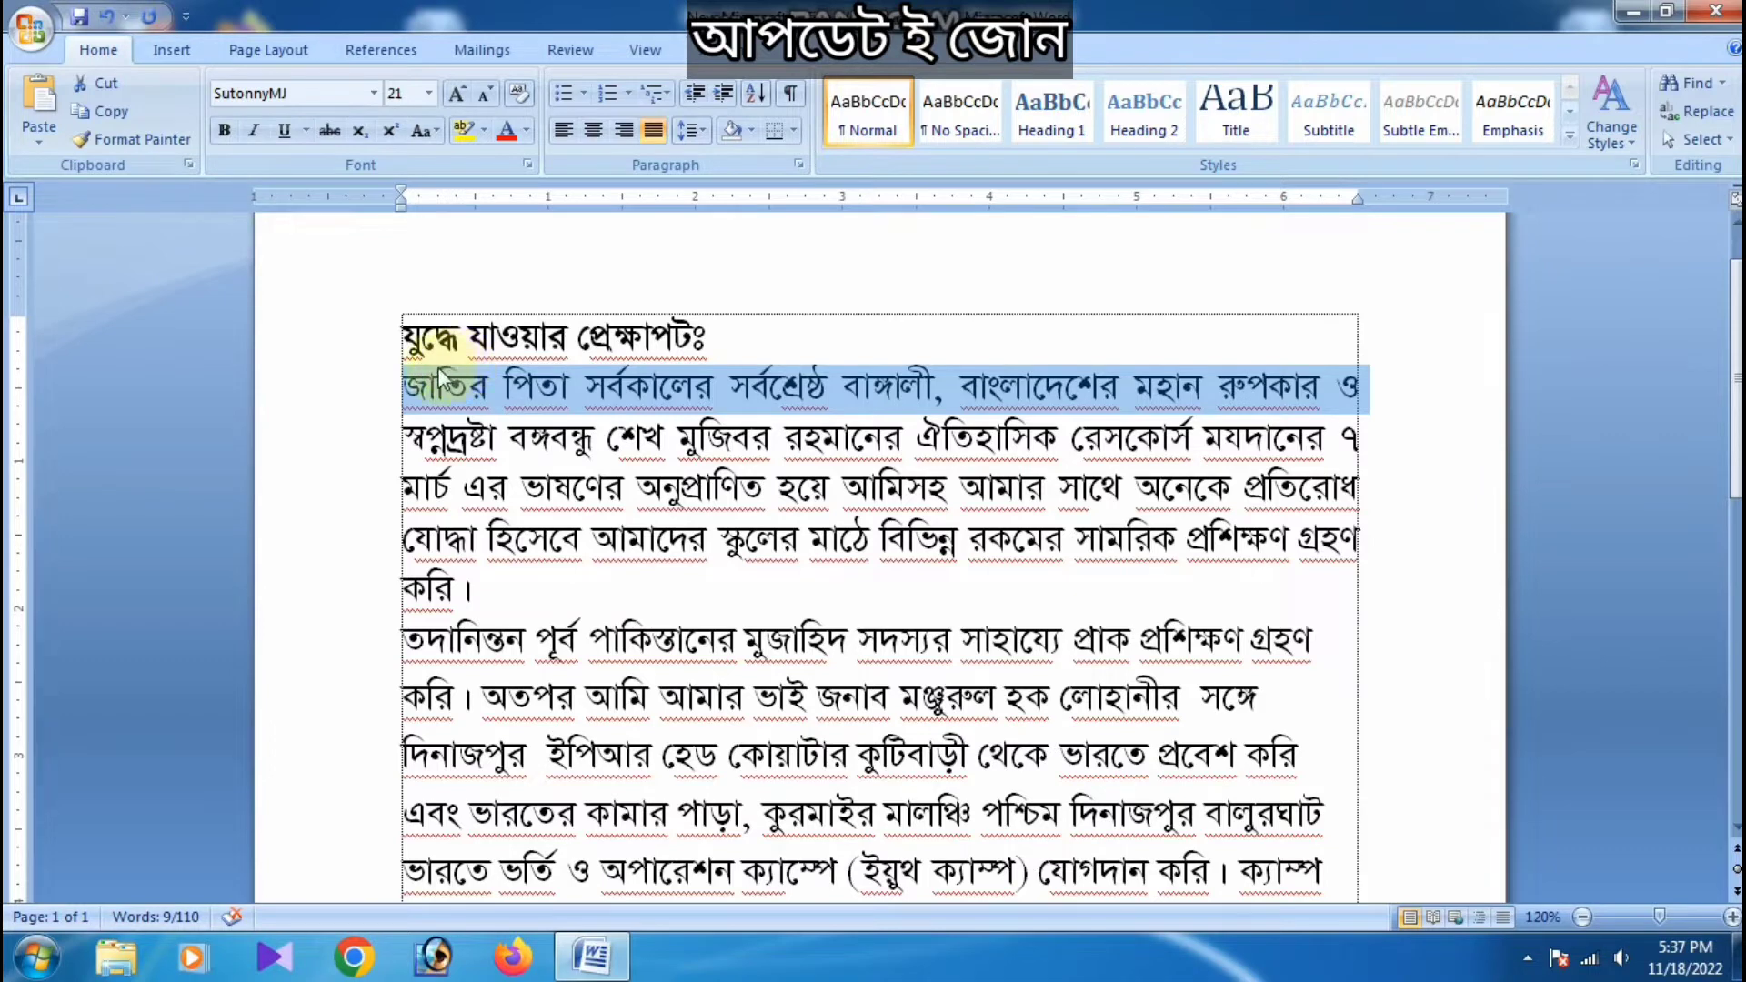
pyautogui.moveTo(401, 338); pyautogui.dragTo(565, 340)
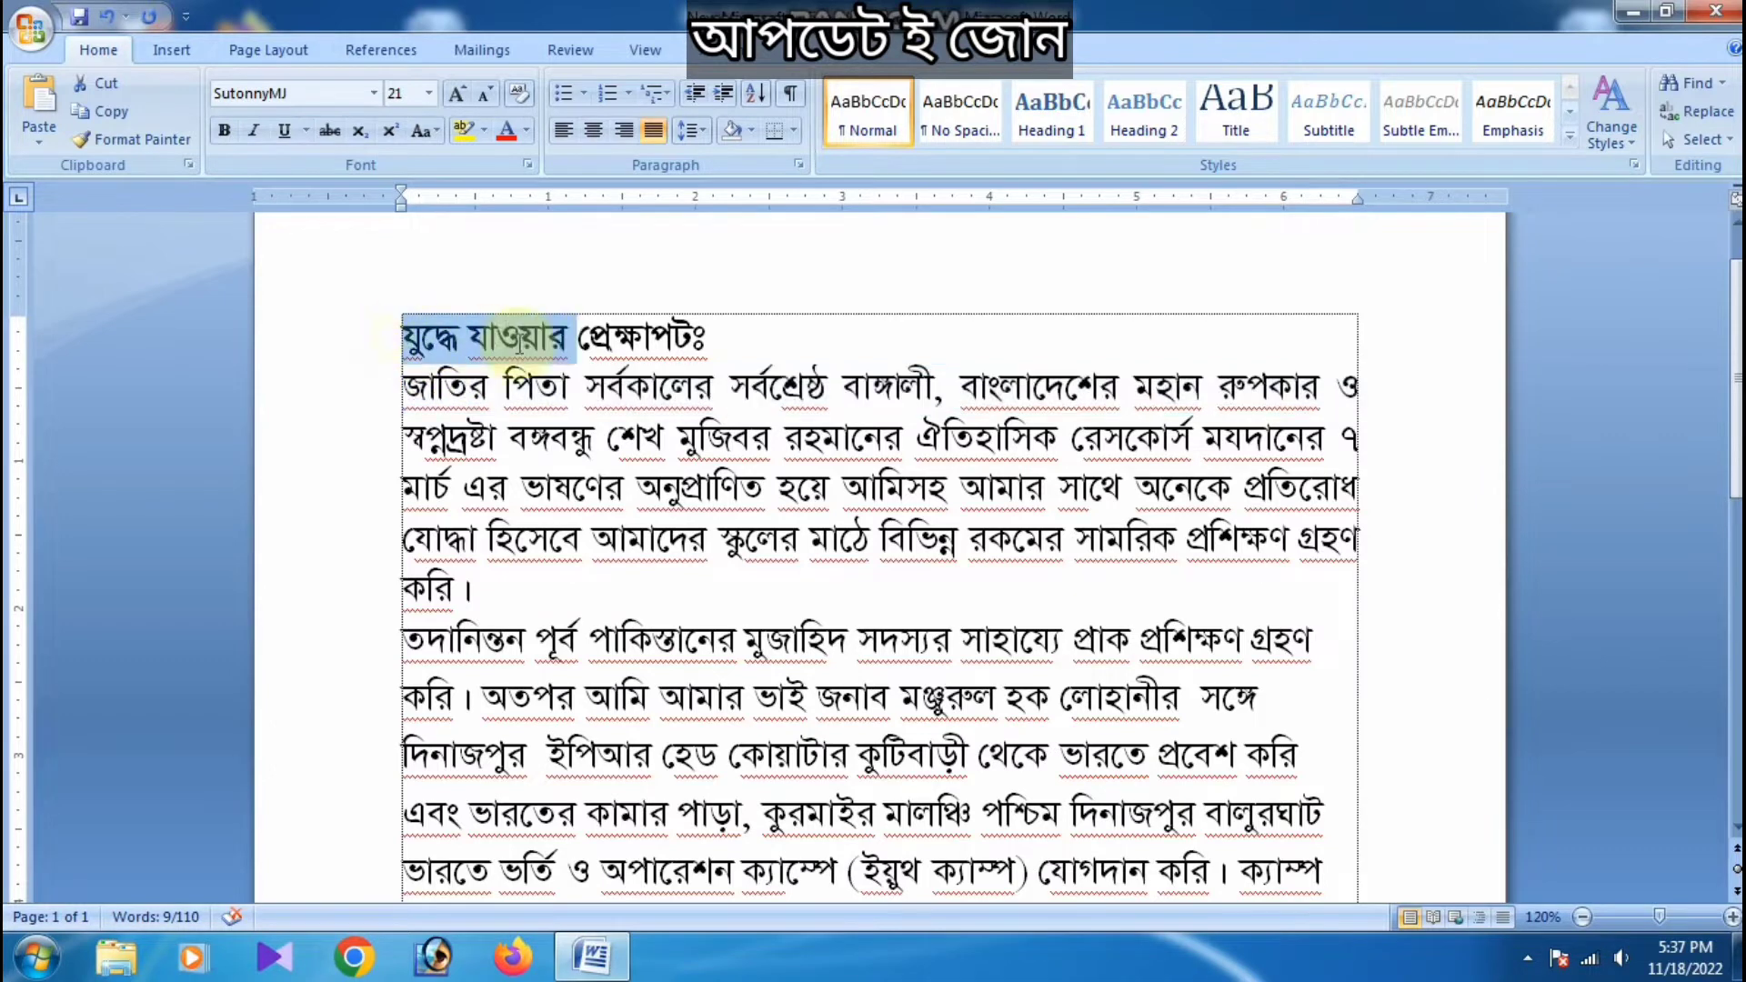
pyautogui.click(430, 379)
pyautogui.moveTo(427, 382); pyautogui.dragTo(491, 393)
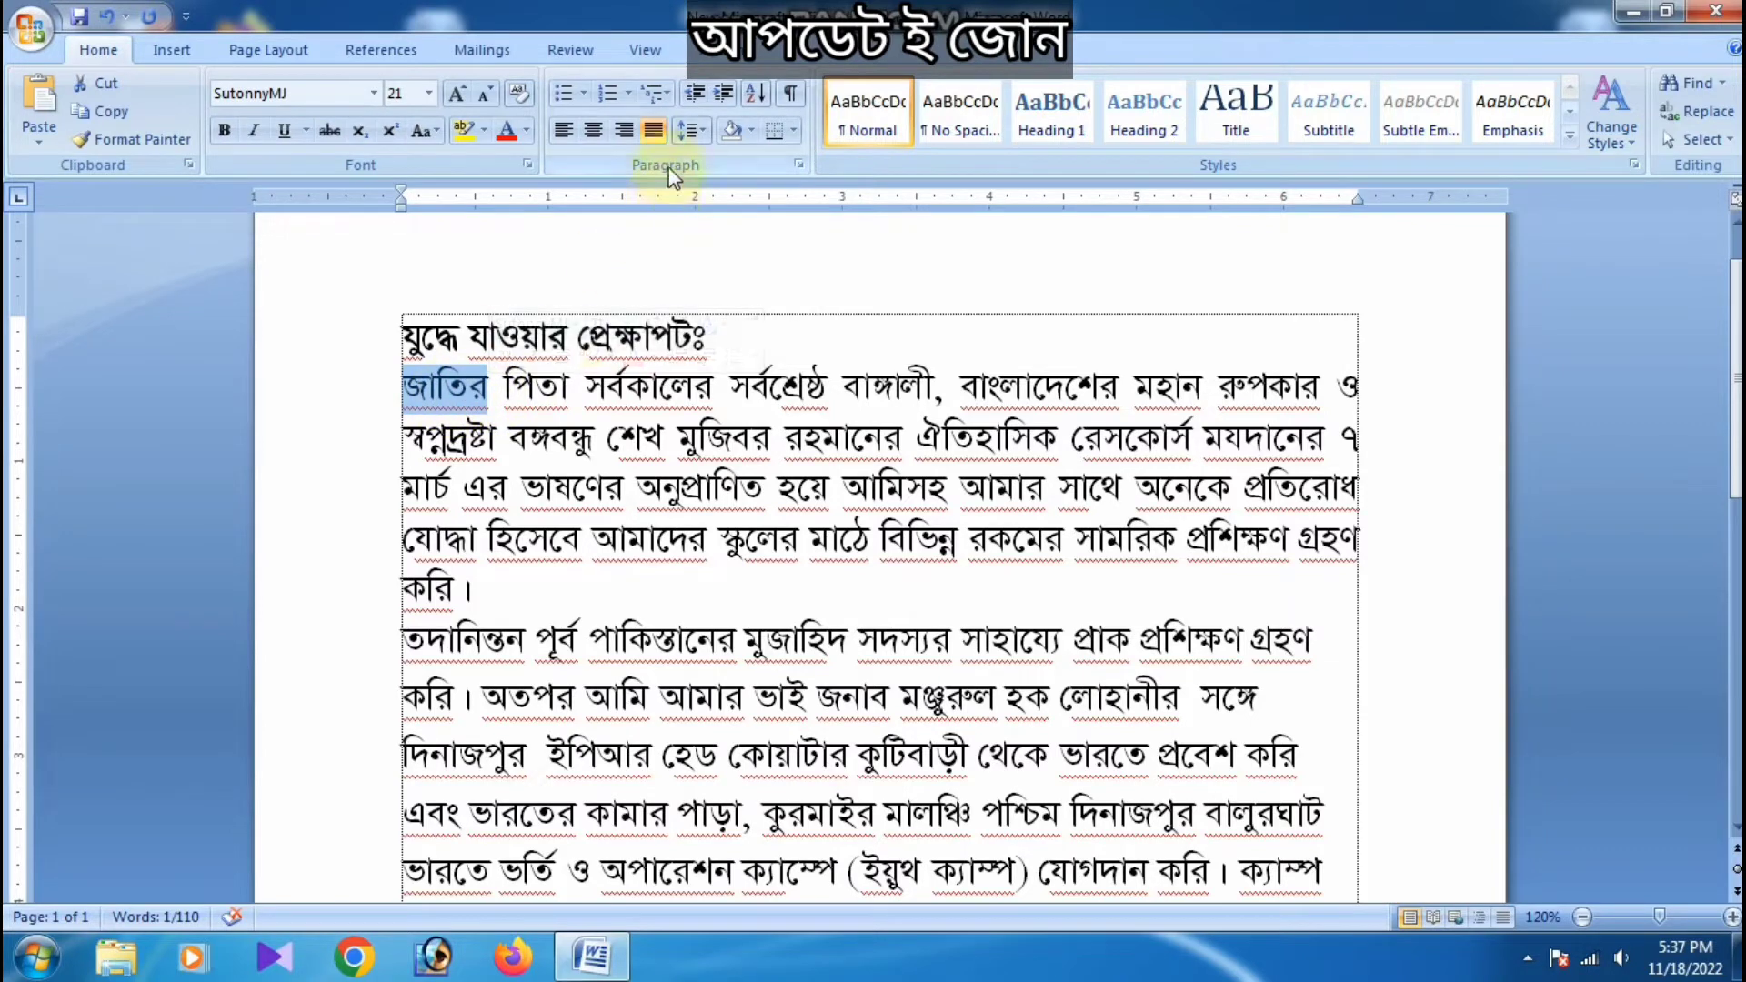
pyautogui.click(392, 380)
# Add paragraph space before the heading and the first body paragraph
pyautogui.moveTo(400, 338); pyautogui.dragTo(669, 333)
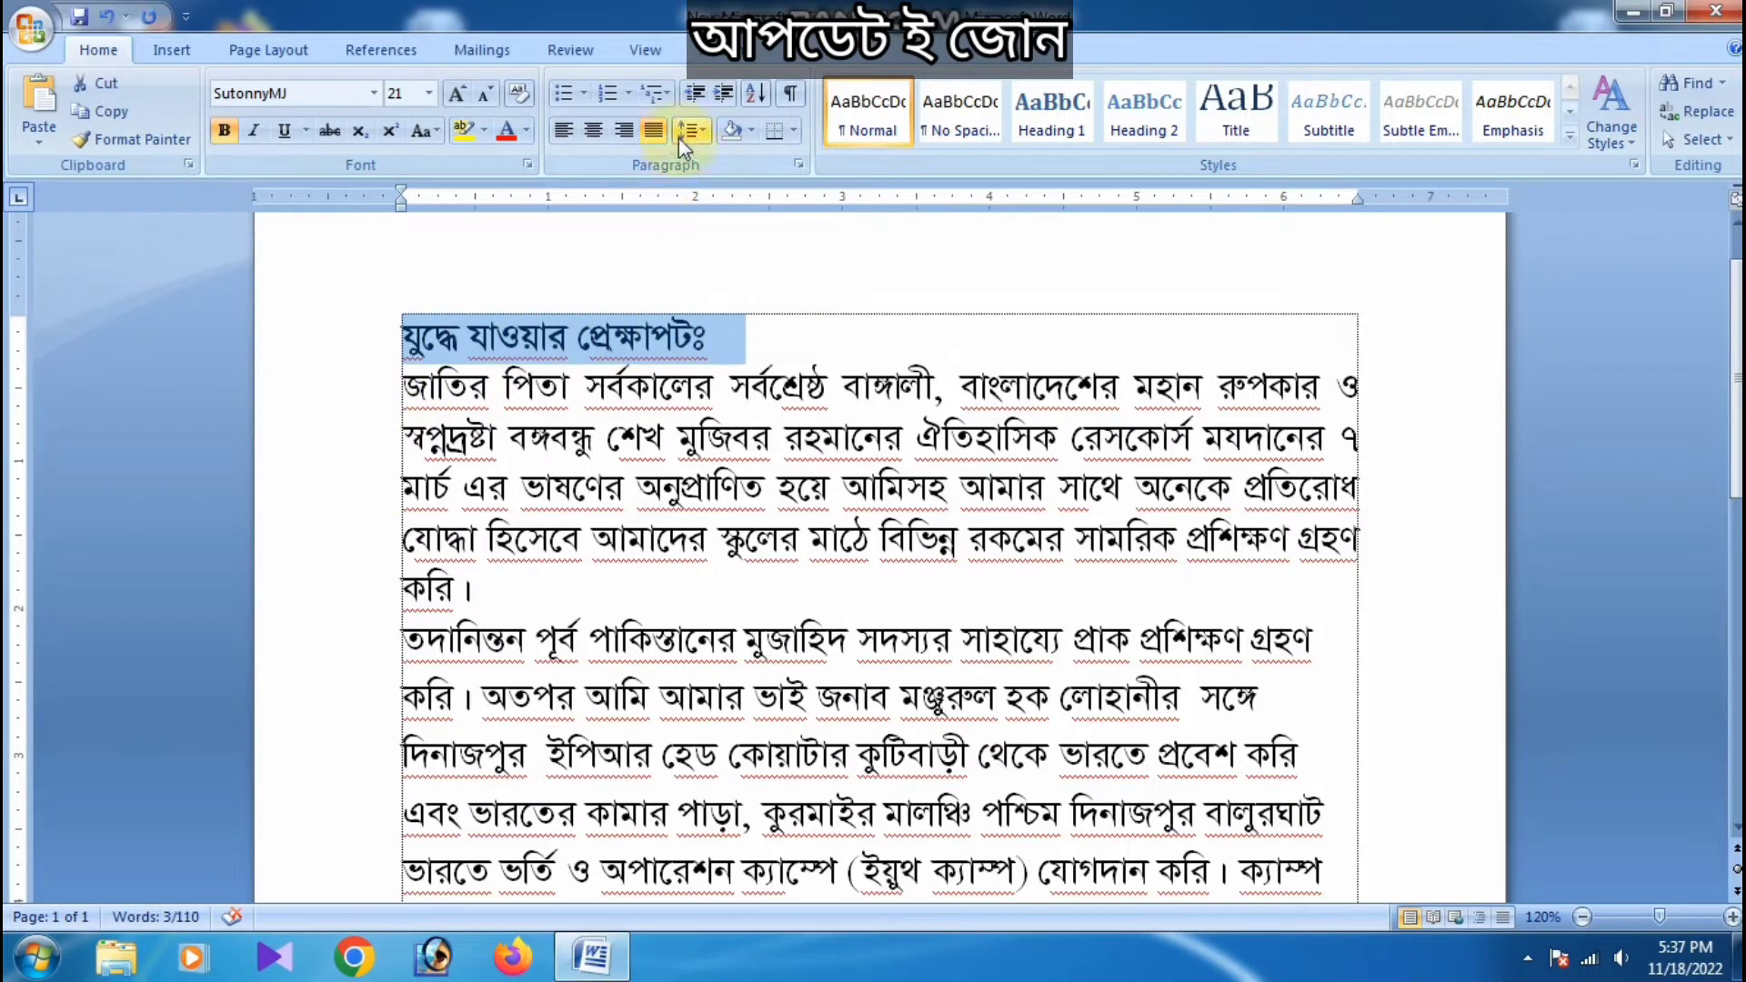
pyautogui.click(700, 130)
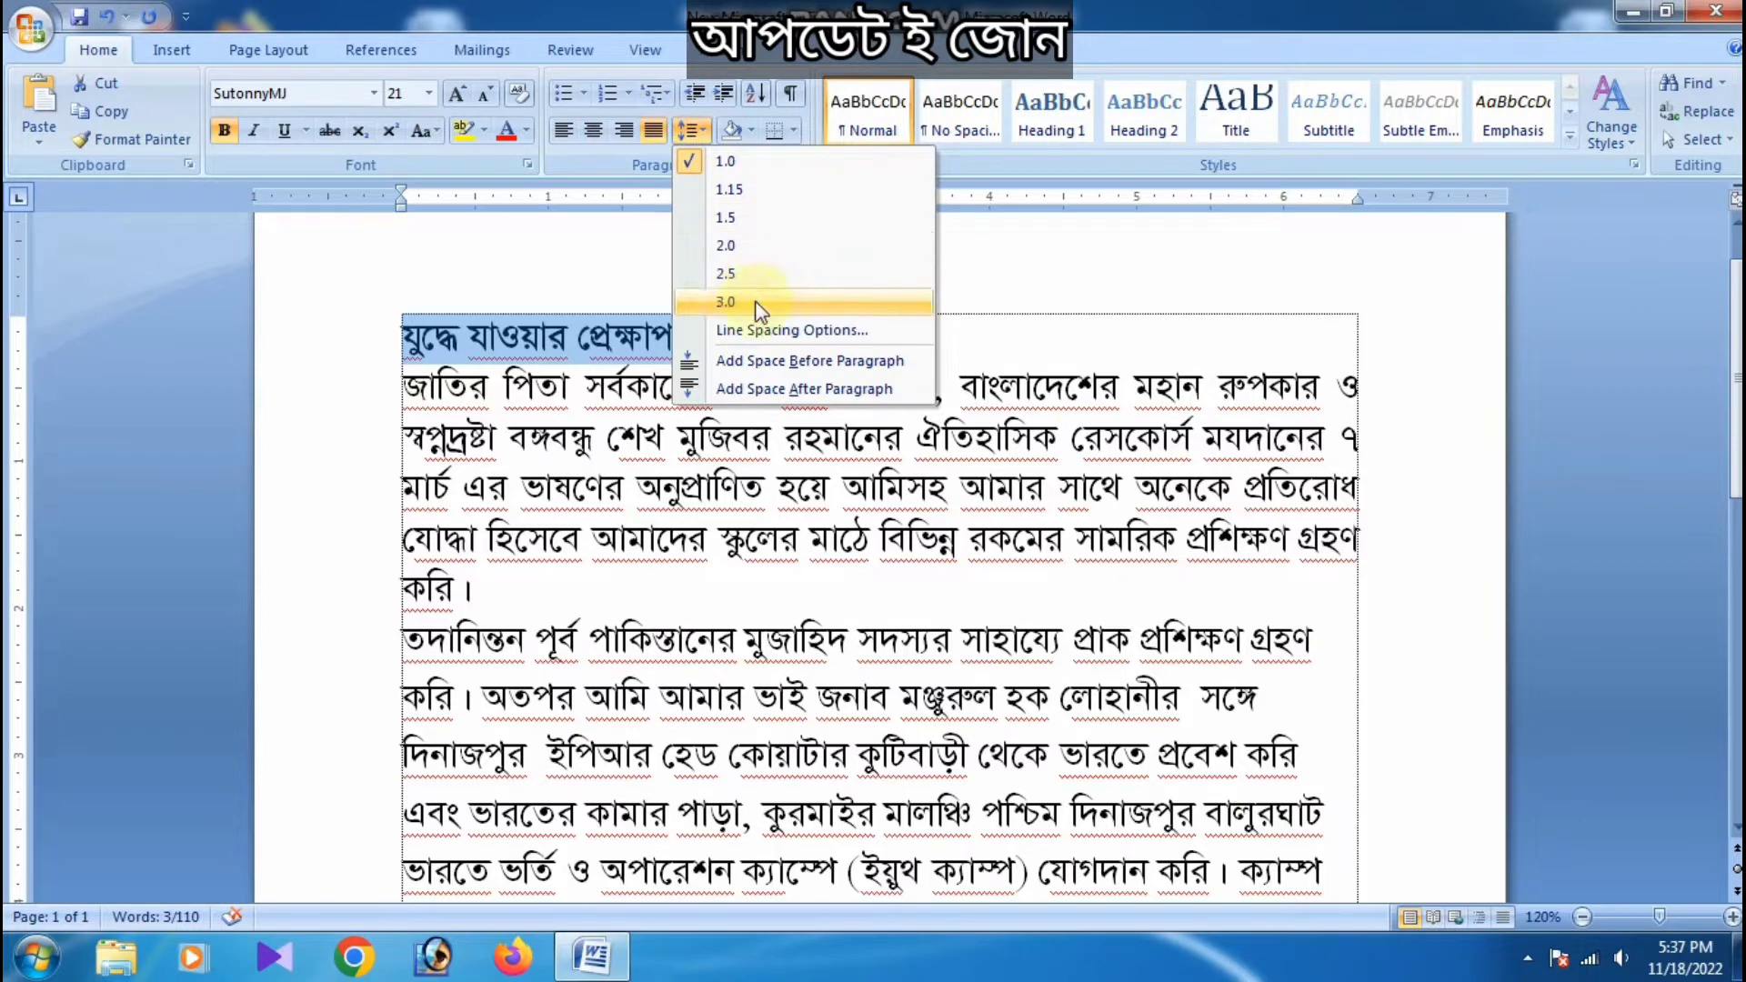
pyautogui.click(752, 361)
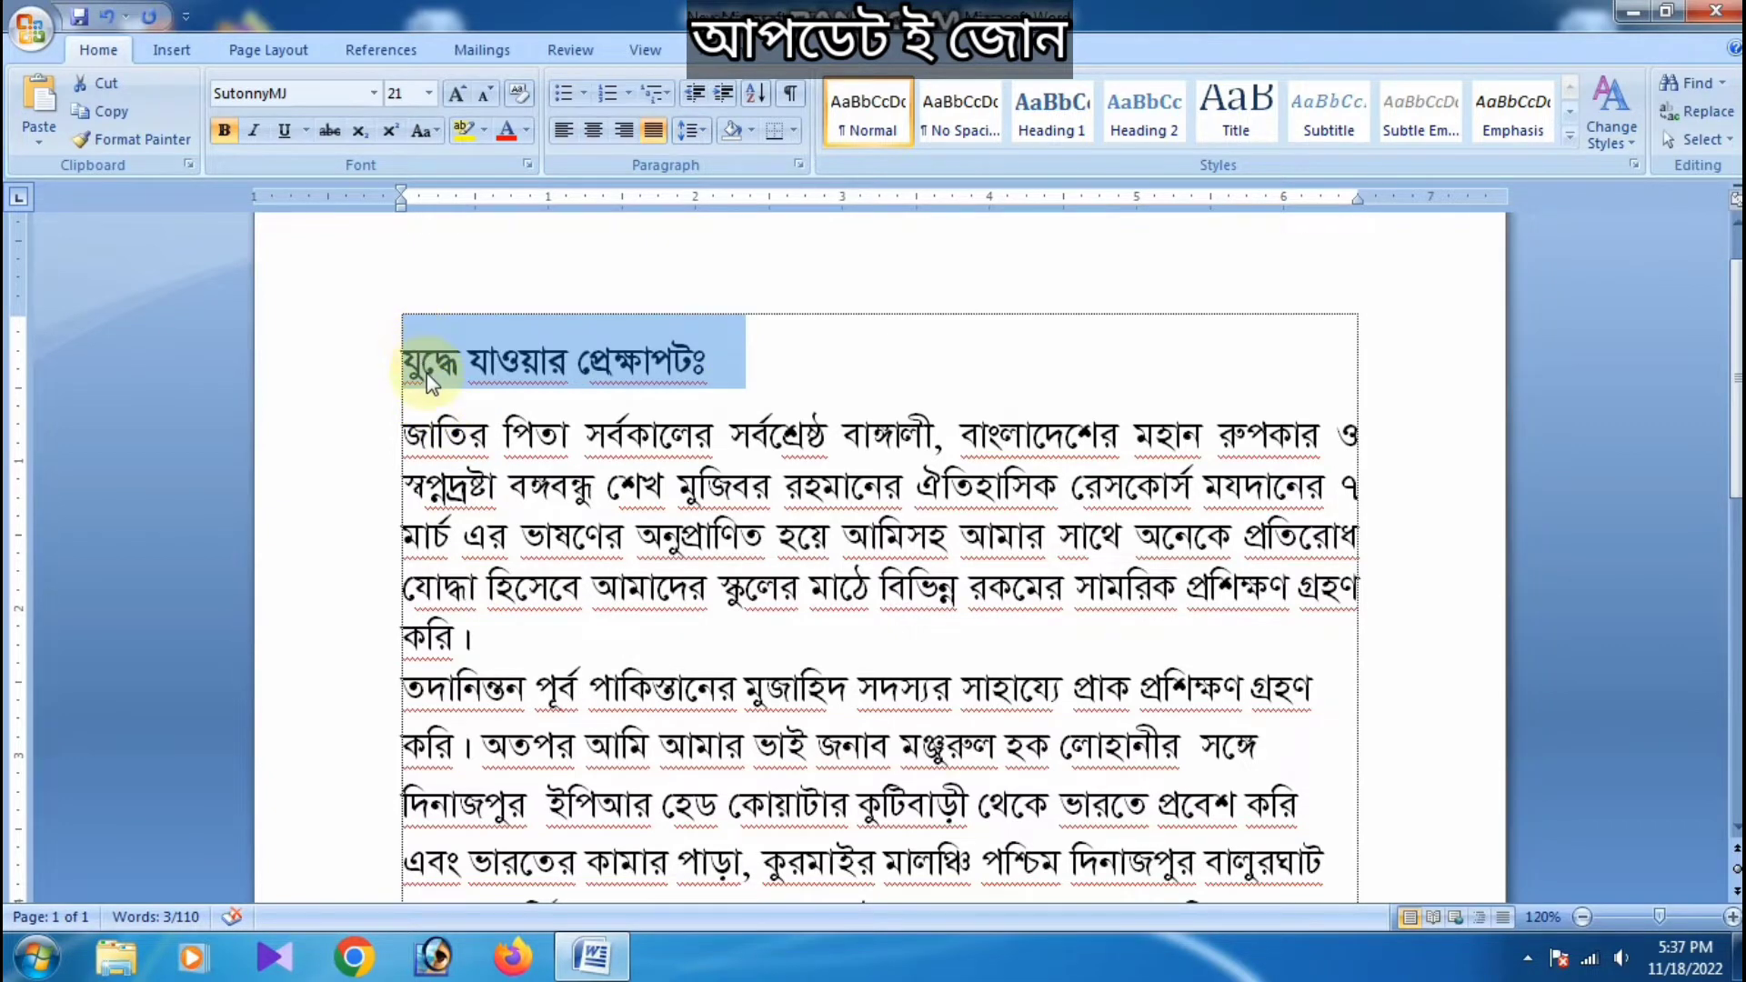
pyautogui.click(451, 406)
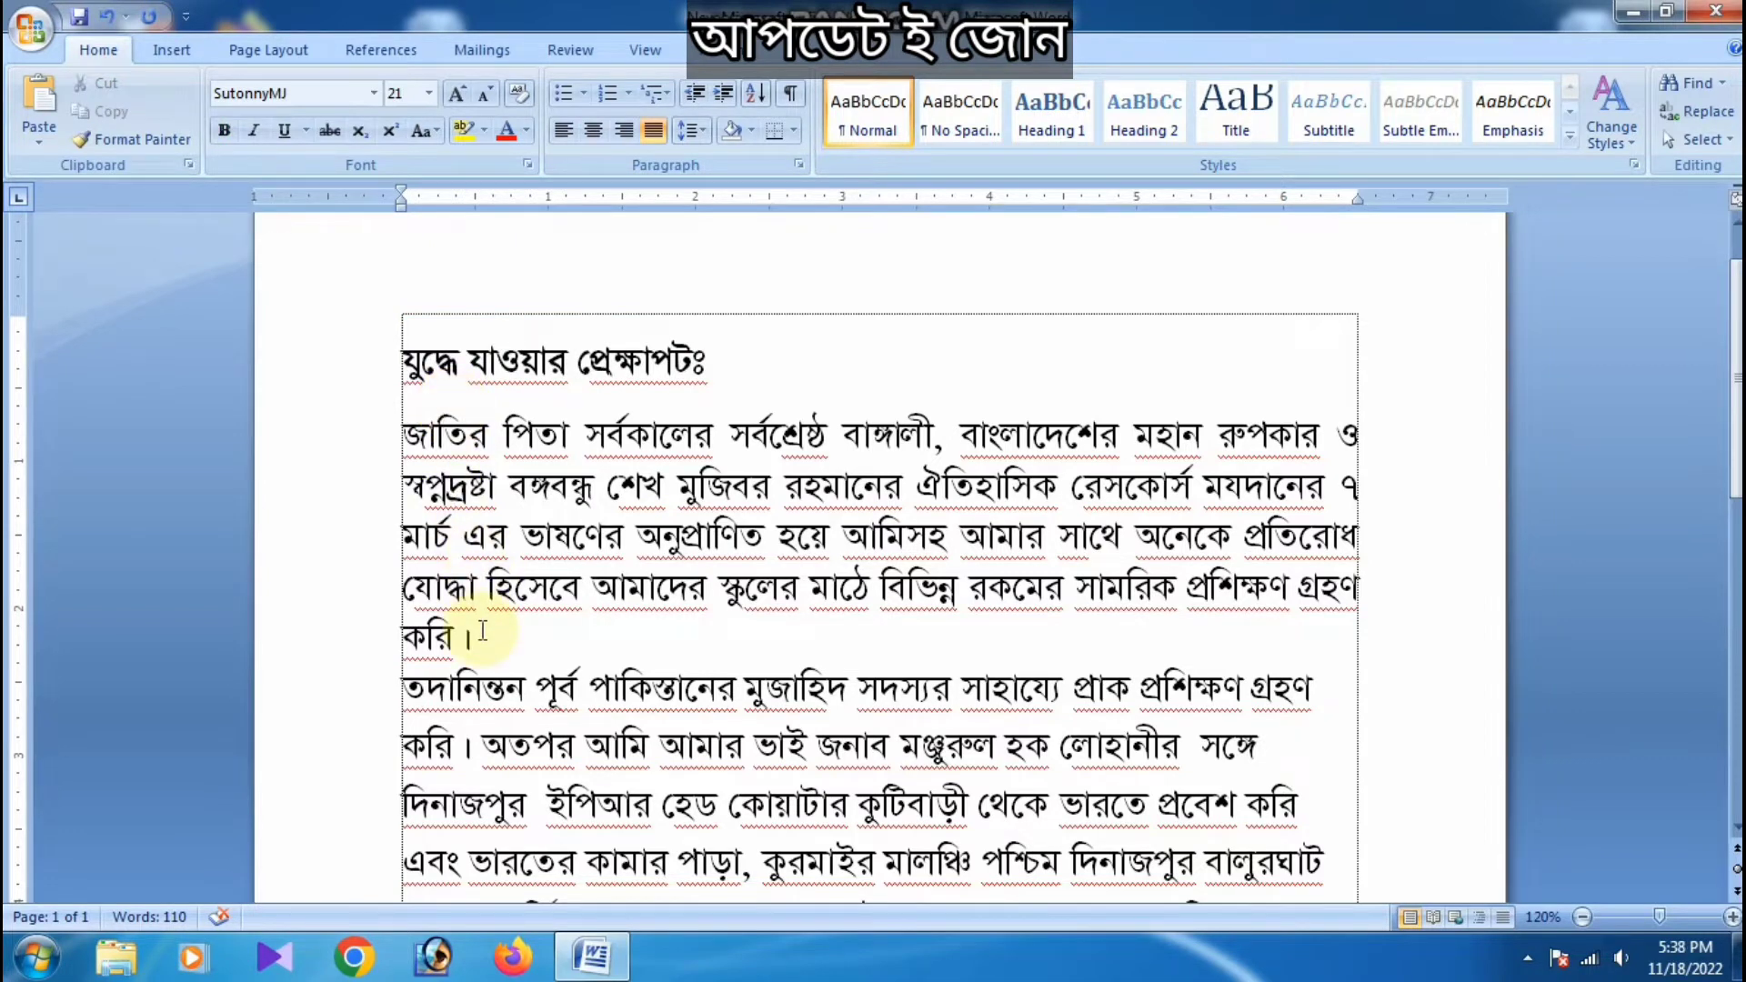
# Add paragraph space after the first body paragraph, which ends just above the paragraph in looser lines
pyautogui.moveTo(483, 637); pyautogui.dragTo(396, 655)
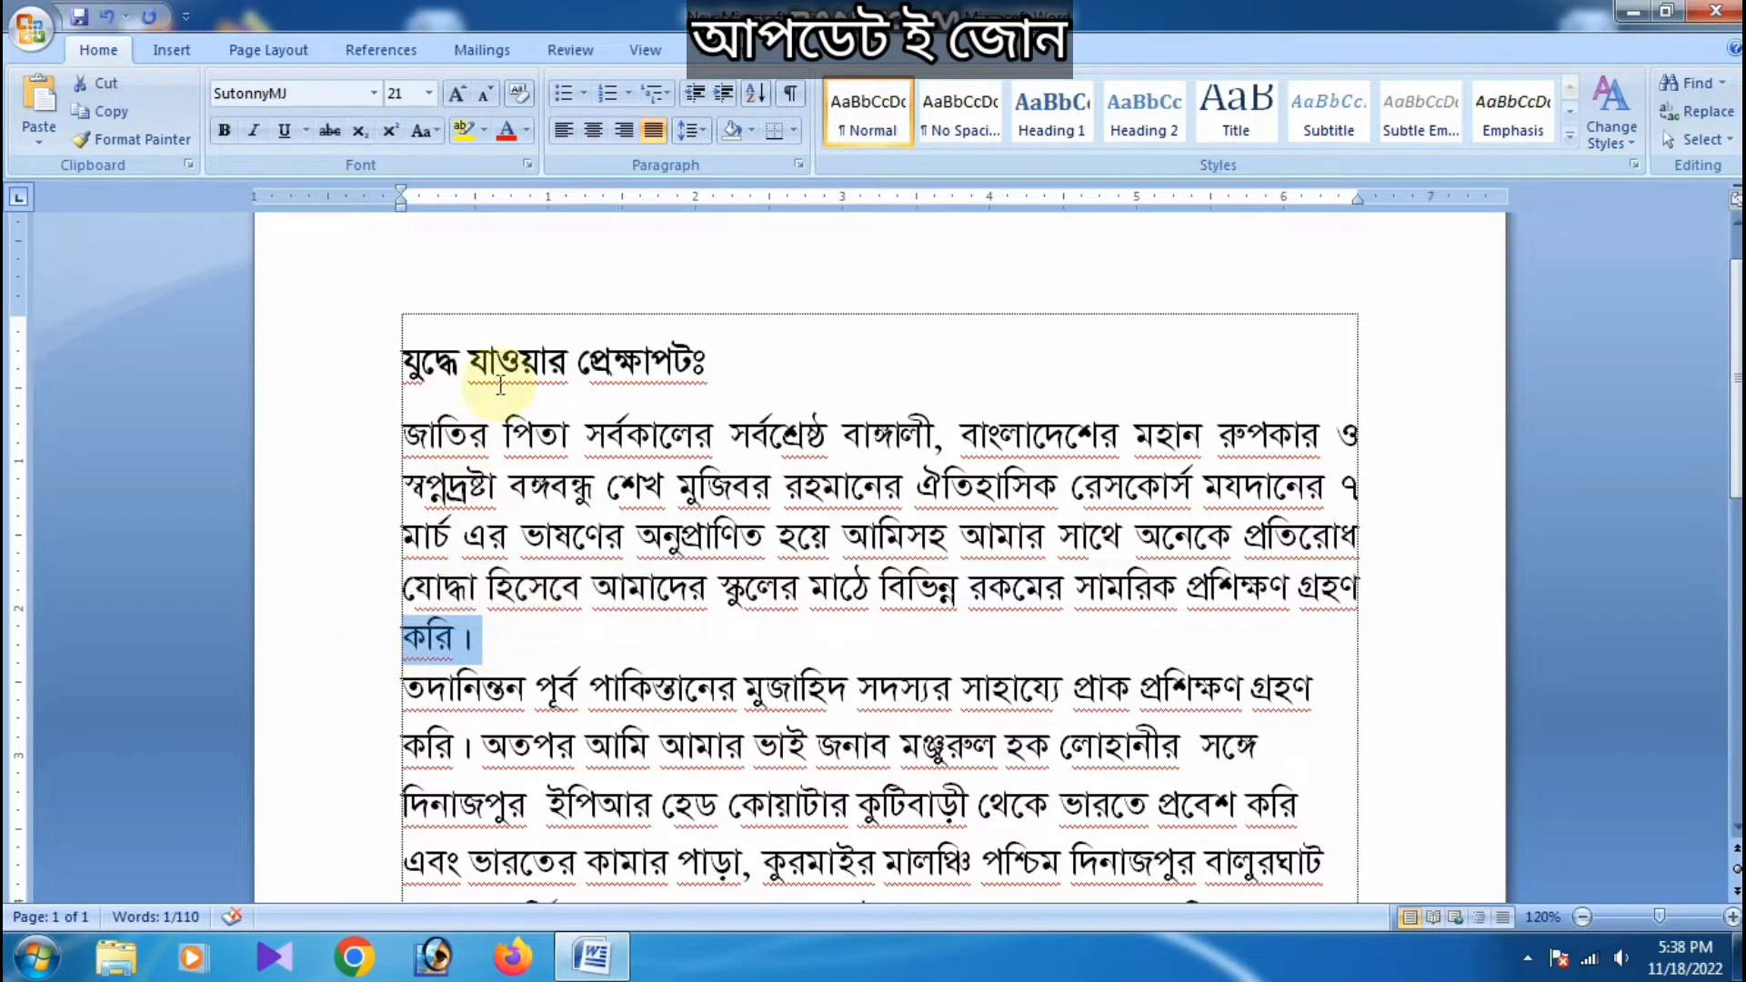
pyautogui.click(693, 130)
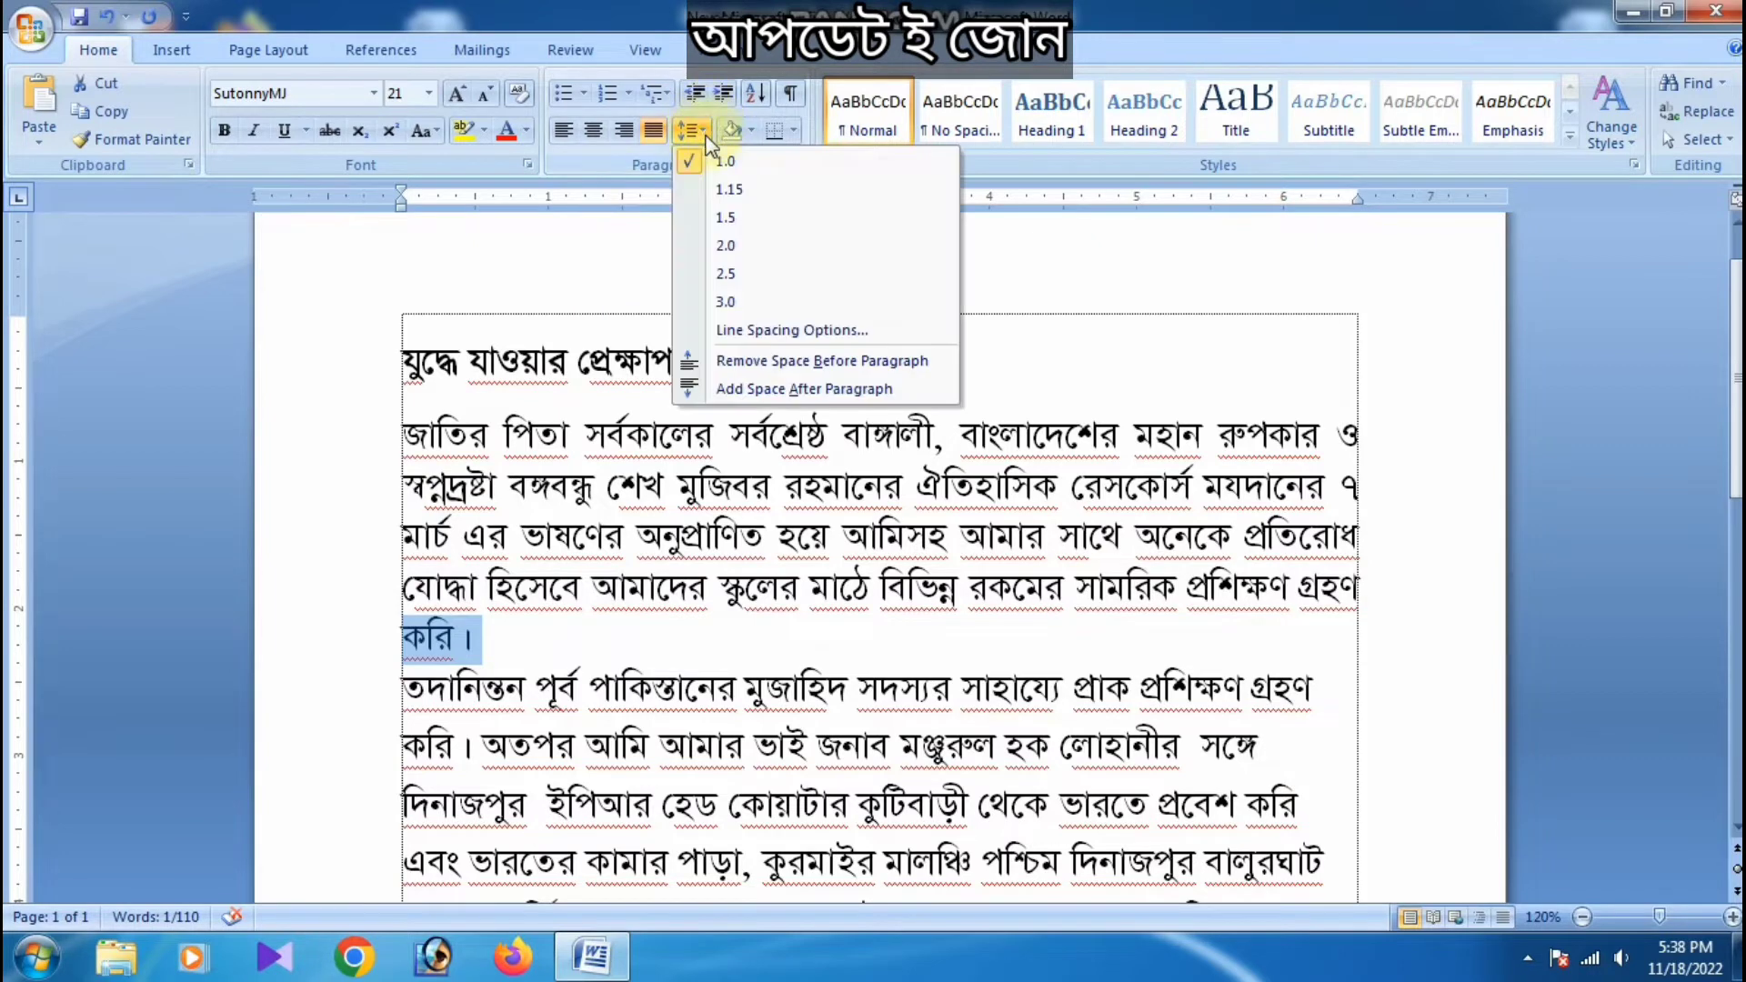
pyautogui.click(760, 389)
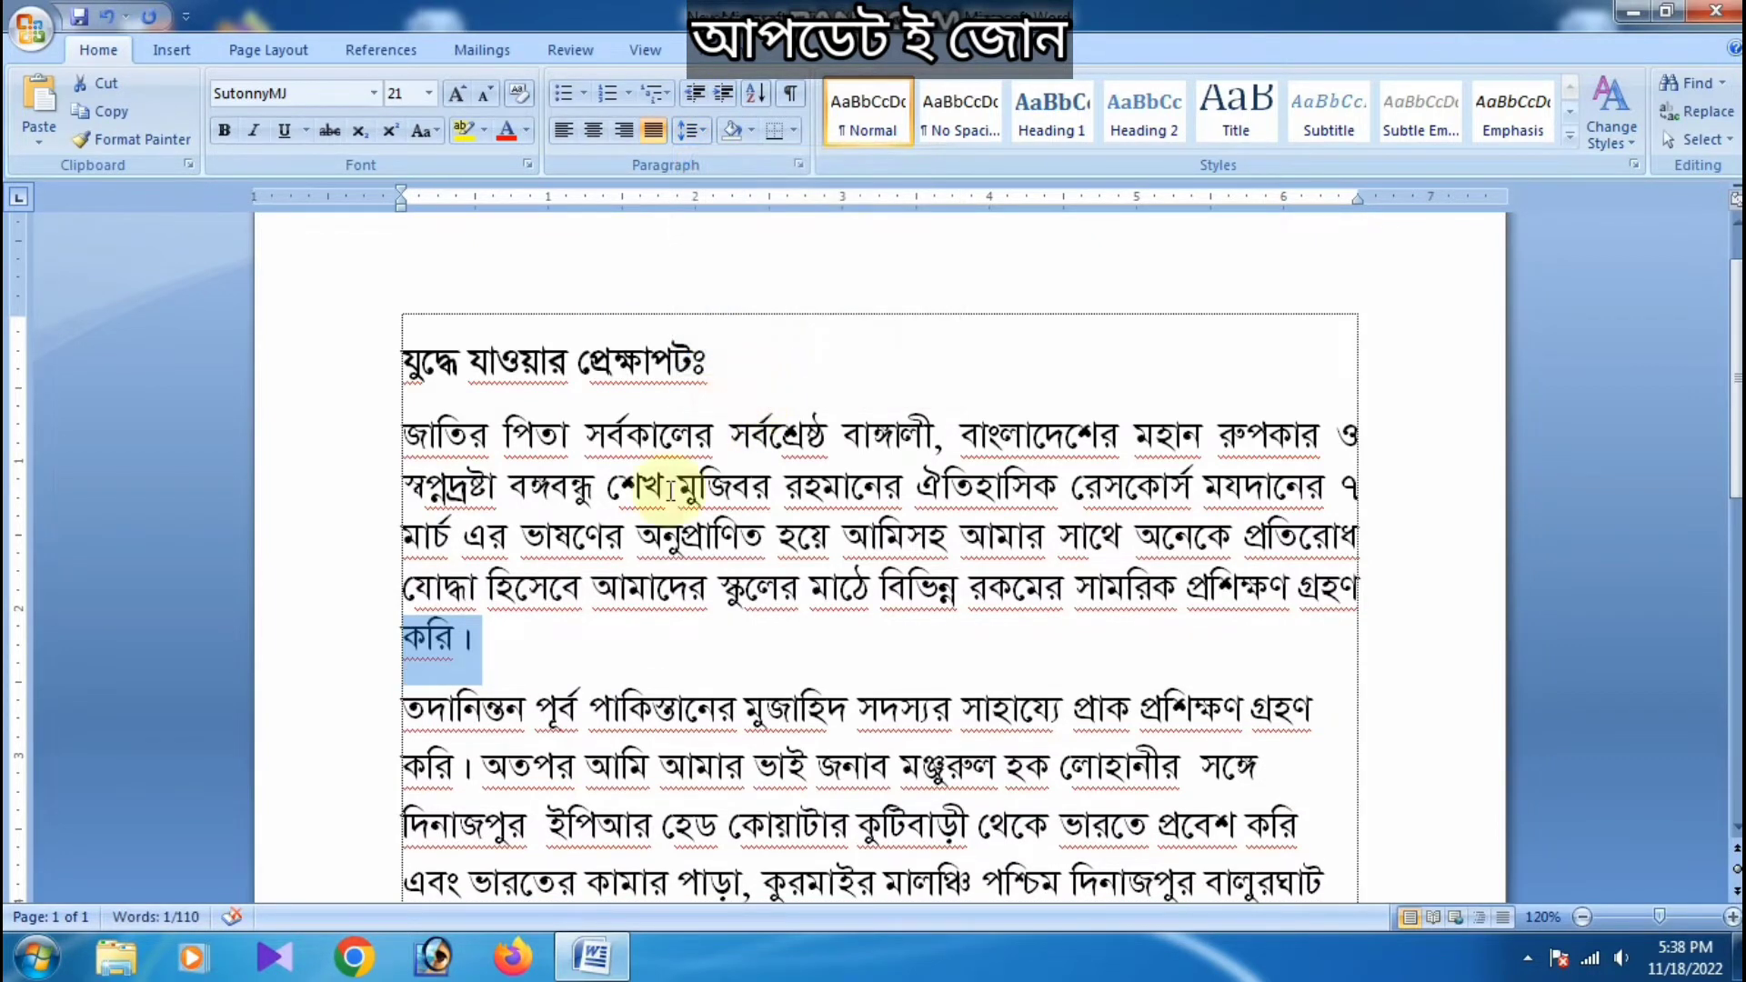
pyautogui.click(440, 684)
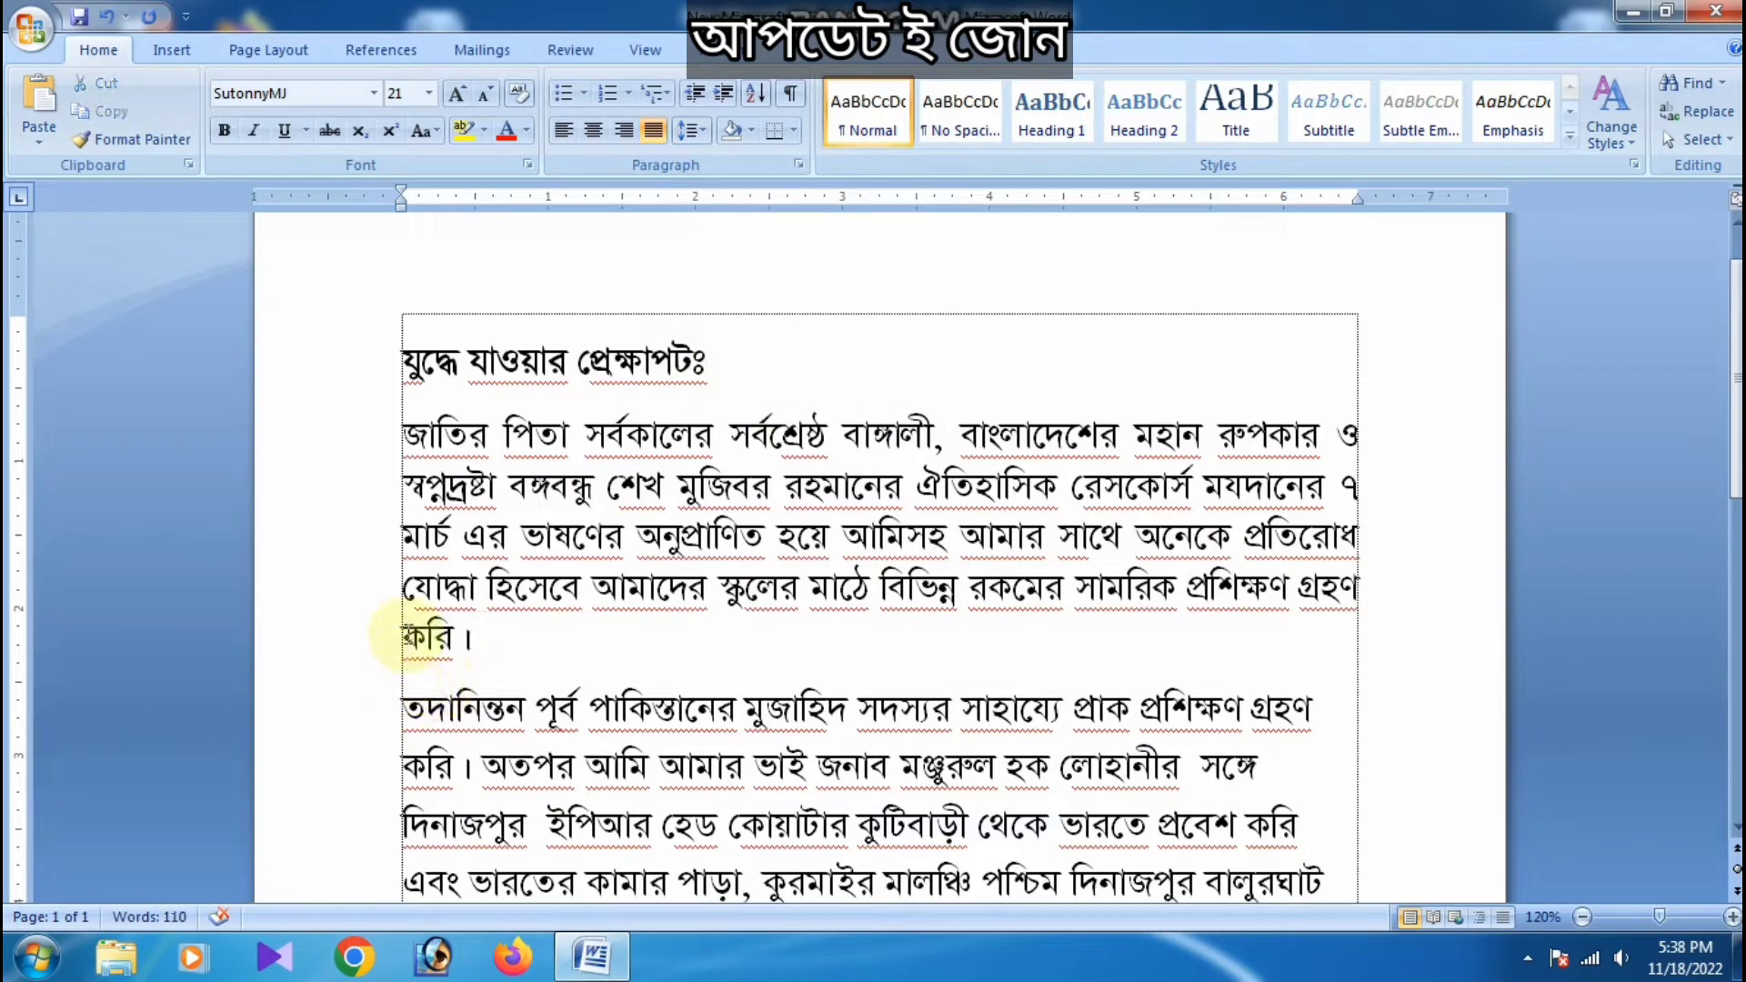
# Try line spacing of 2.0 and 1.5 on the whole first body paragraph below the heading
pyautogui.moveTo(421, 626); pyautogui.dragTo(458, 636)
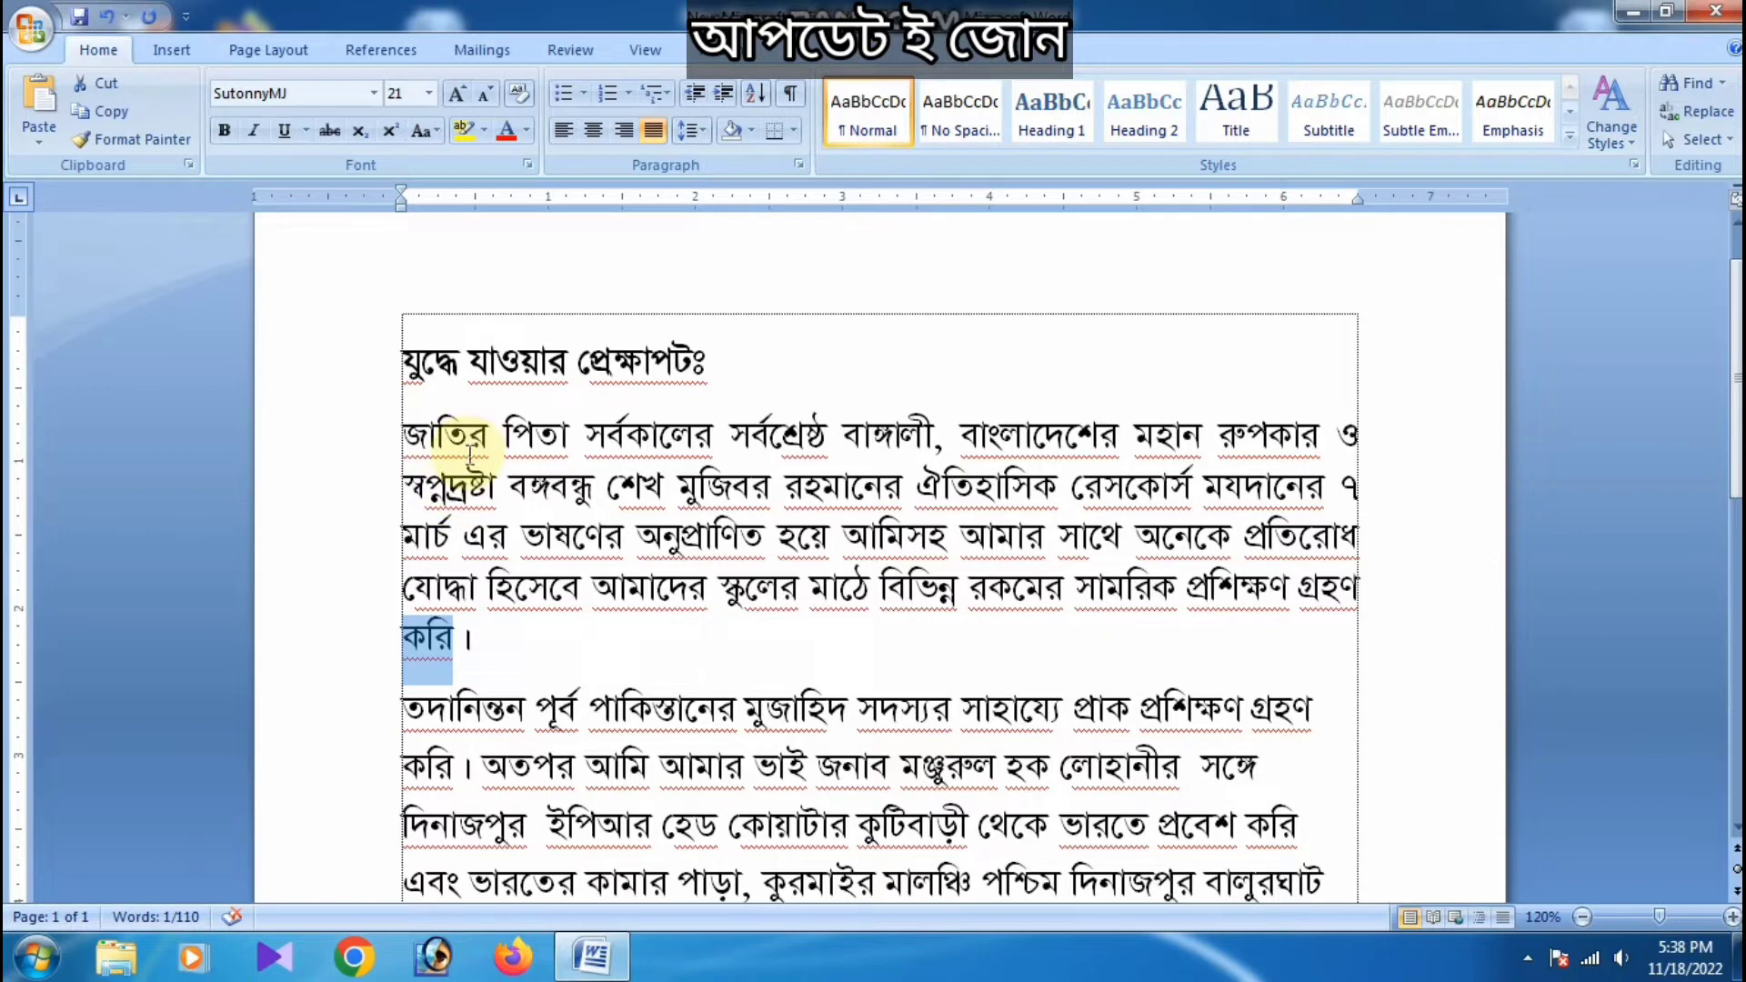
pyautogui.click(404, 425)
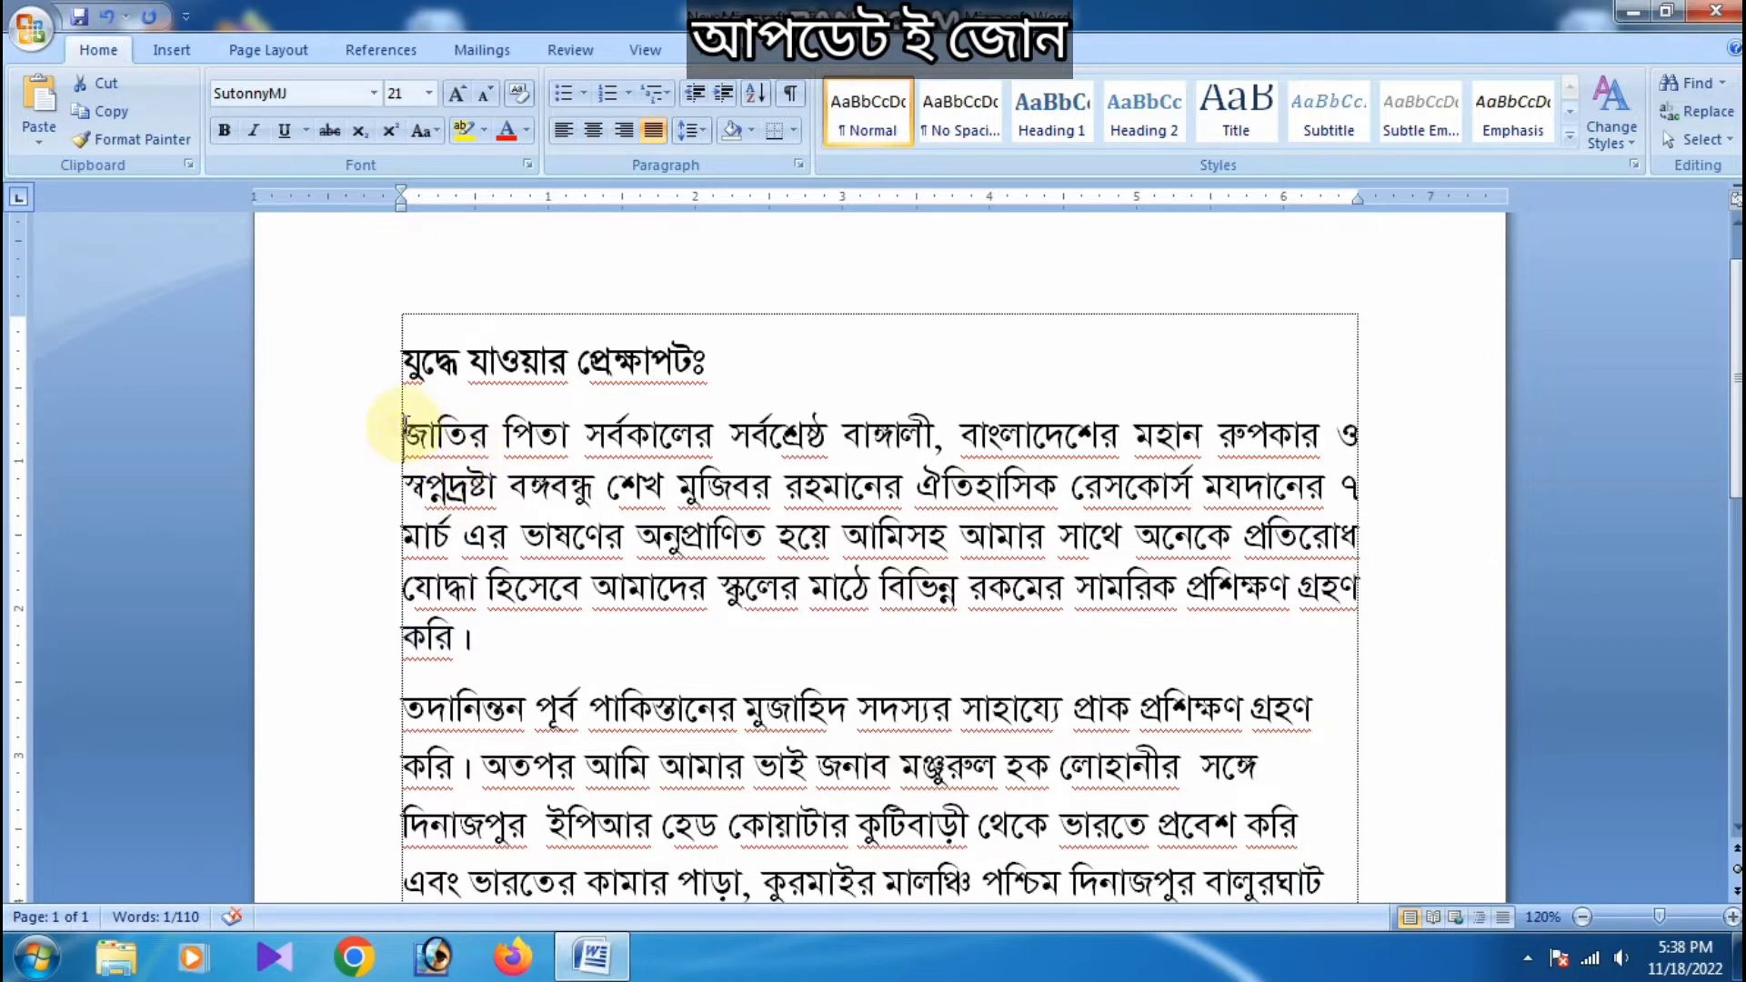
pyautogui.moveTo(405, 425); pyautogui.dragTo(503, 624)
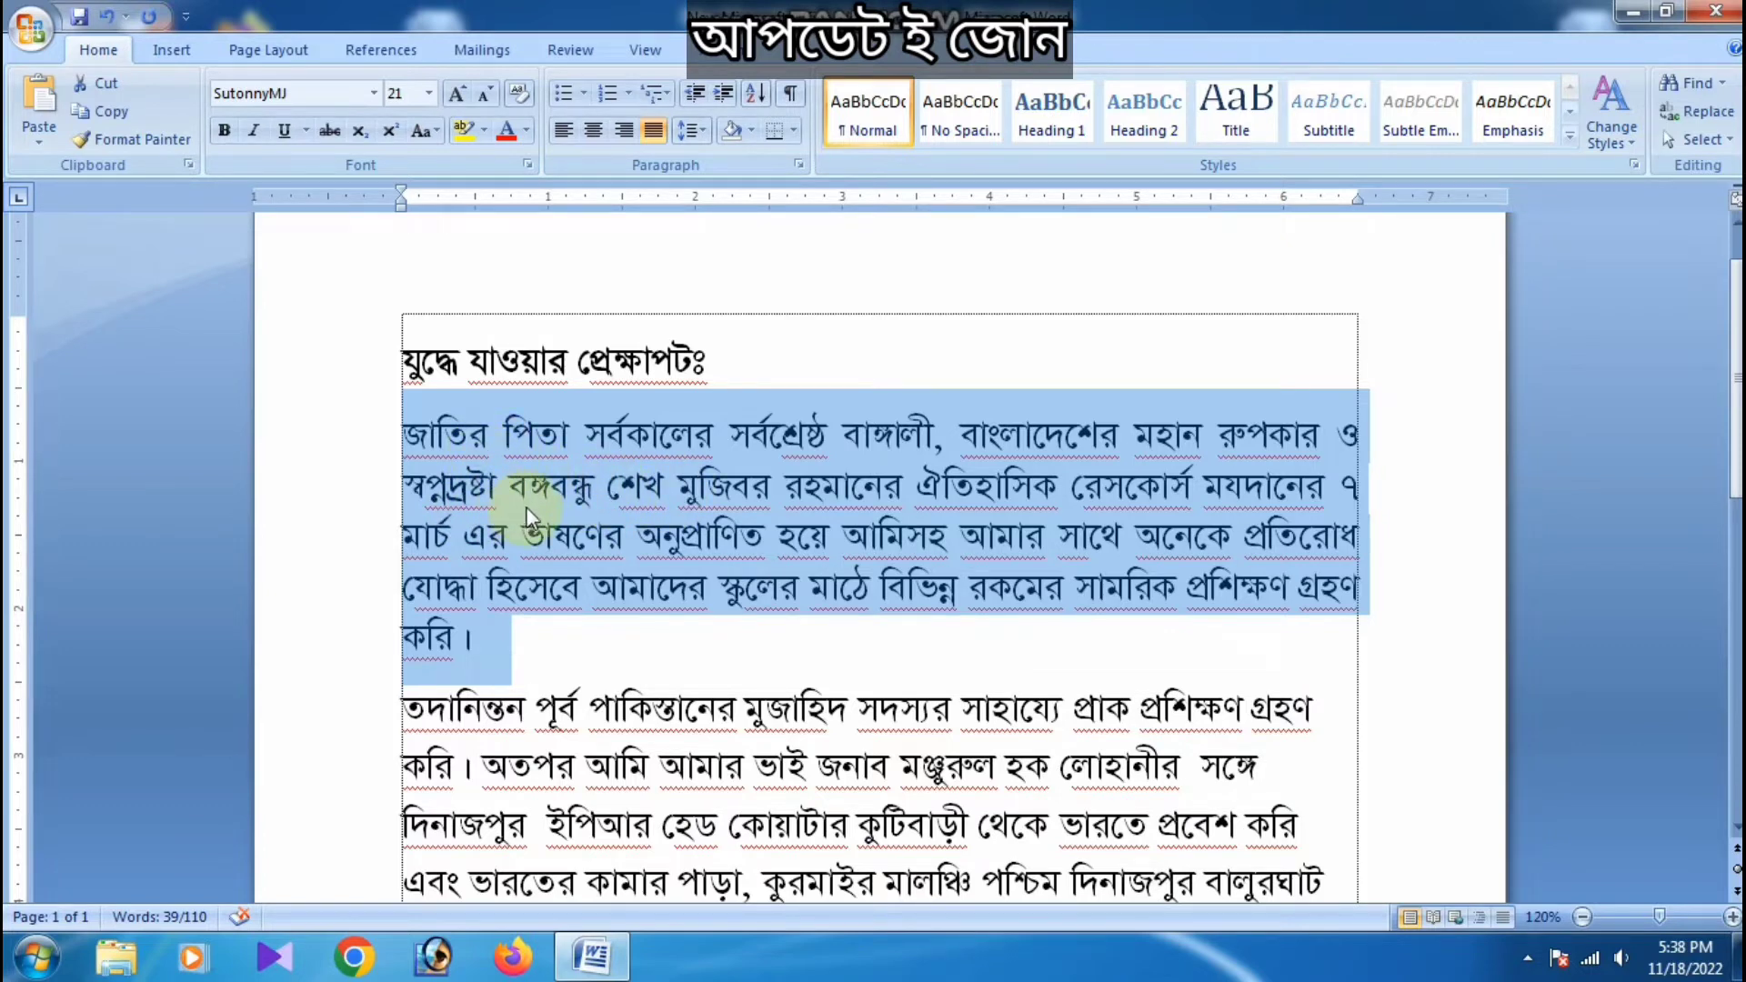
pyautogui.click(702, 133)
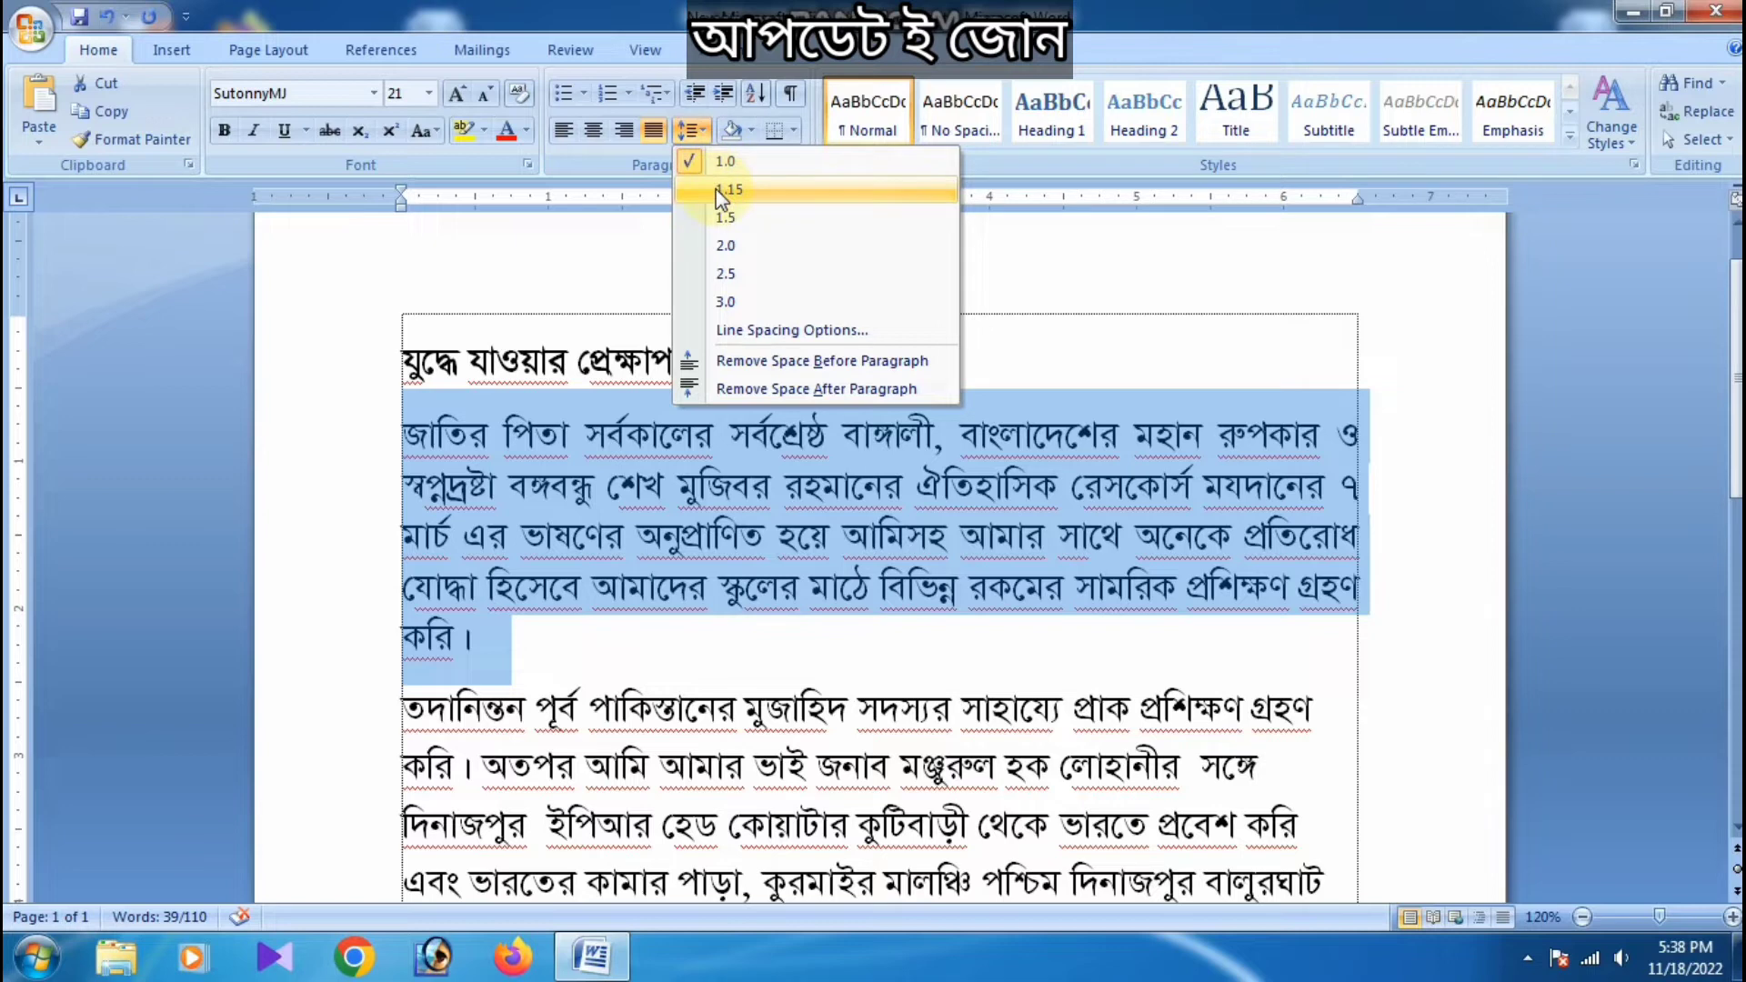
pyautogui.click(725, 247)
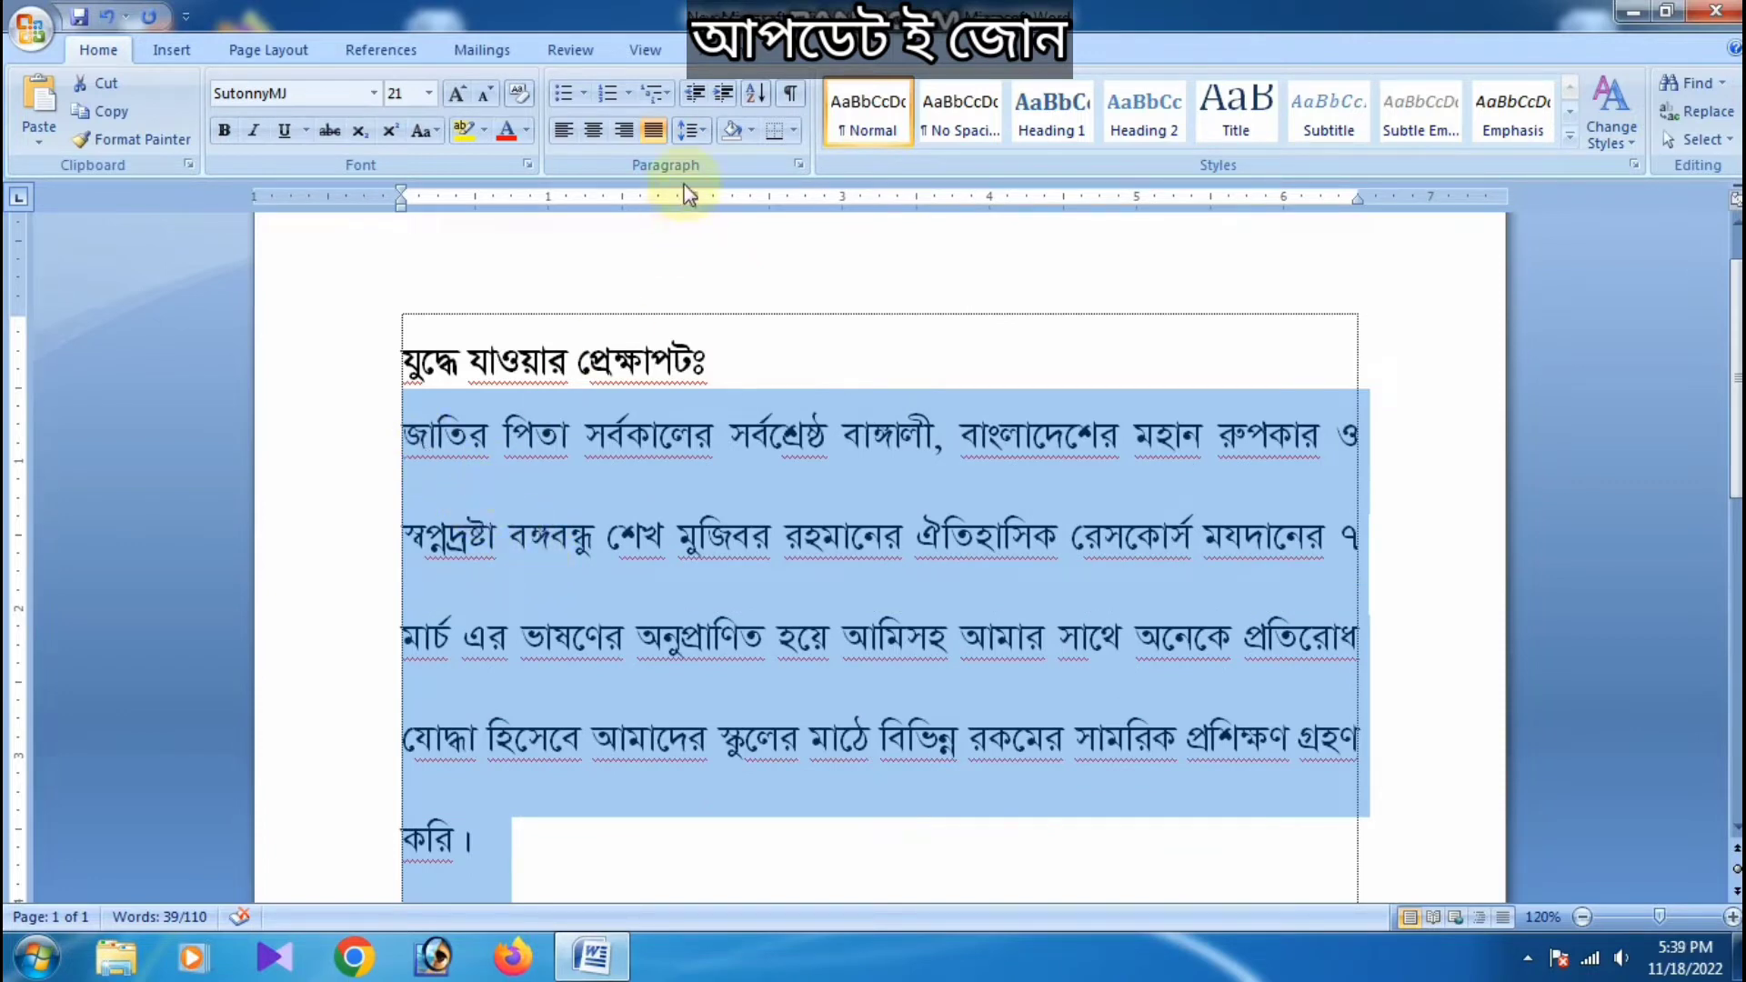
pyautogui.click(696, 133)
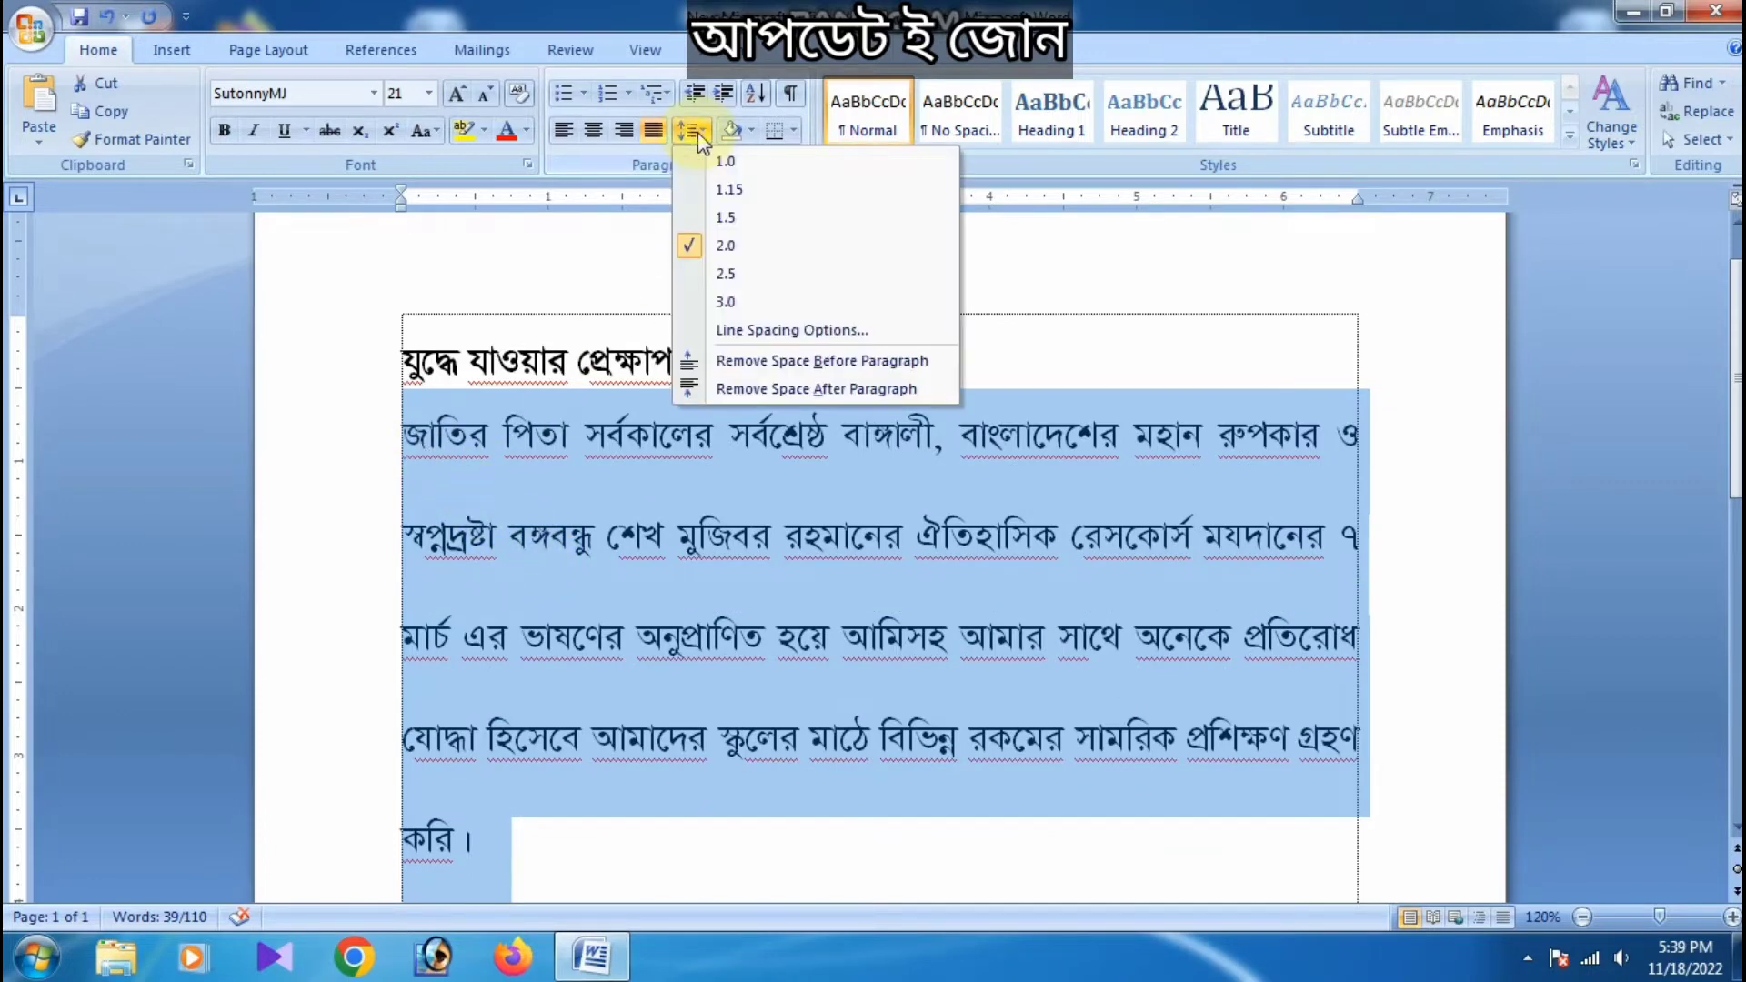
pyautogui.click(719, 215)
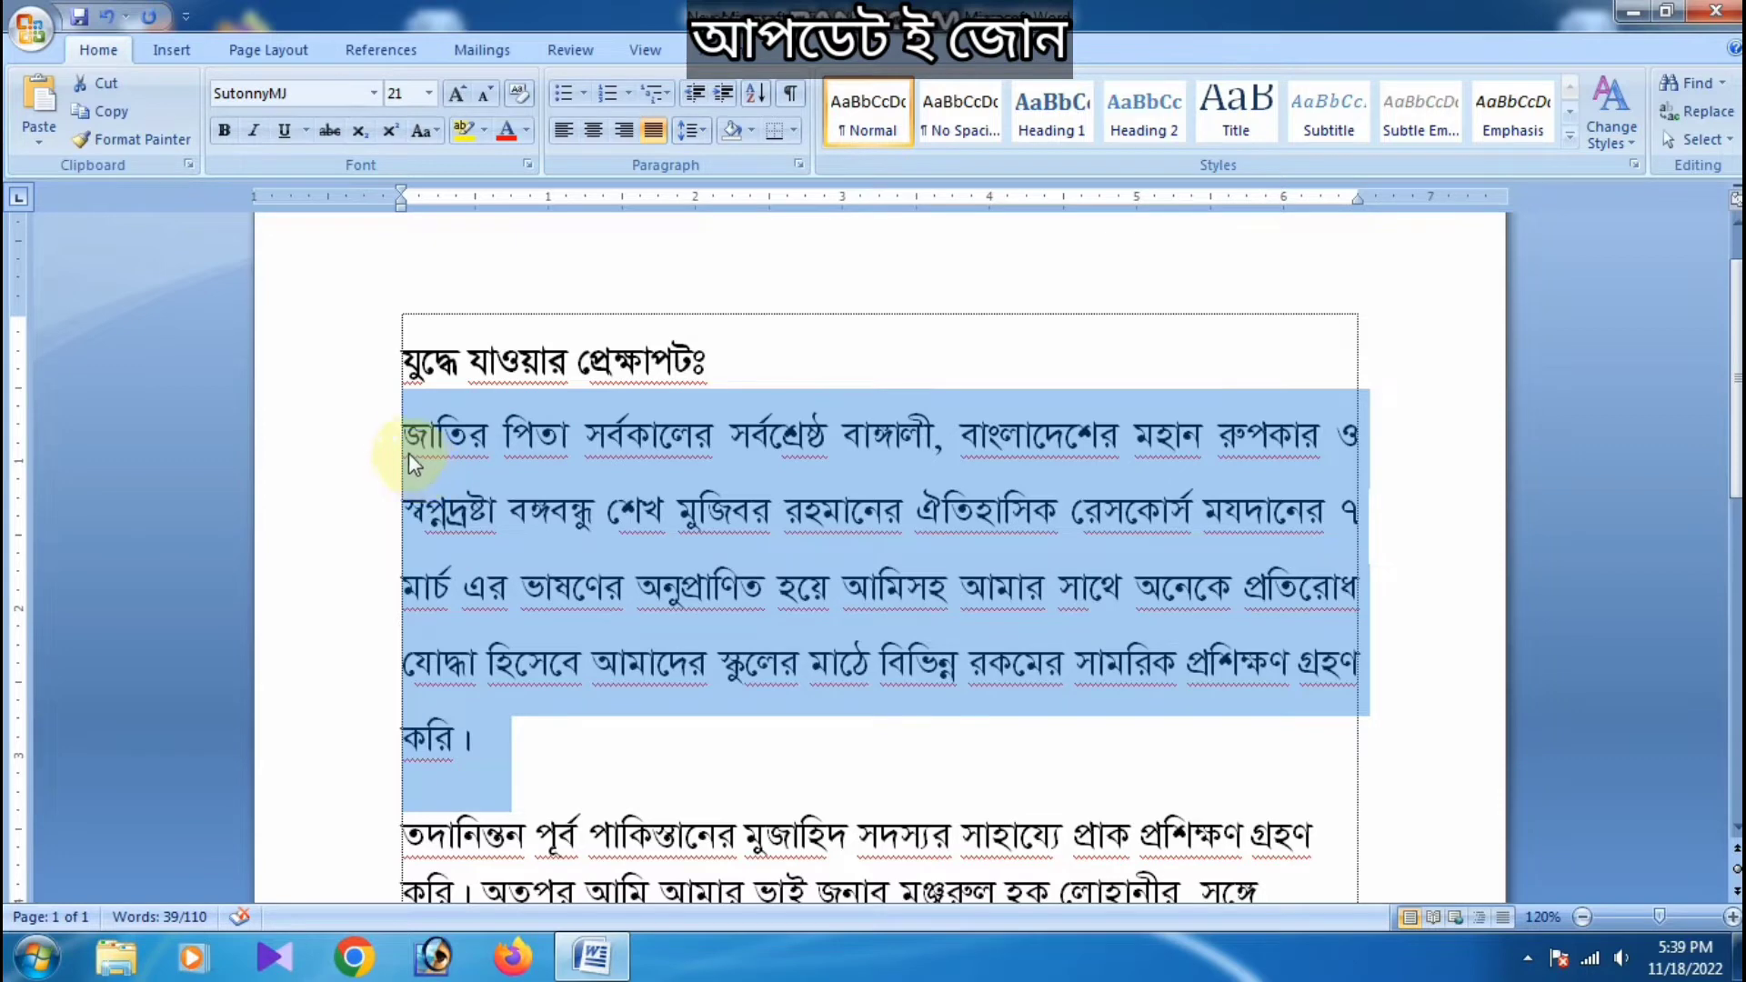
# Set the first body paragraph to single line spacing with 0 pt before and 0 pt after
pyautogui.click(359, 378)
pyautogui.moveTo(400, 424); pyautogui.dragTo(503, 737)
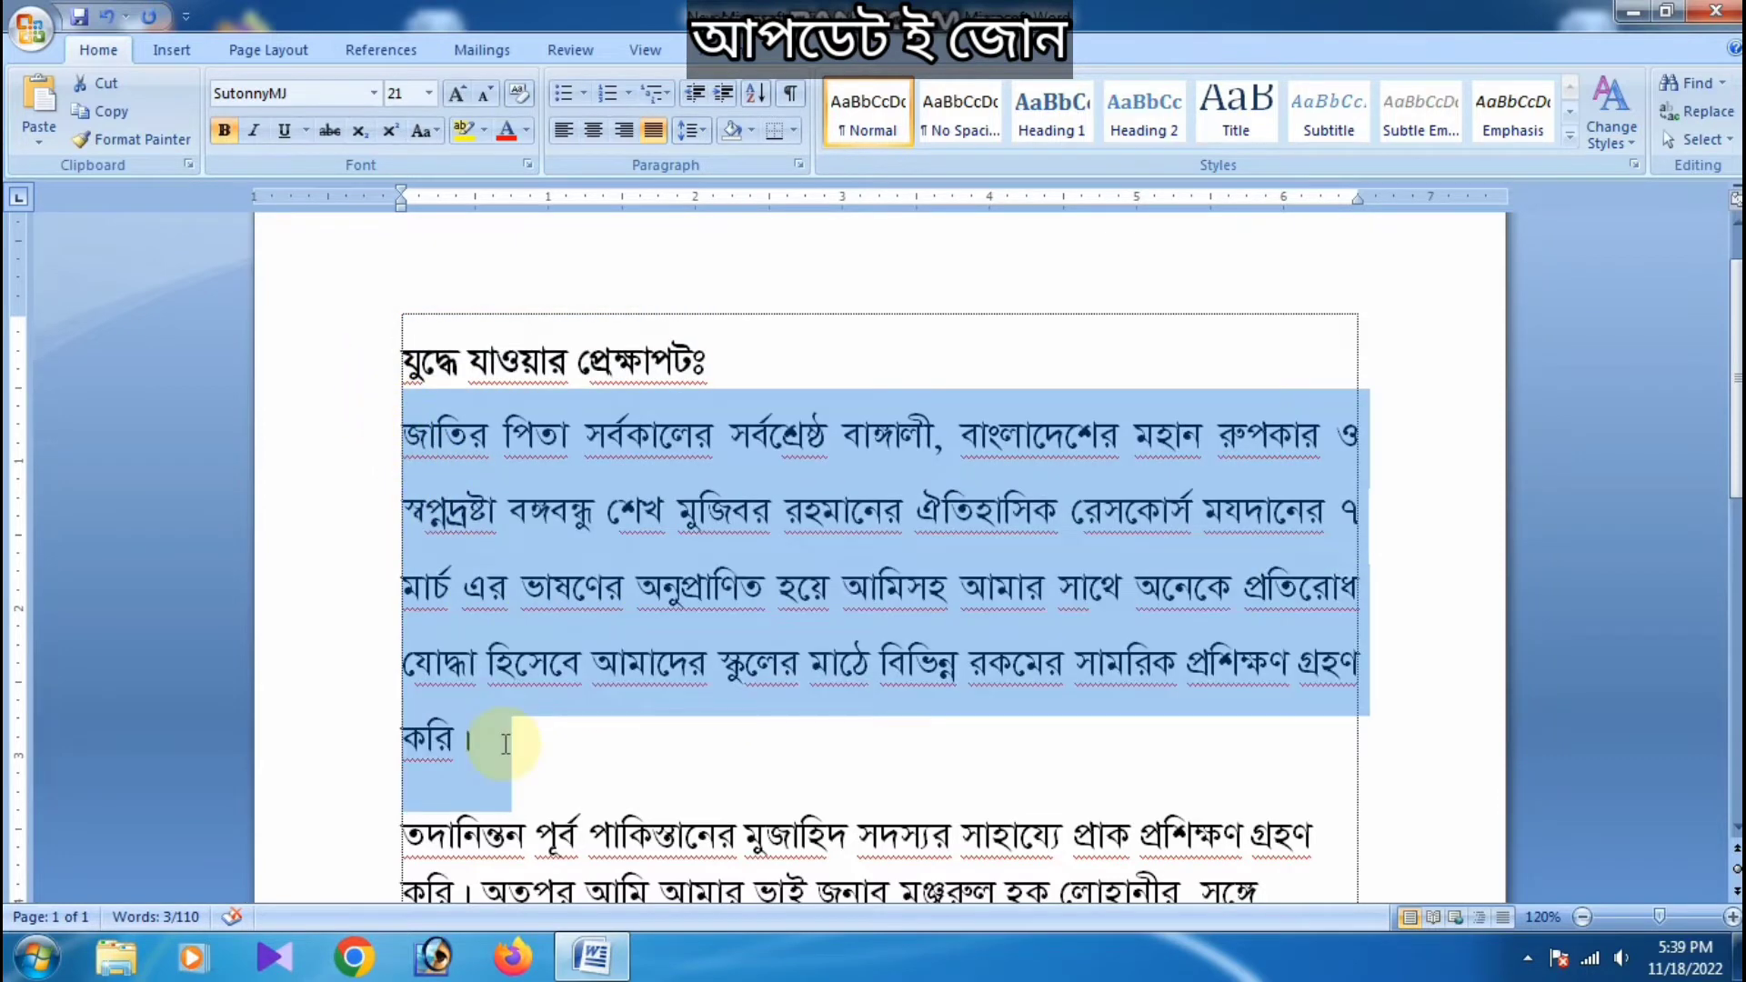
pyautogui.click(700, 135)
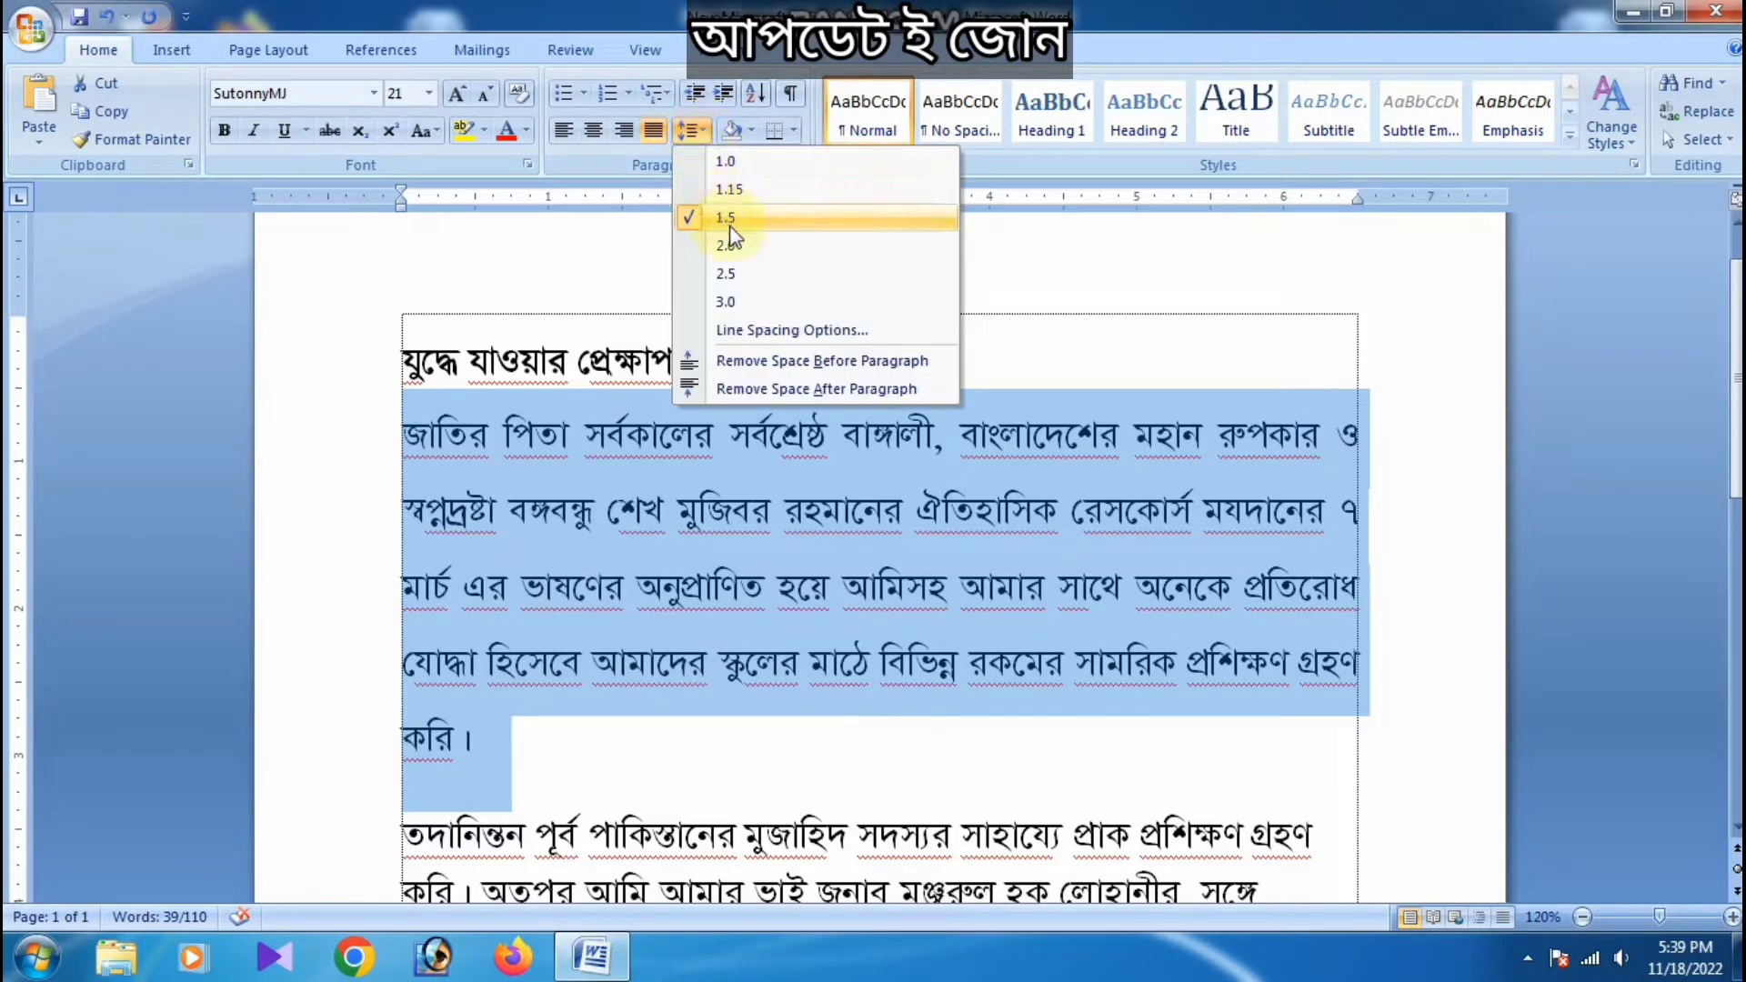
pyautogui.click(769, 331)
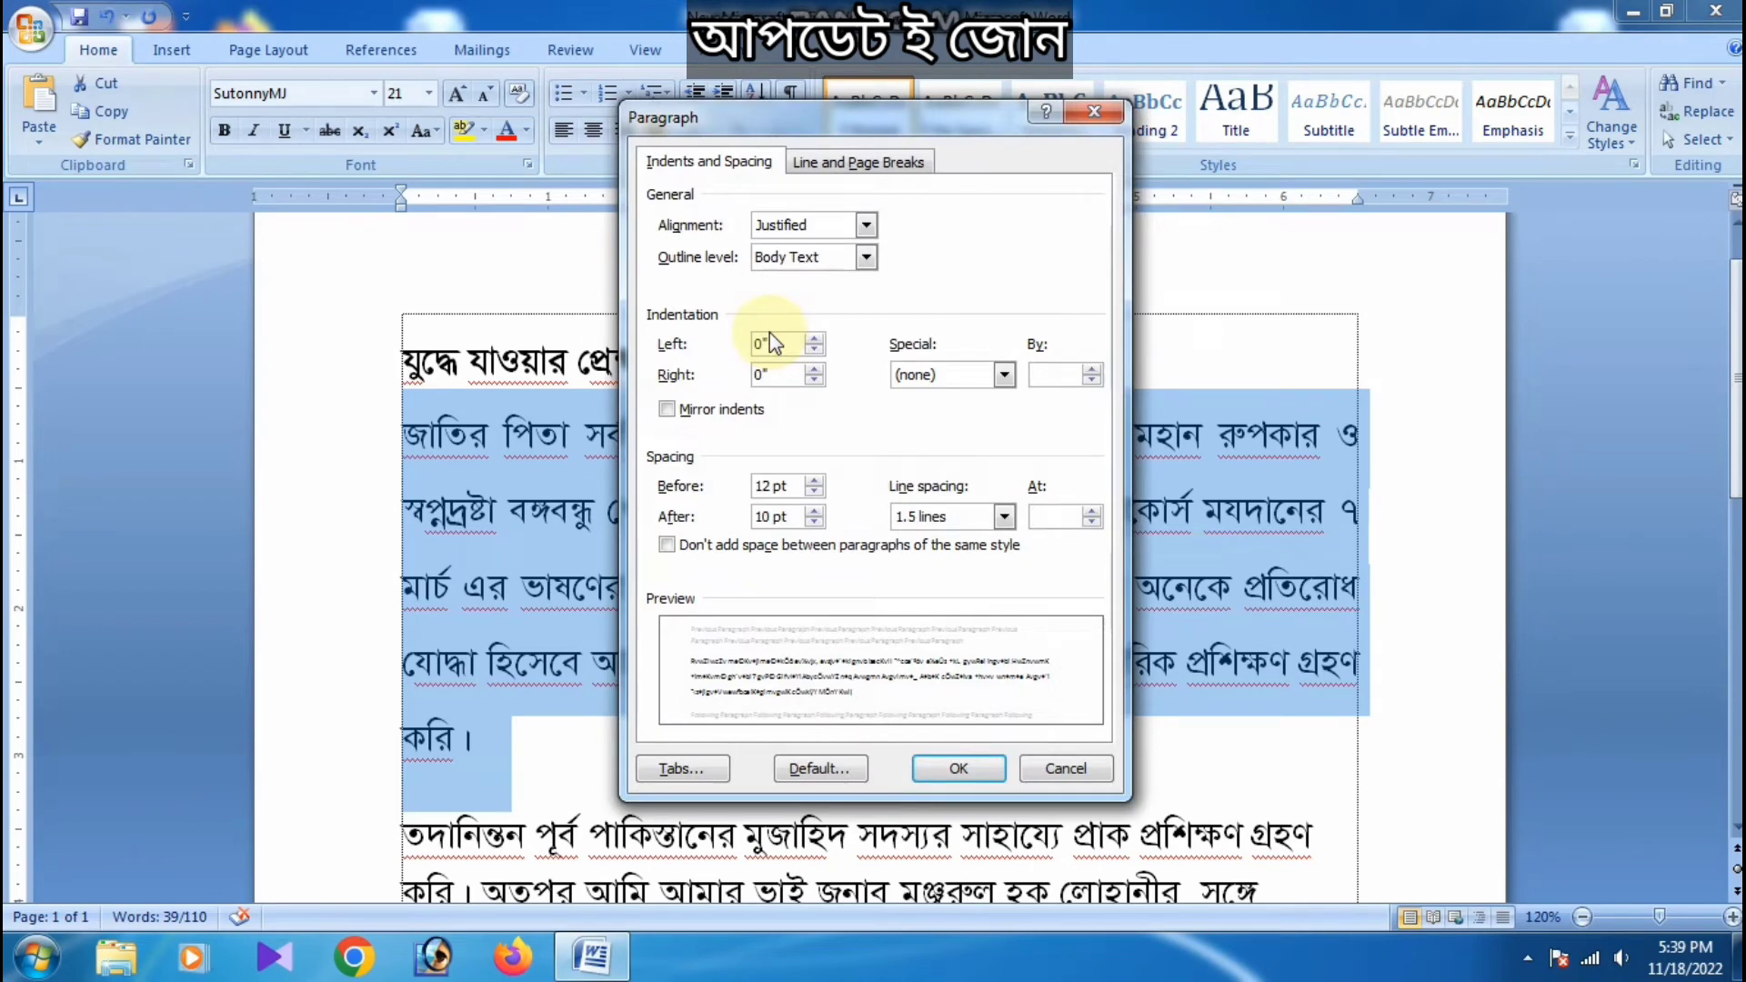
pyautogui.click(940, 515)
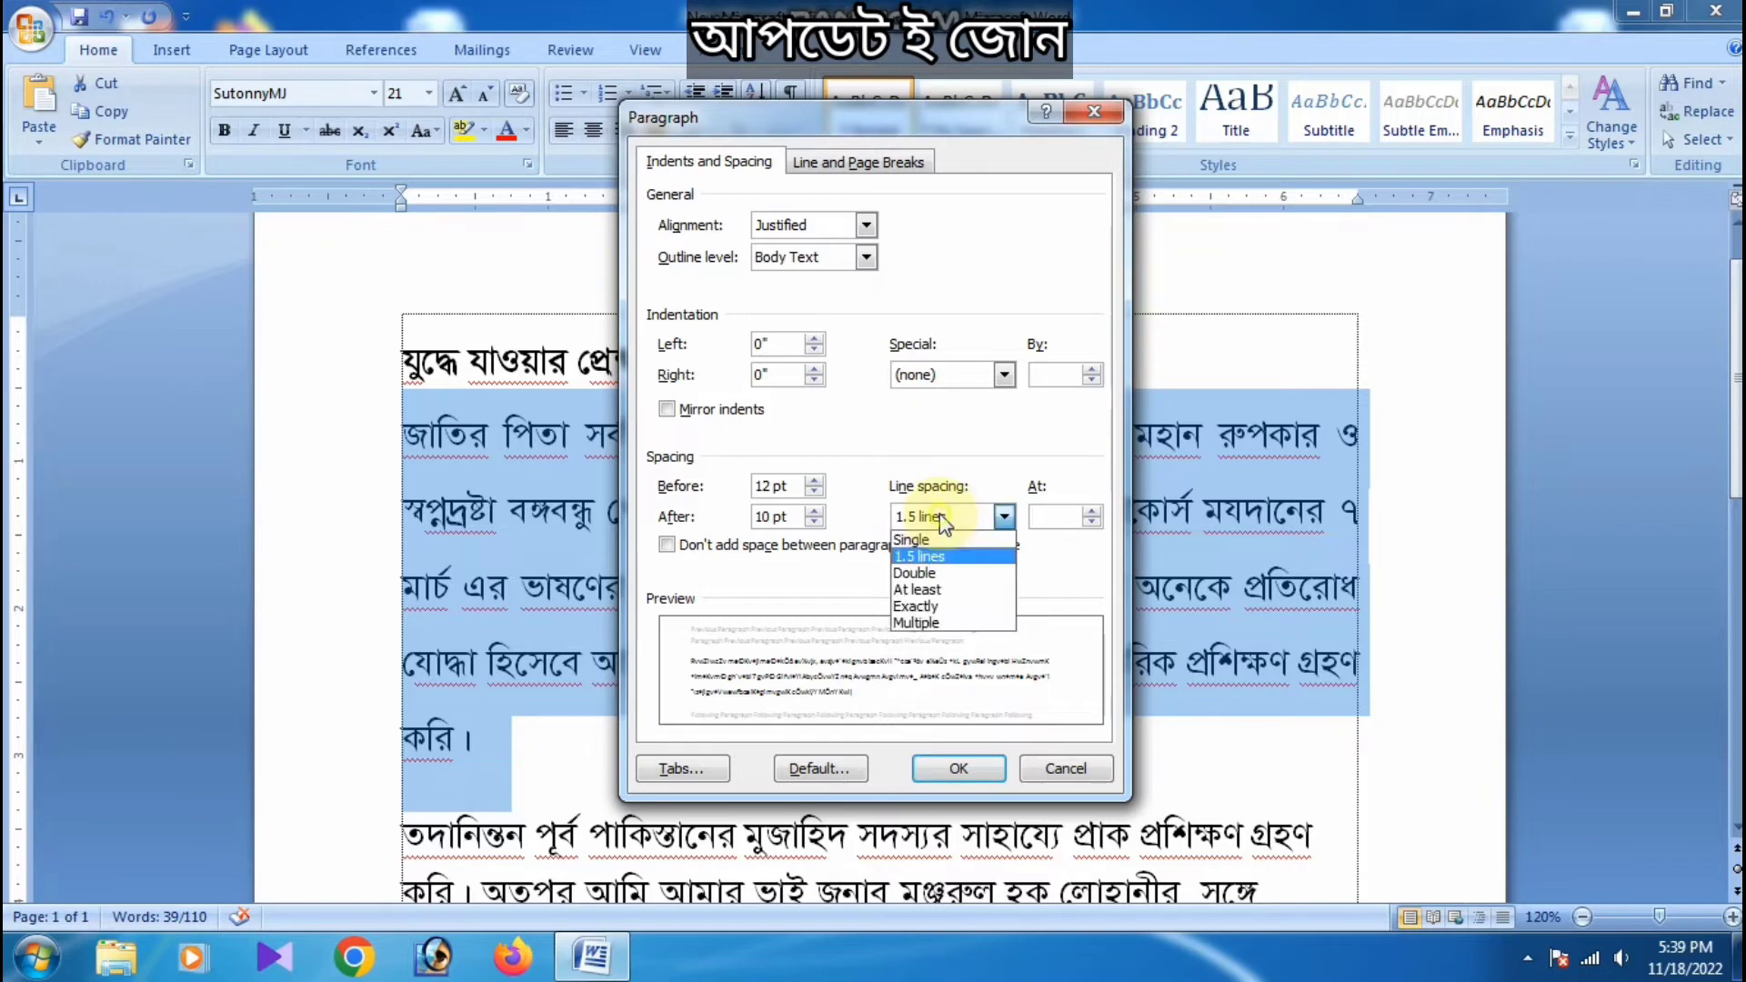
pyautogui.click(933, 538)
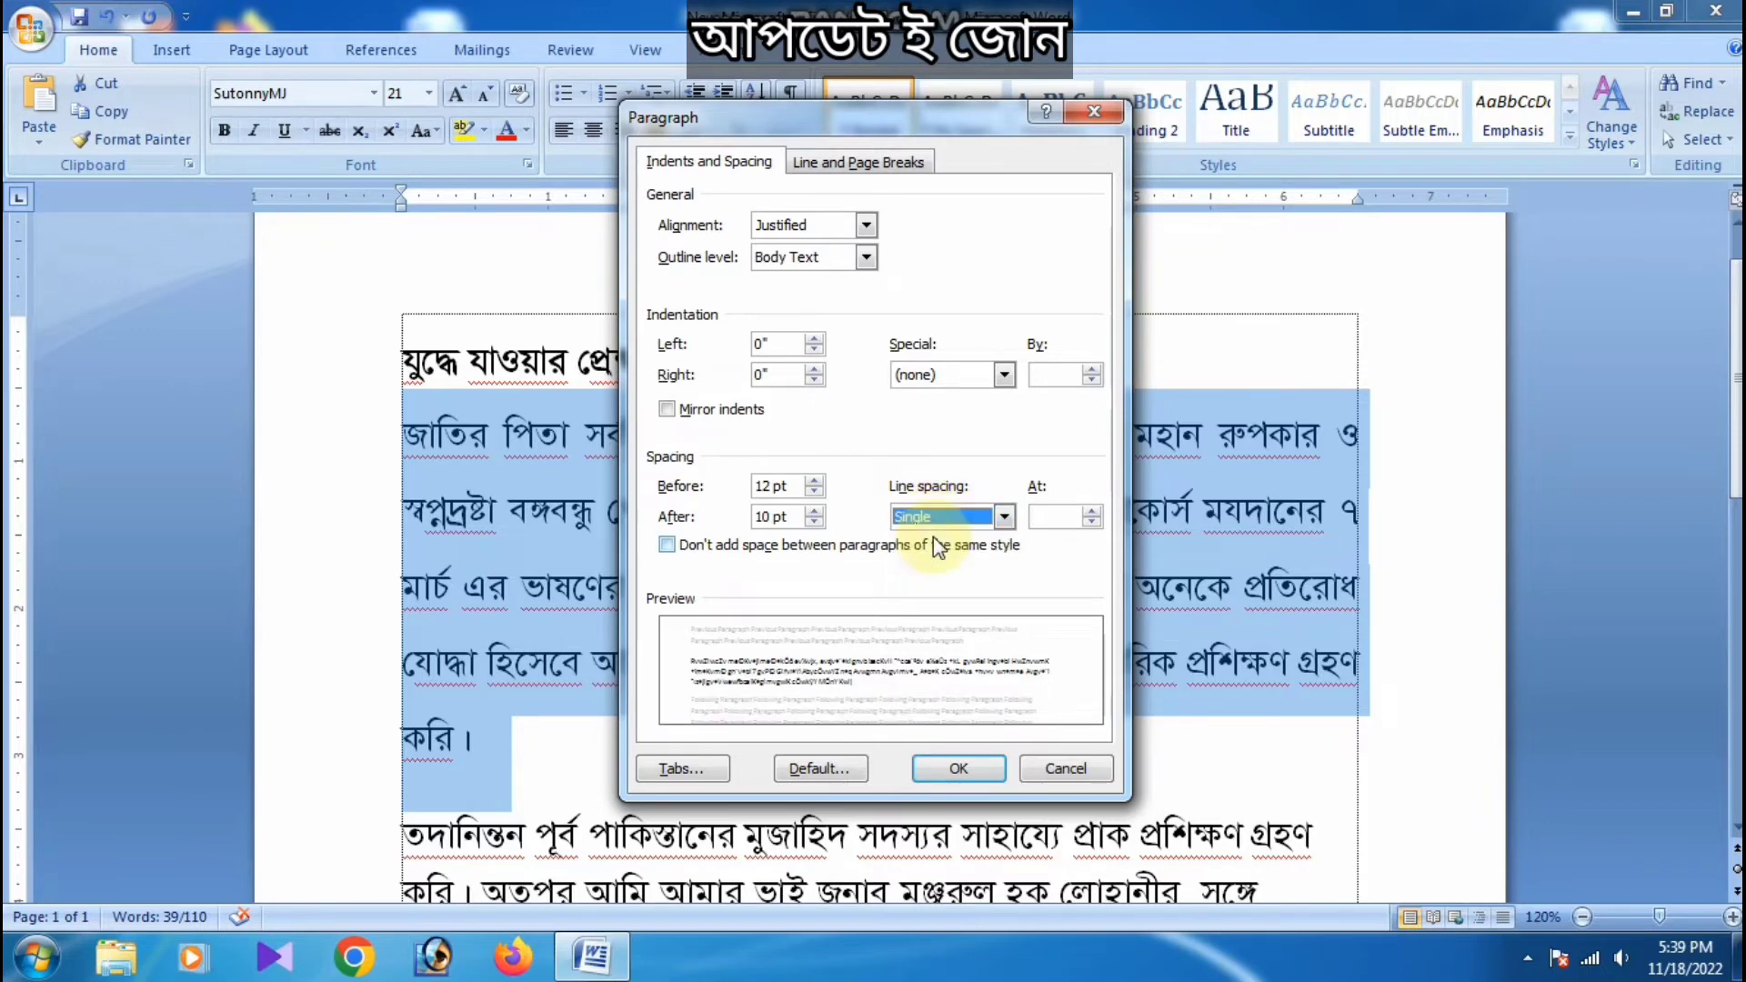
pyautogui.click(813, 512)
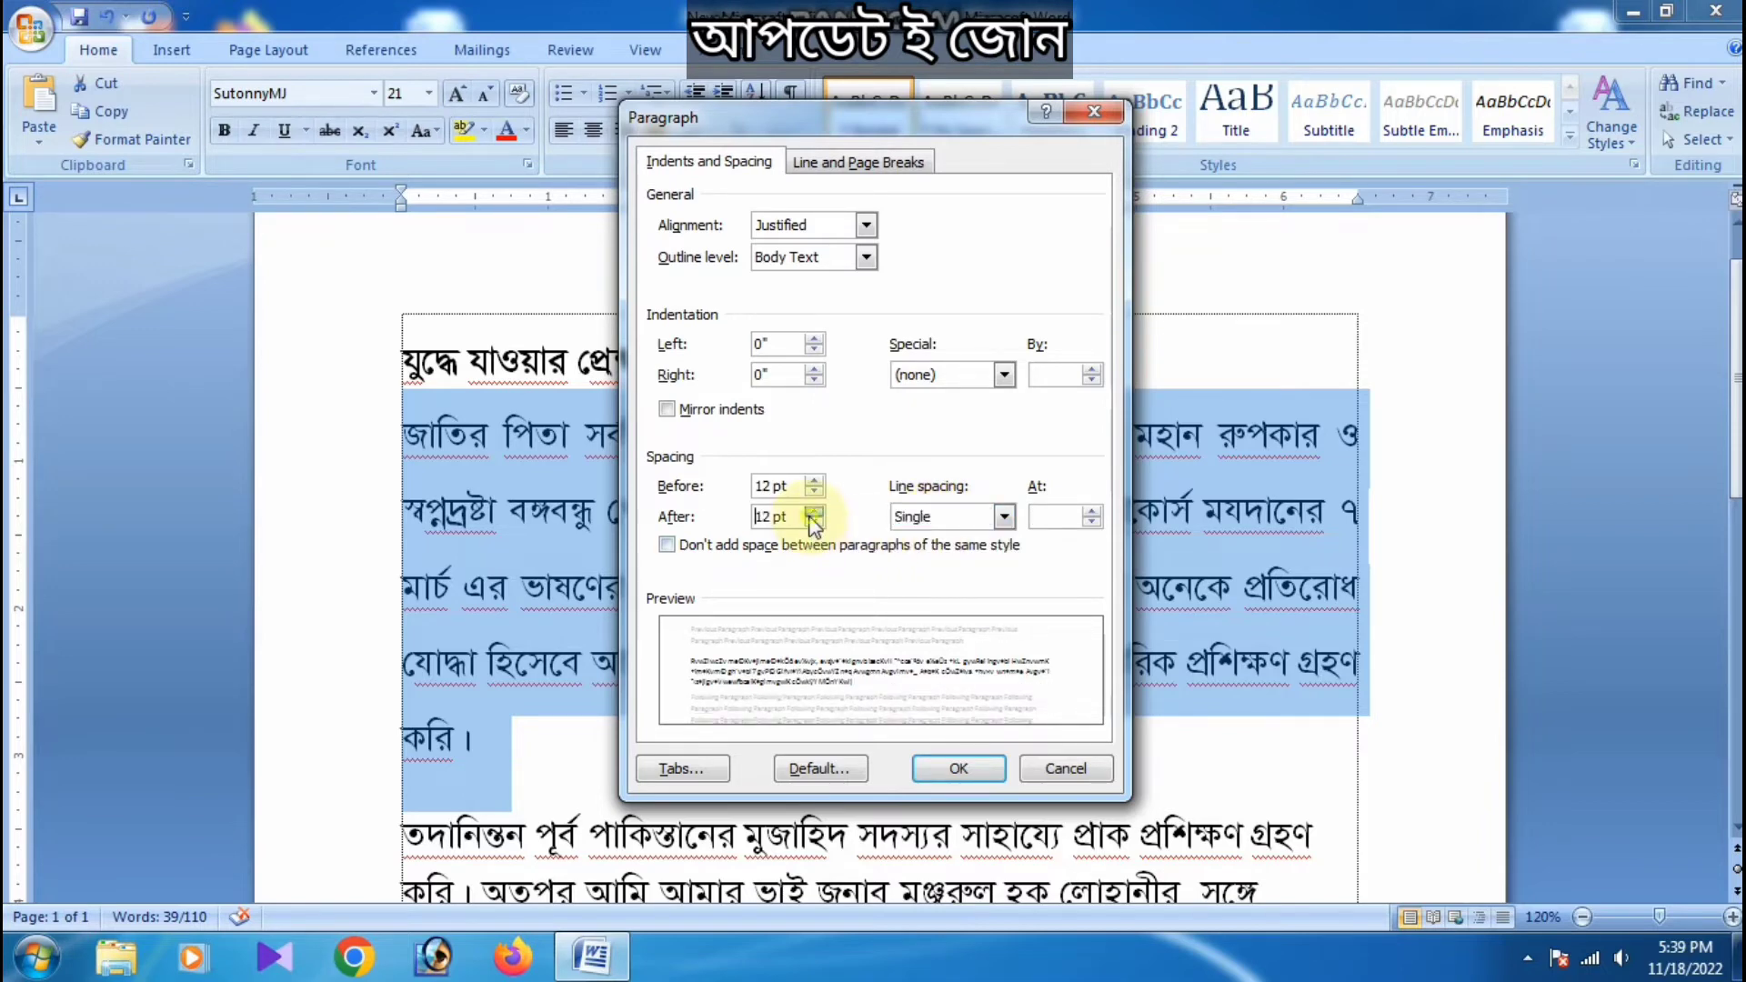
pyautogui.doubleClick(814, 522)
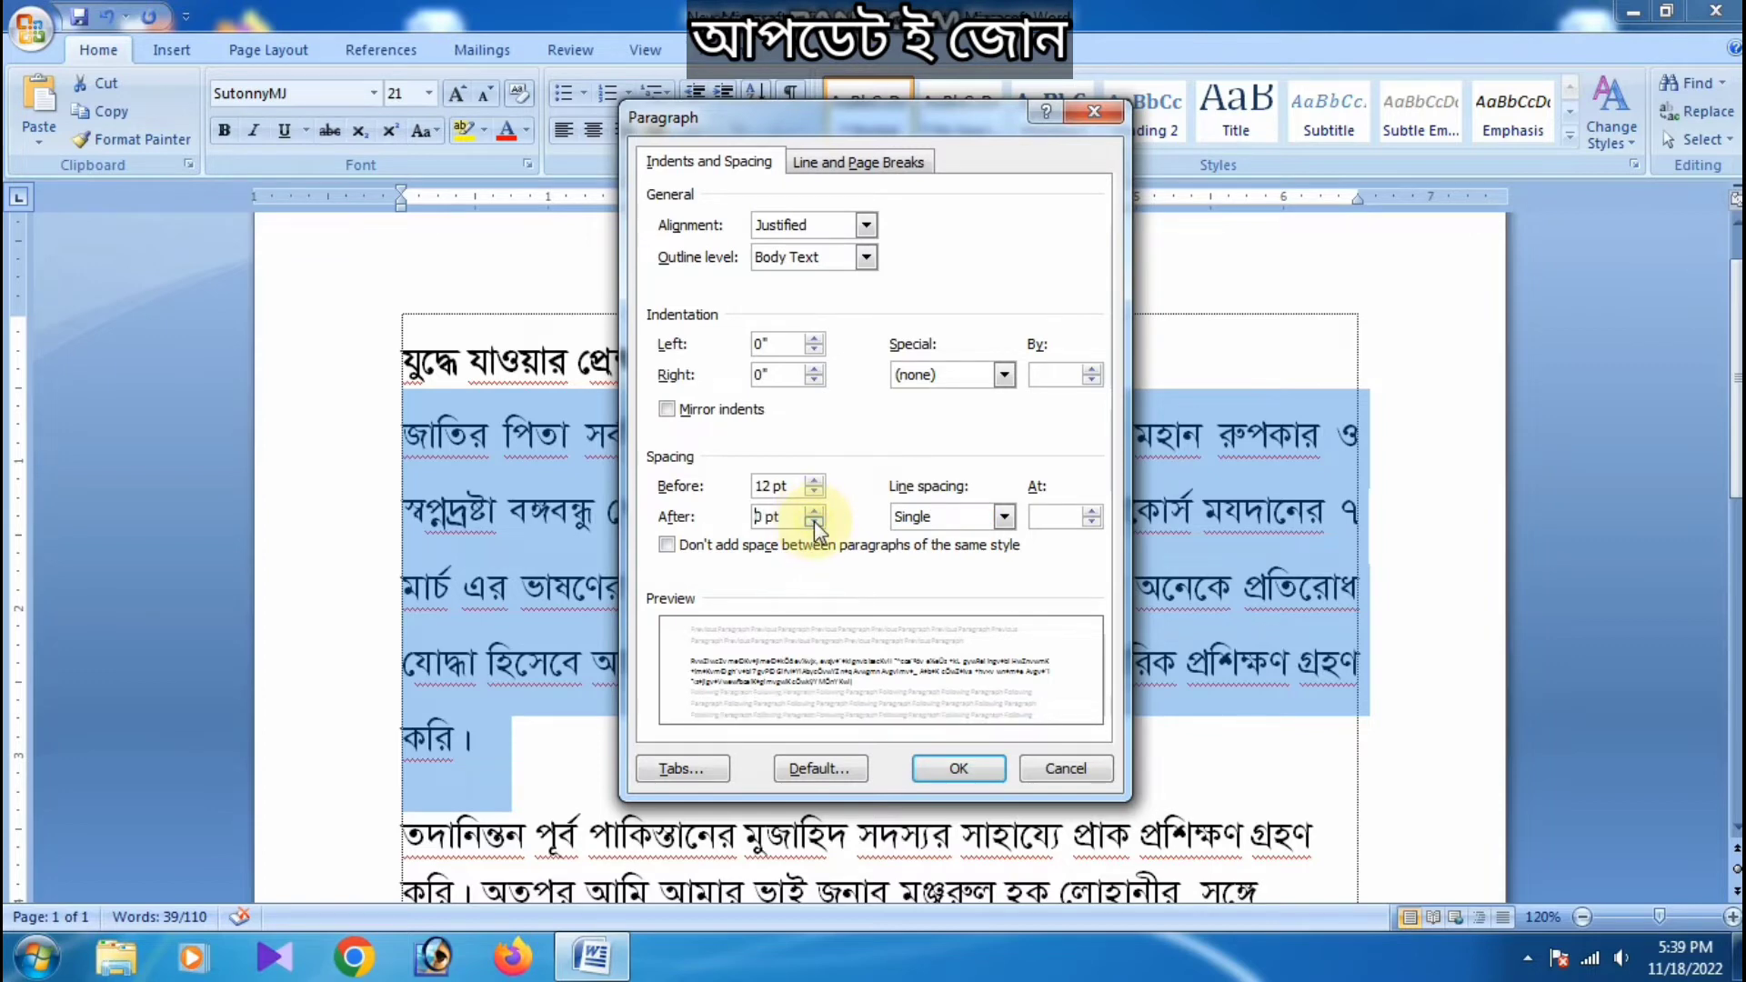
pyautogui.click(815, 496)
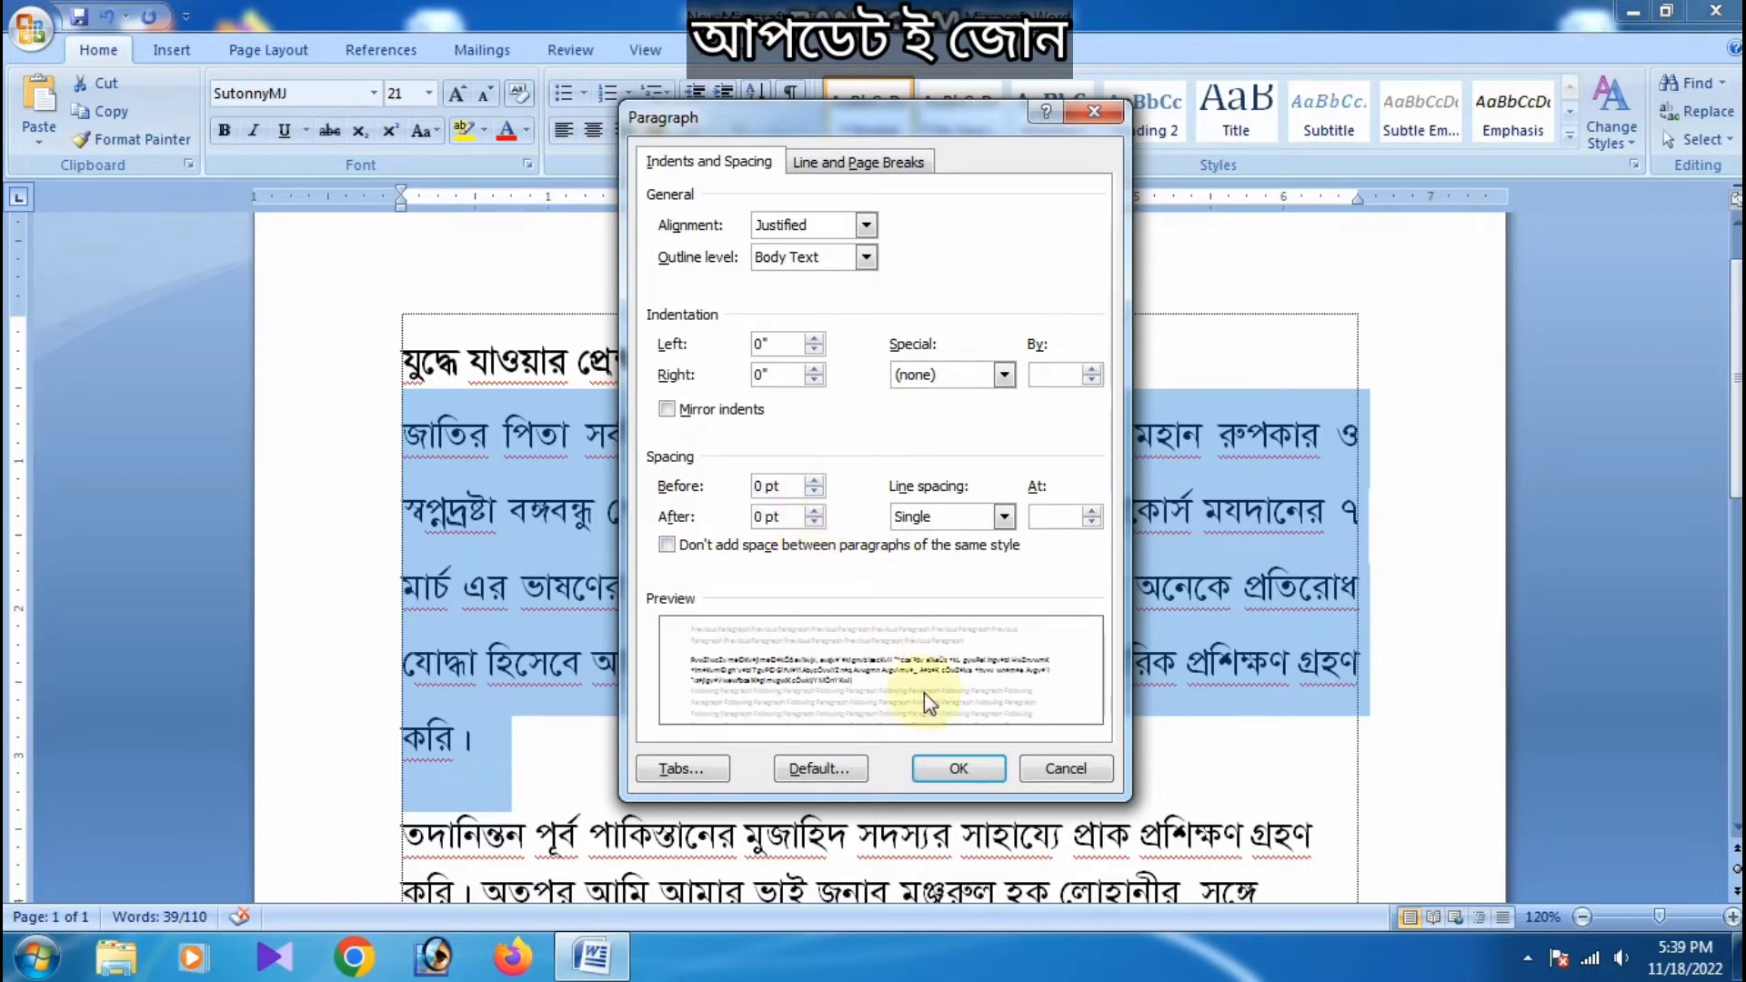
pyautogui.click(969, 760)
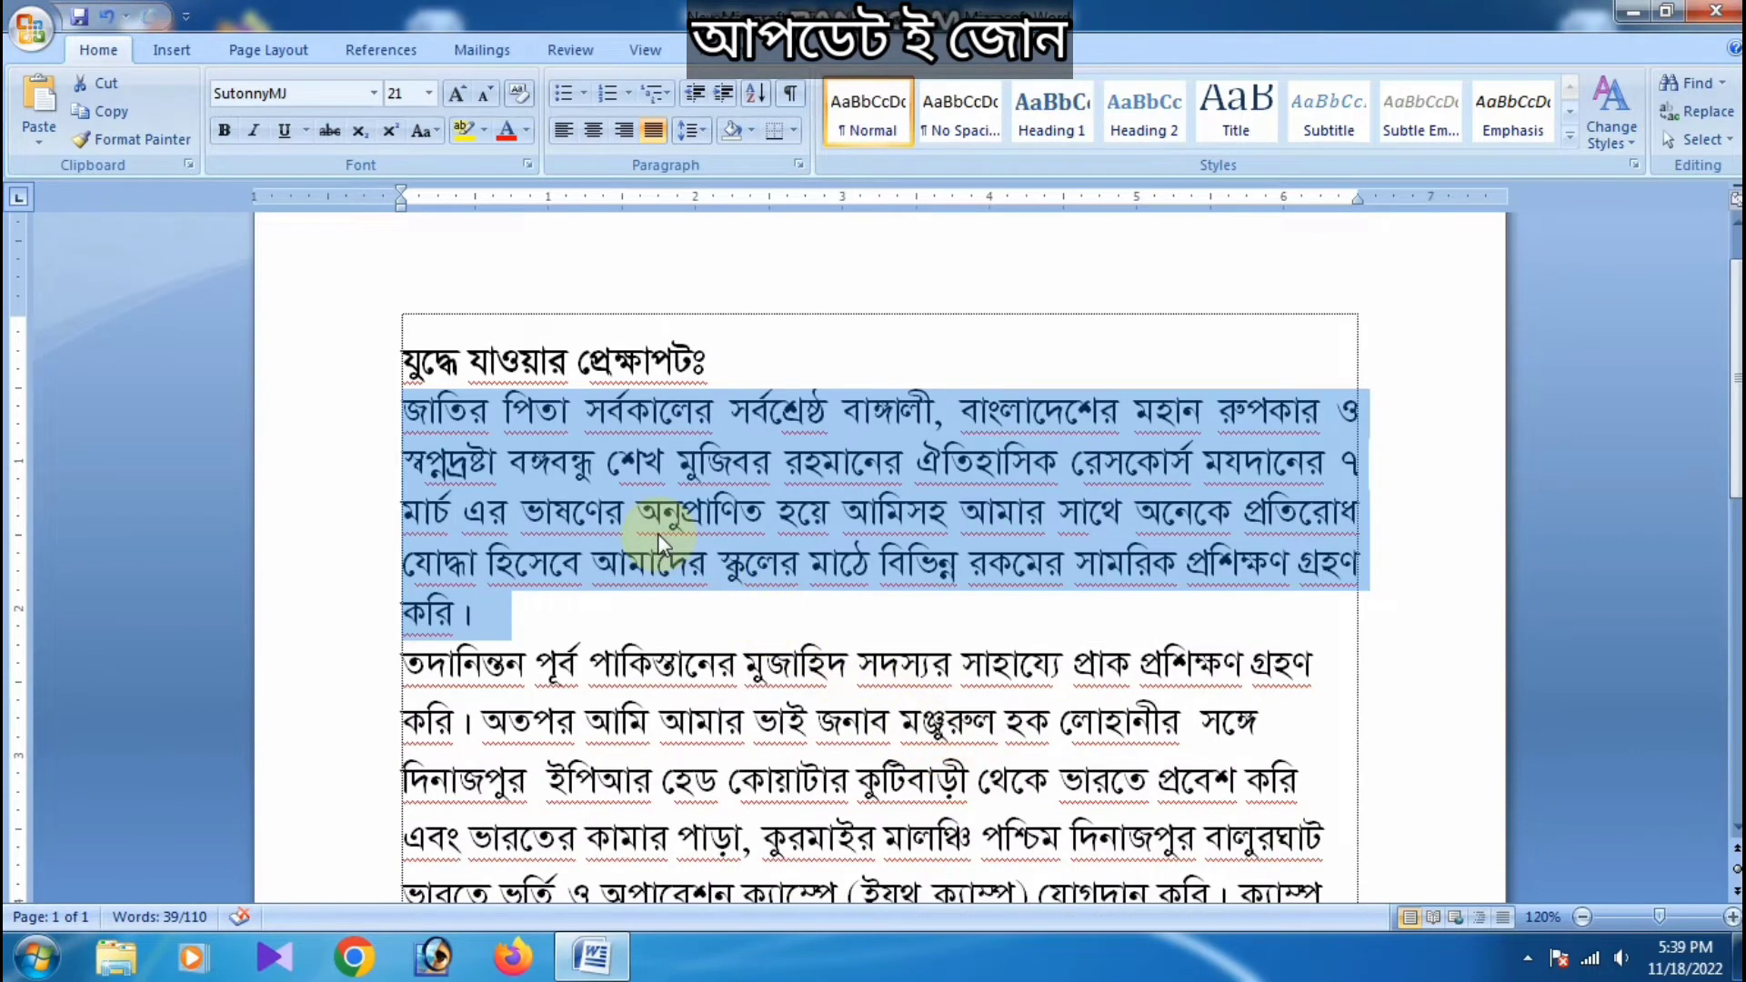
# Set a custom Multiple line spacing of 1.3 for the first body paragraph
pyautogui.click(701, 132)
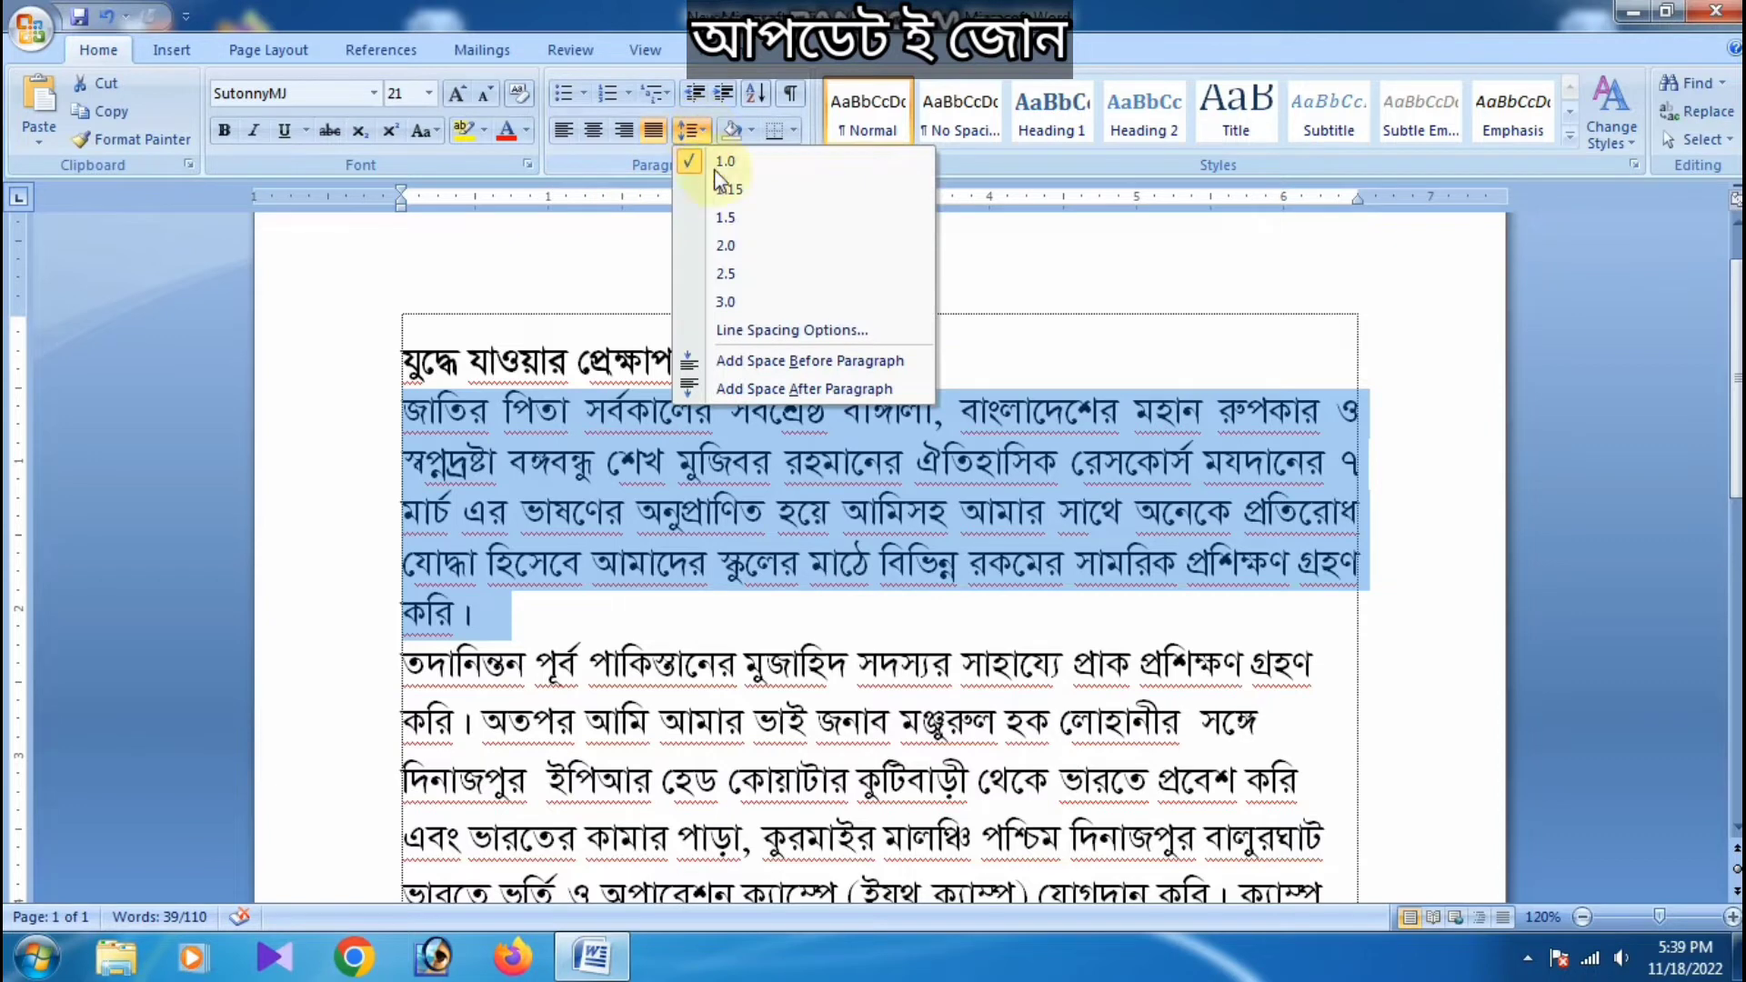
pyautogui.click(738, 331)
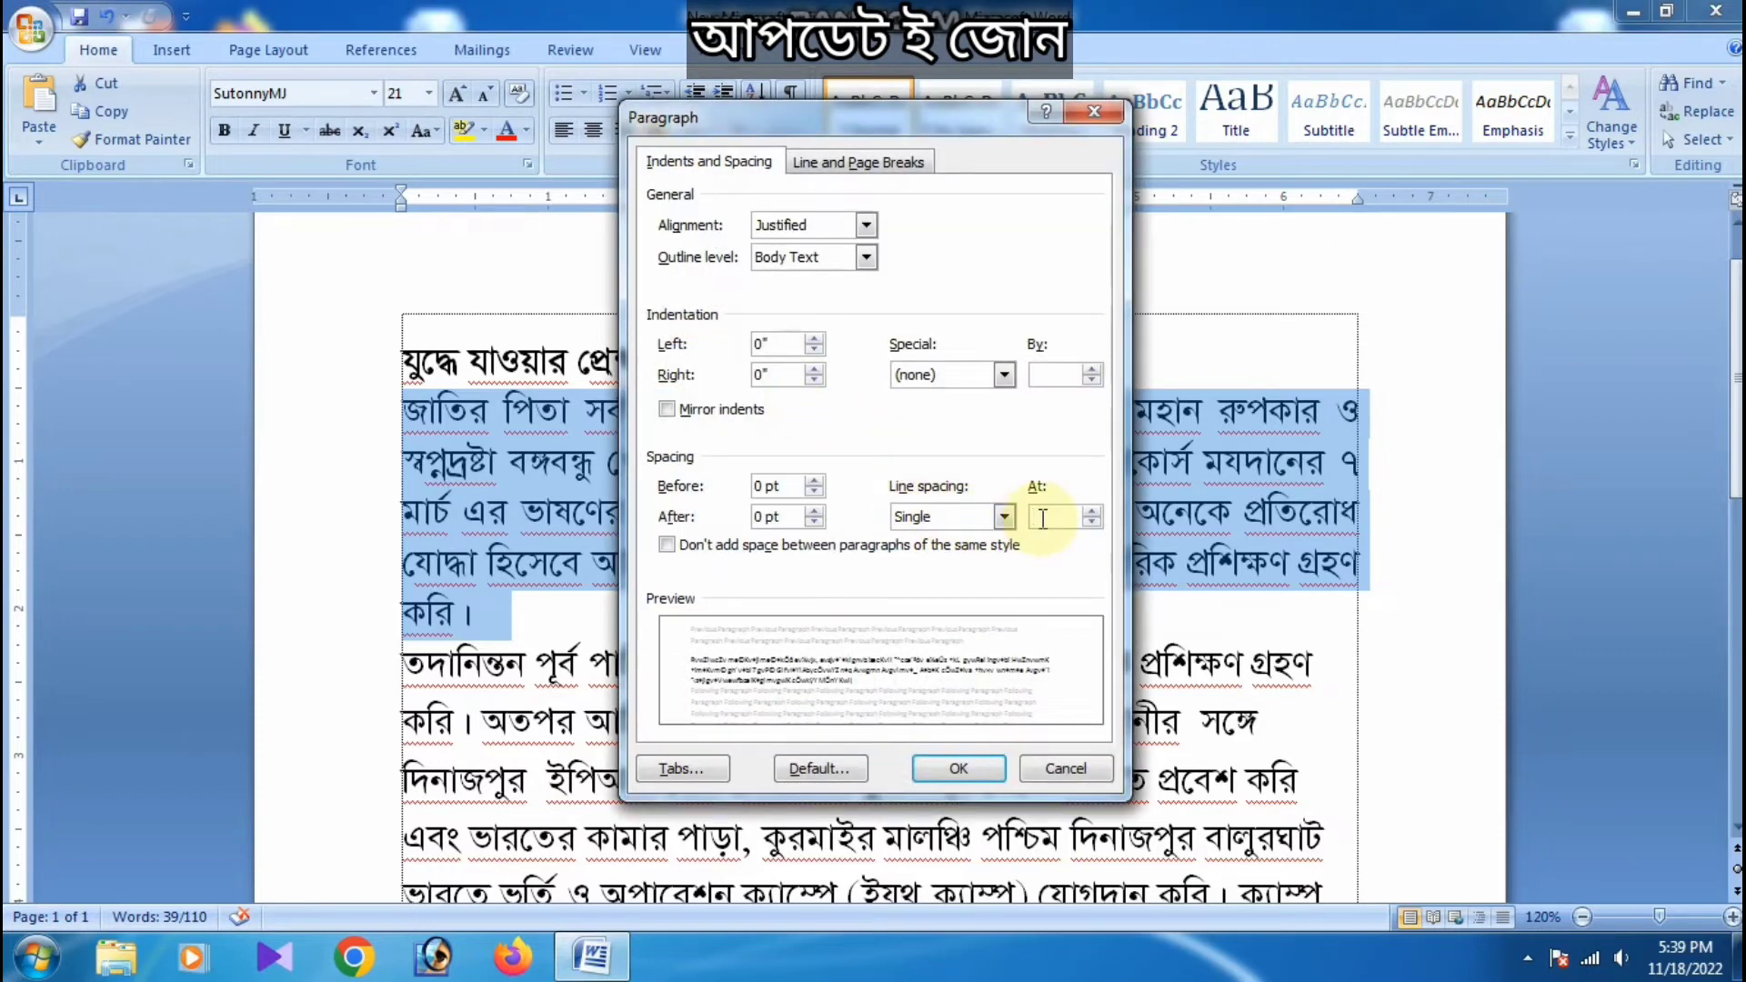
pyautogui.click(1043, 519)
pyautogui.write('1')
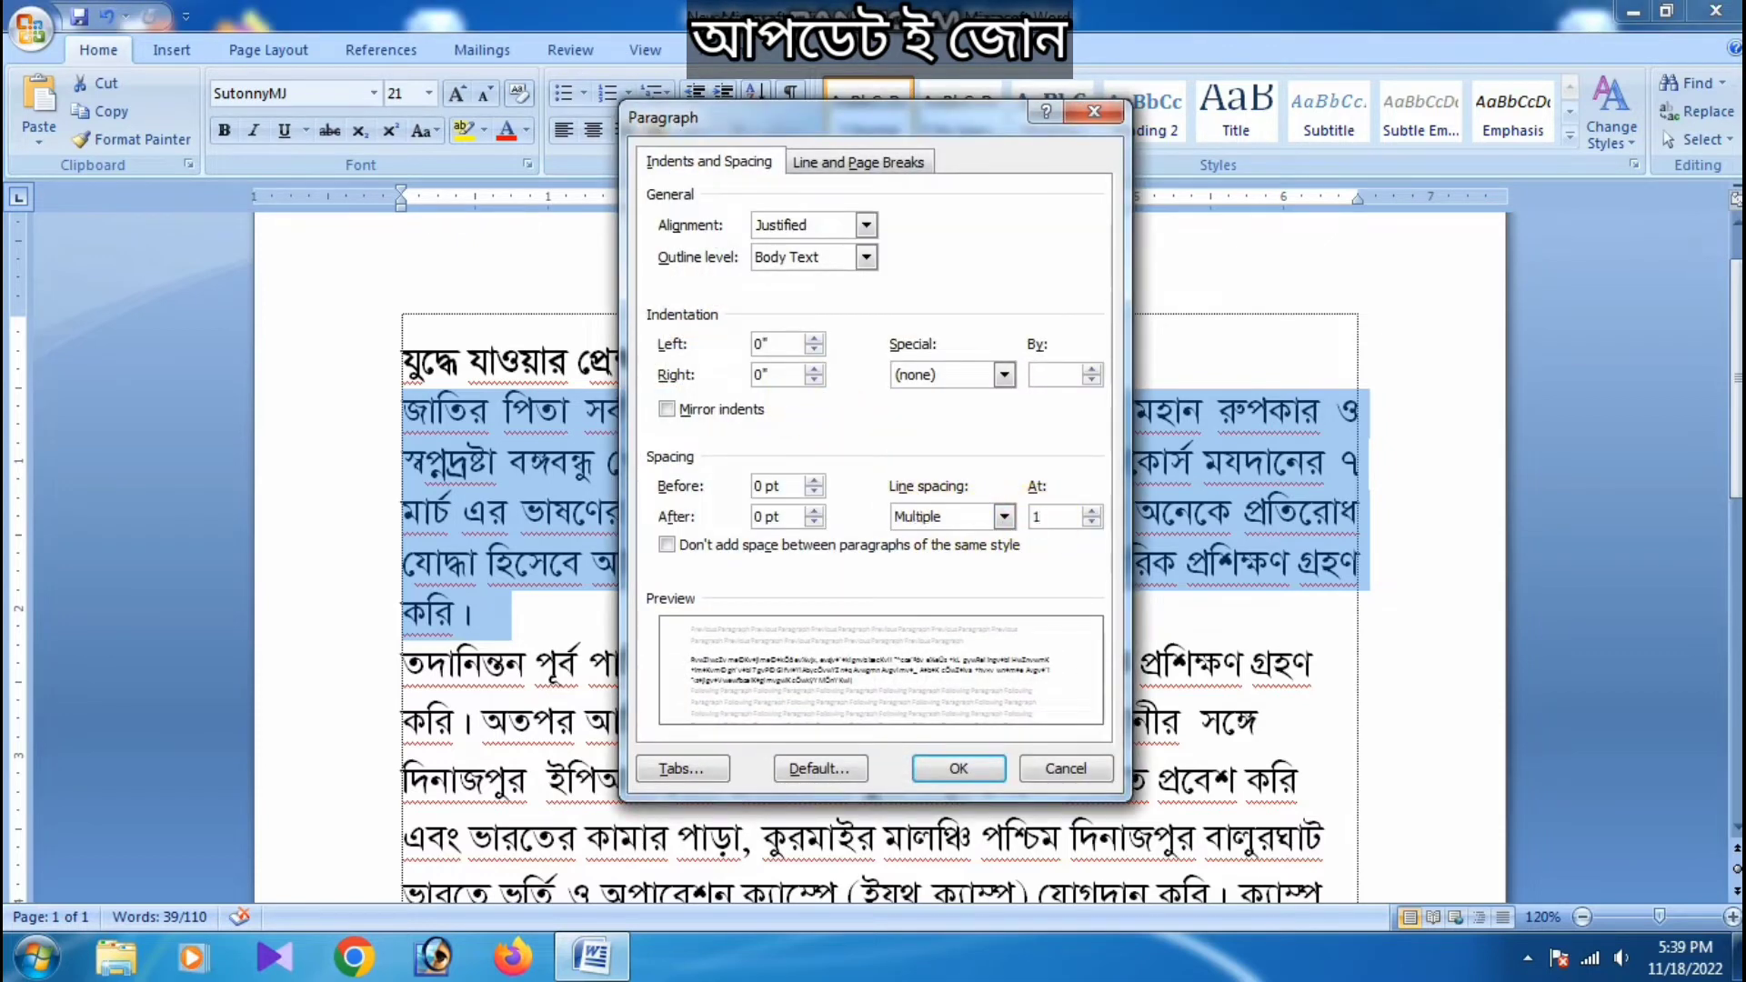
pyautogui.write('.3')
pyautogui.click(984, 773)
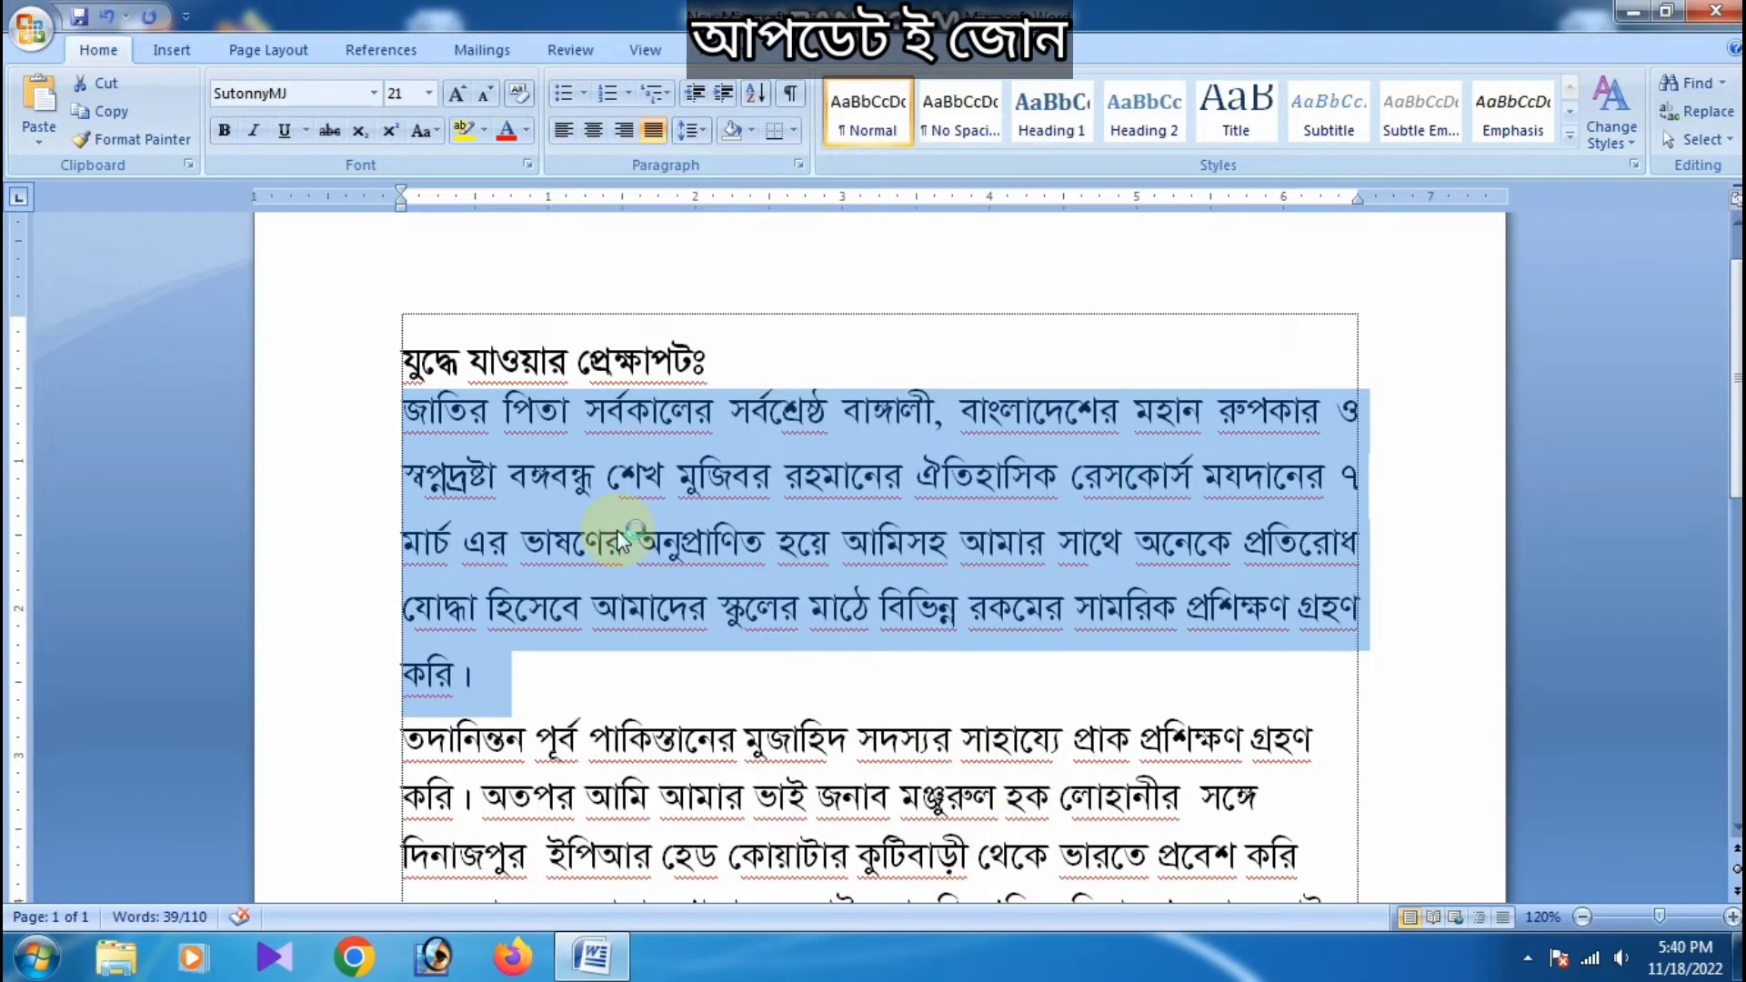
pyautogui.click(456, 513)
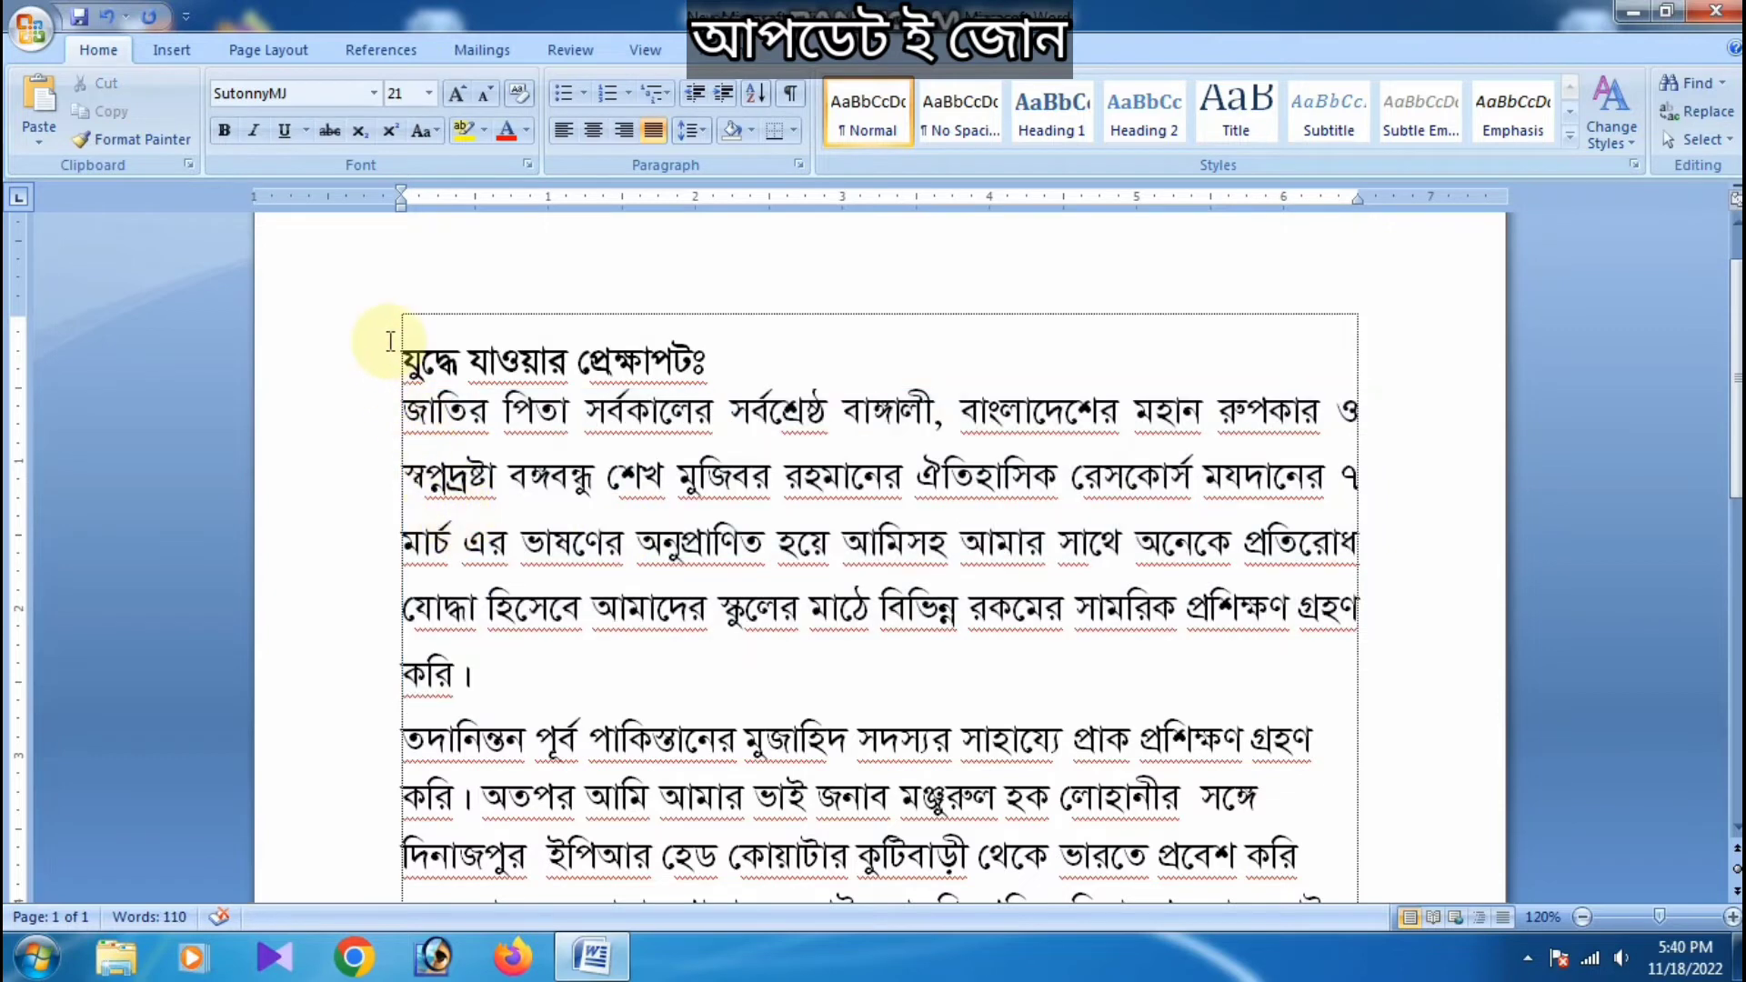
# Add paragraph space after both the heading and the first body paragraph
pyautogui.moveTo(400, 344); pyautogui.dragTo(727, 414)
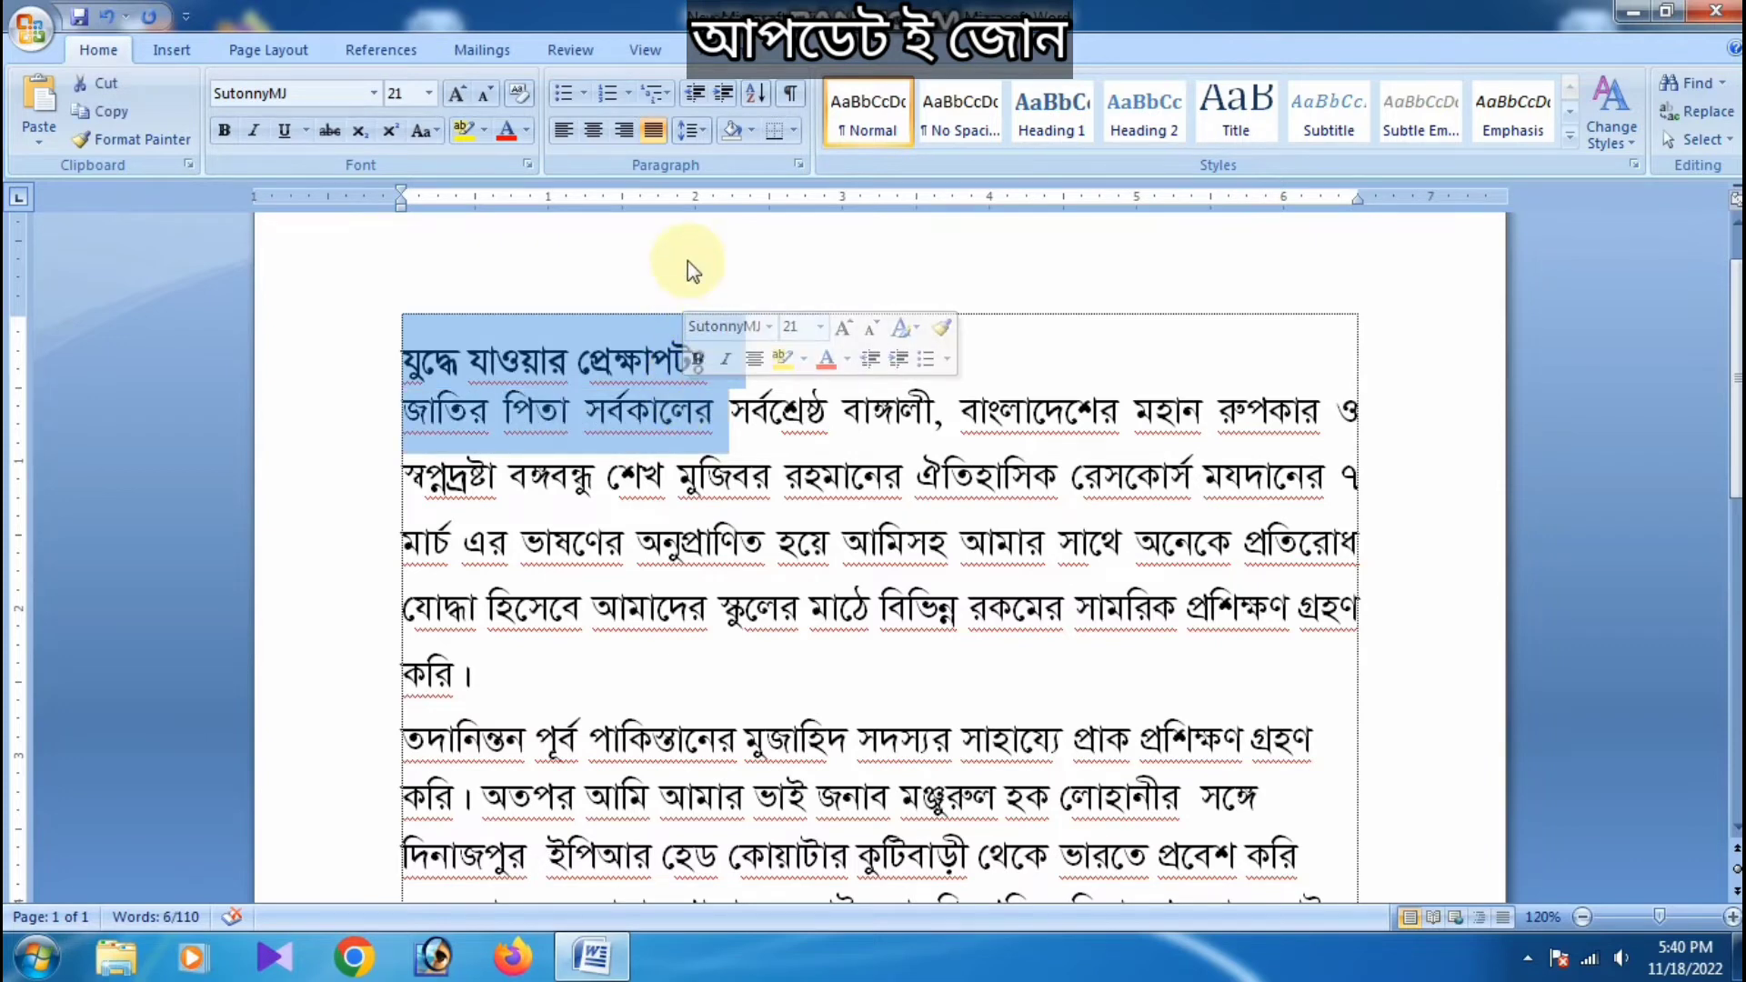
pyautogui.click(693, 130)
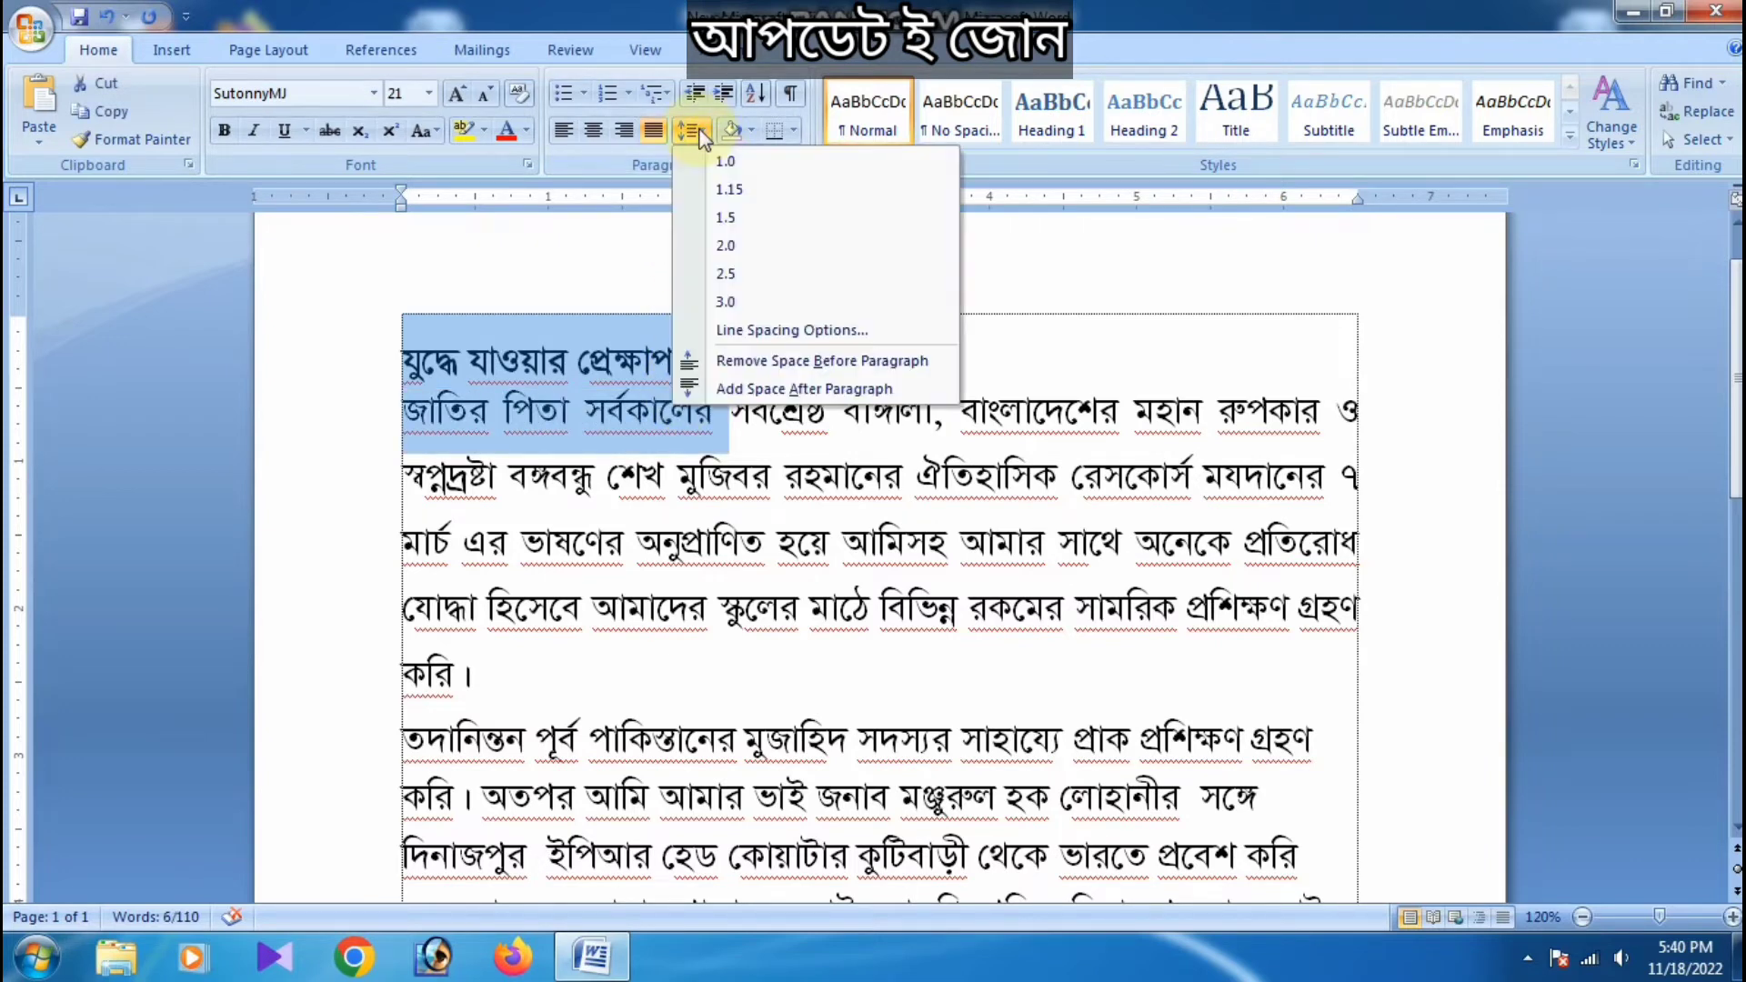
pyautogui.click(744, 389)
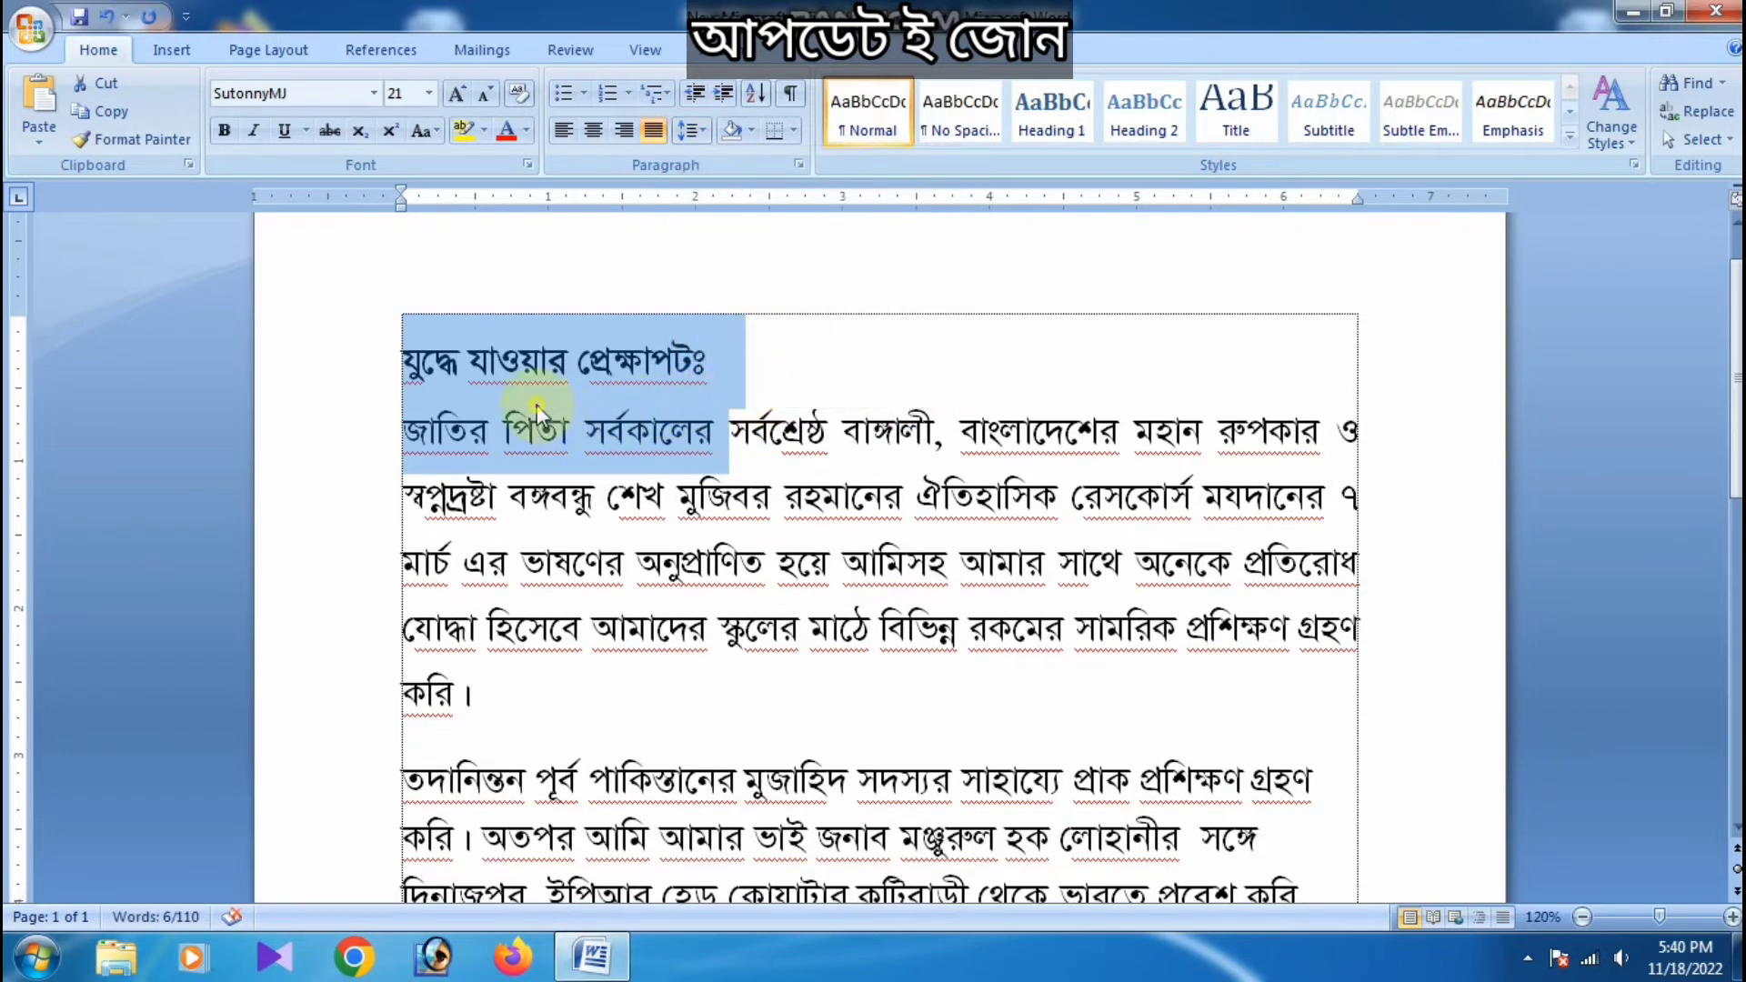
pyautogui.click(540, 364)
# Remove the paragraph space before and the paragraph space after for the heading and the first body paragraph
pyautogui.moveTo(362, 364); pyautogui.dragTo(443, 431)
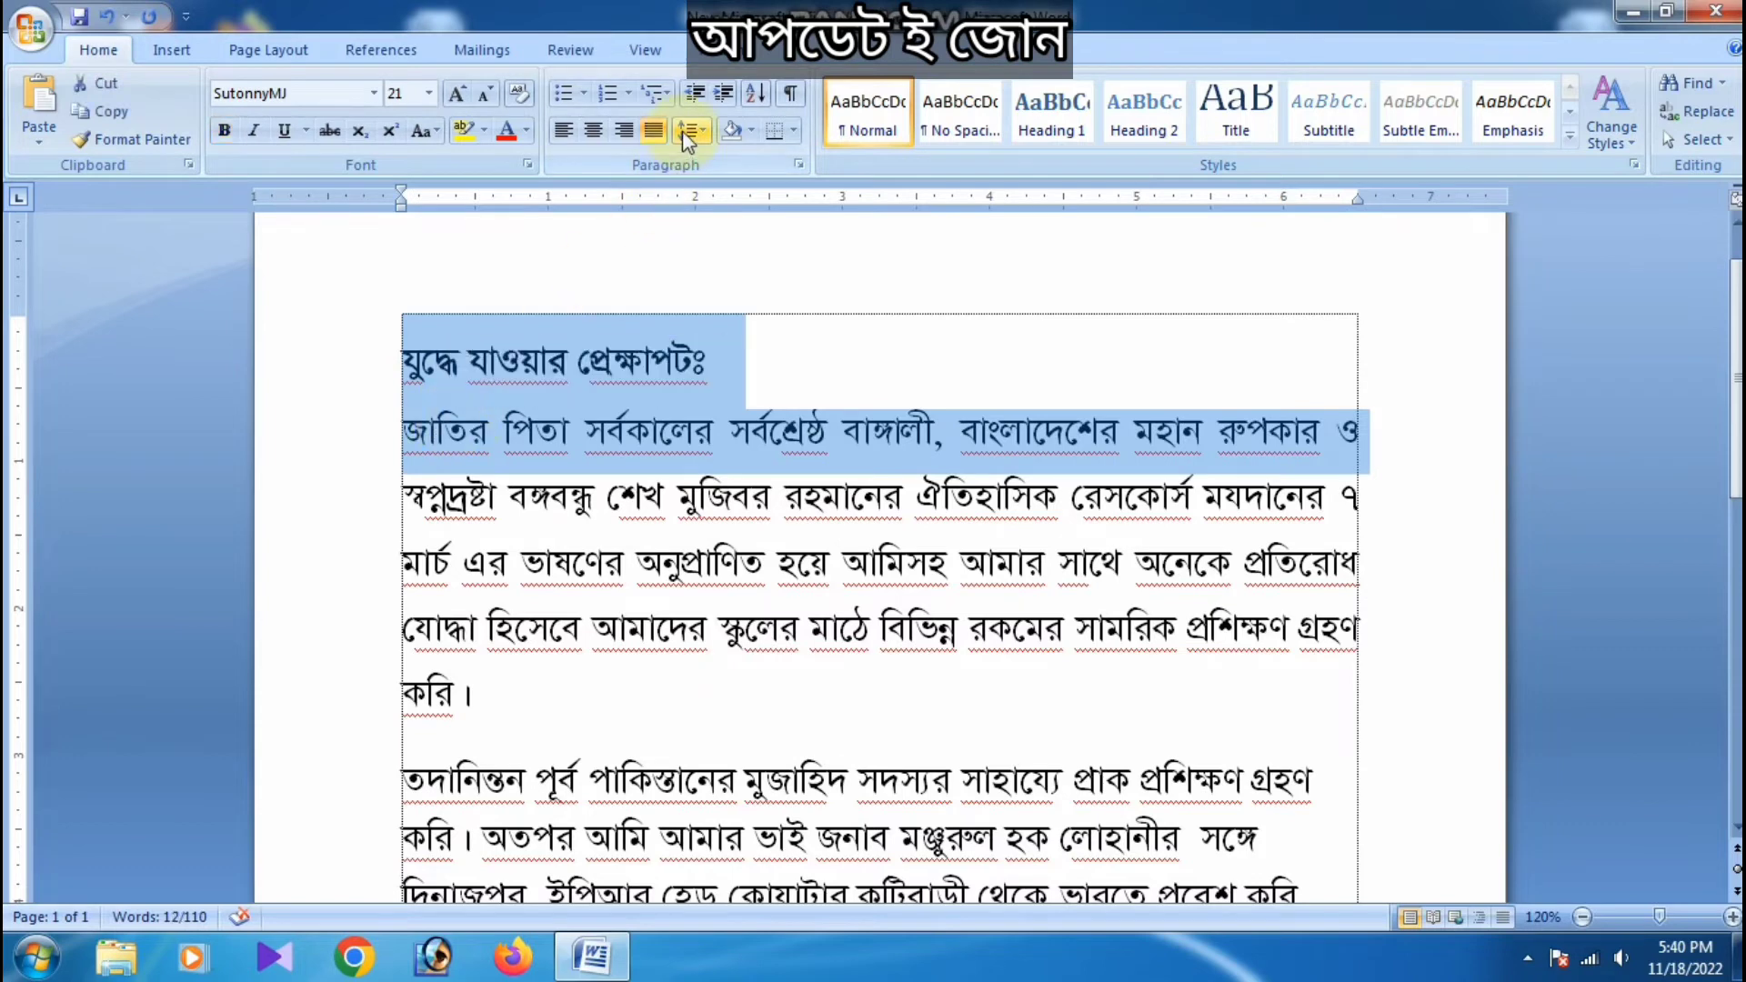
pyautogui.click(708, 139)
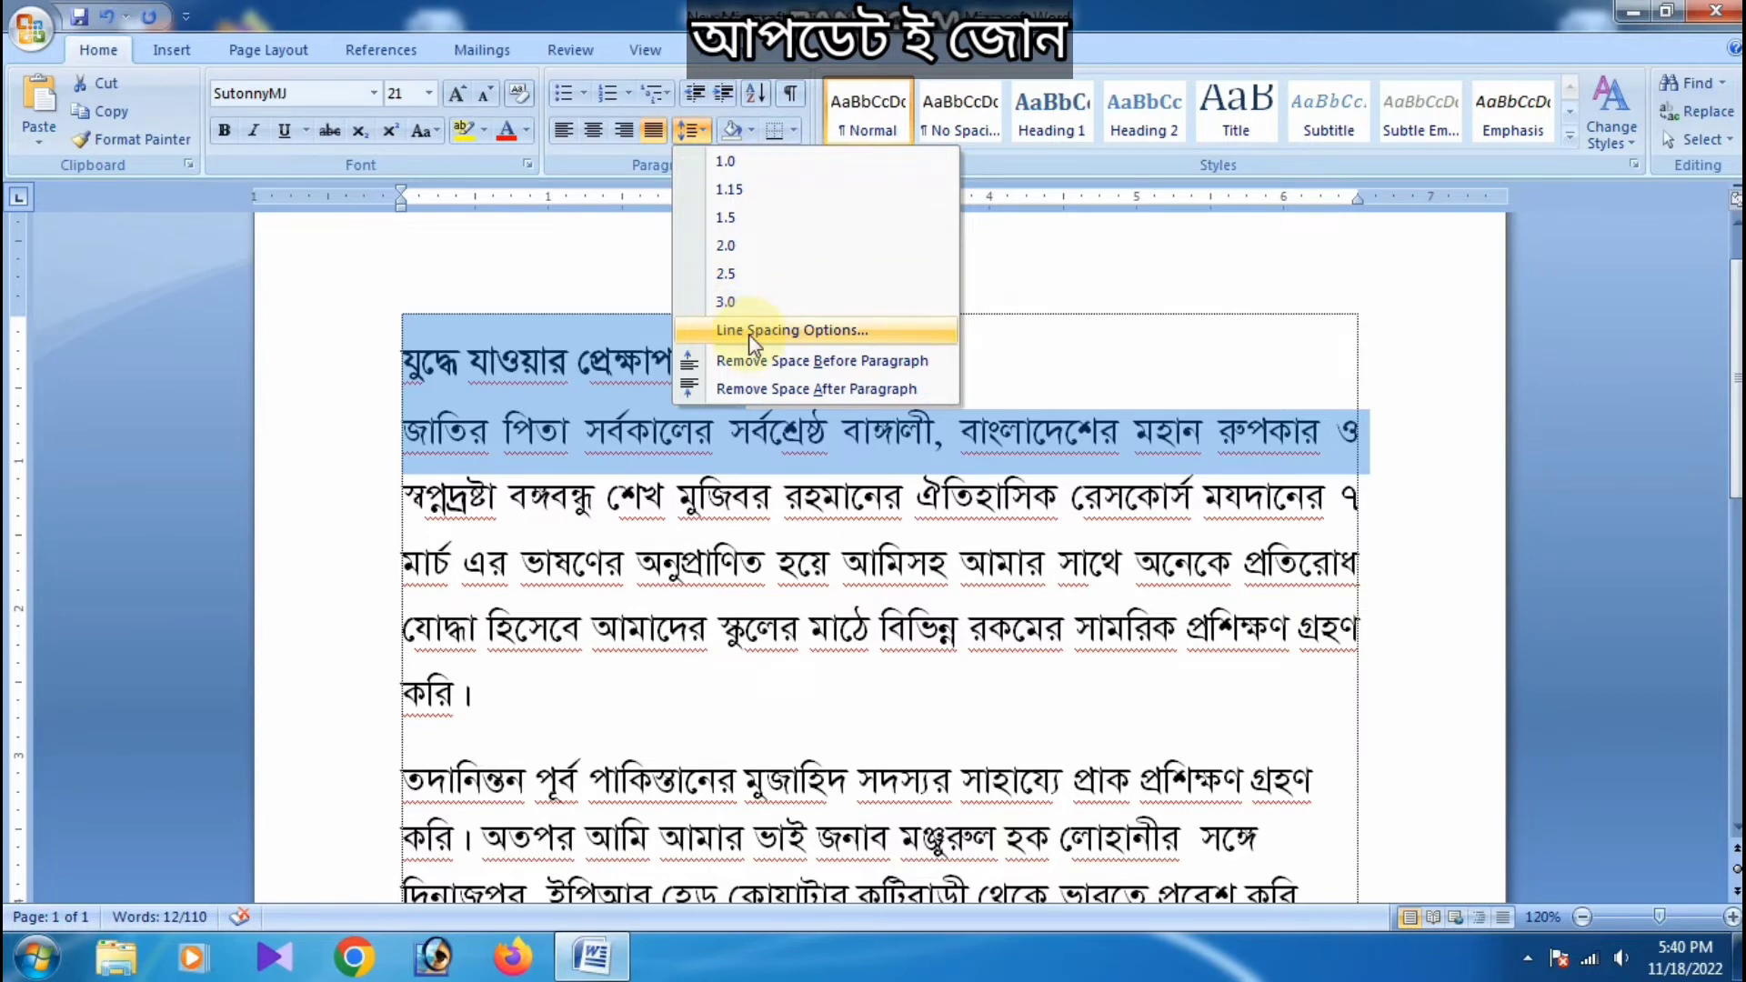
pyautogui.click(788, 366)
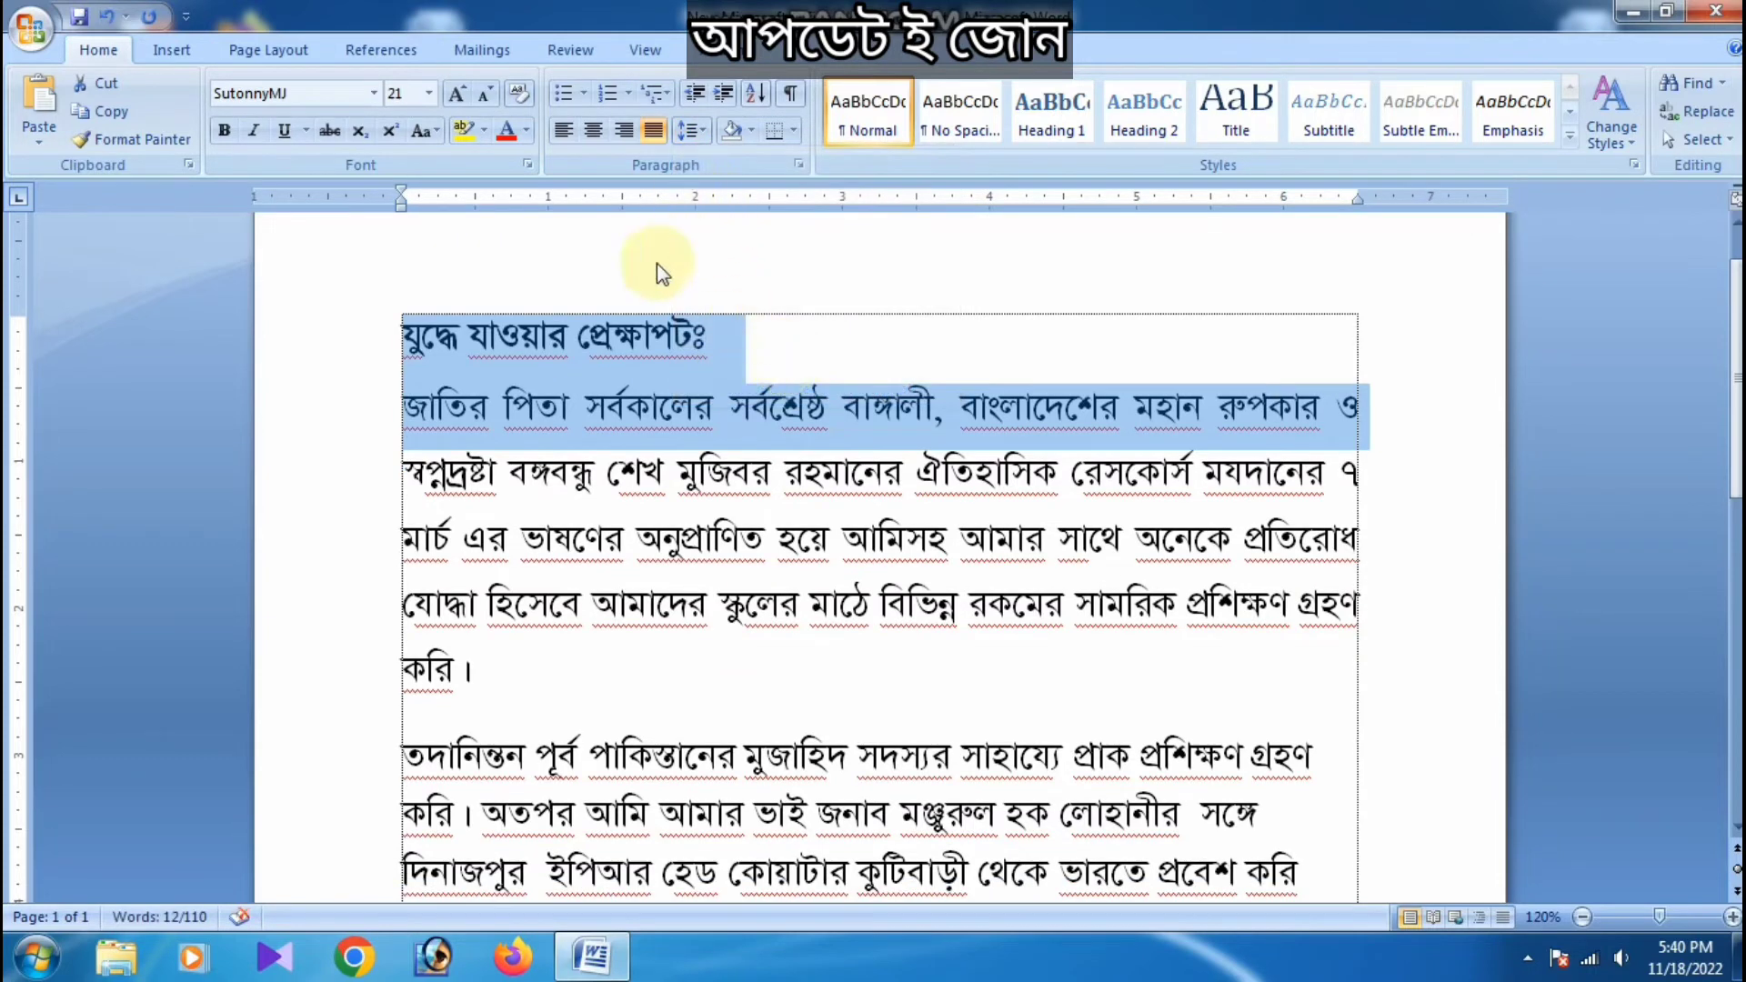
pyautogui.click(707, 132)
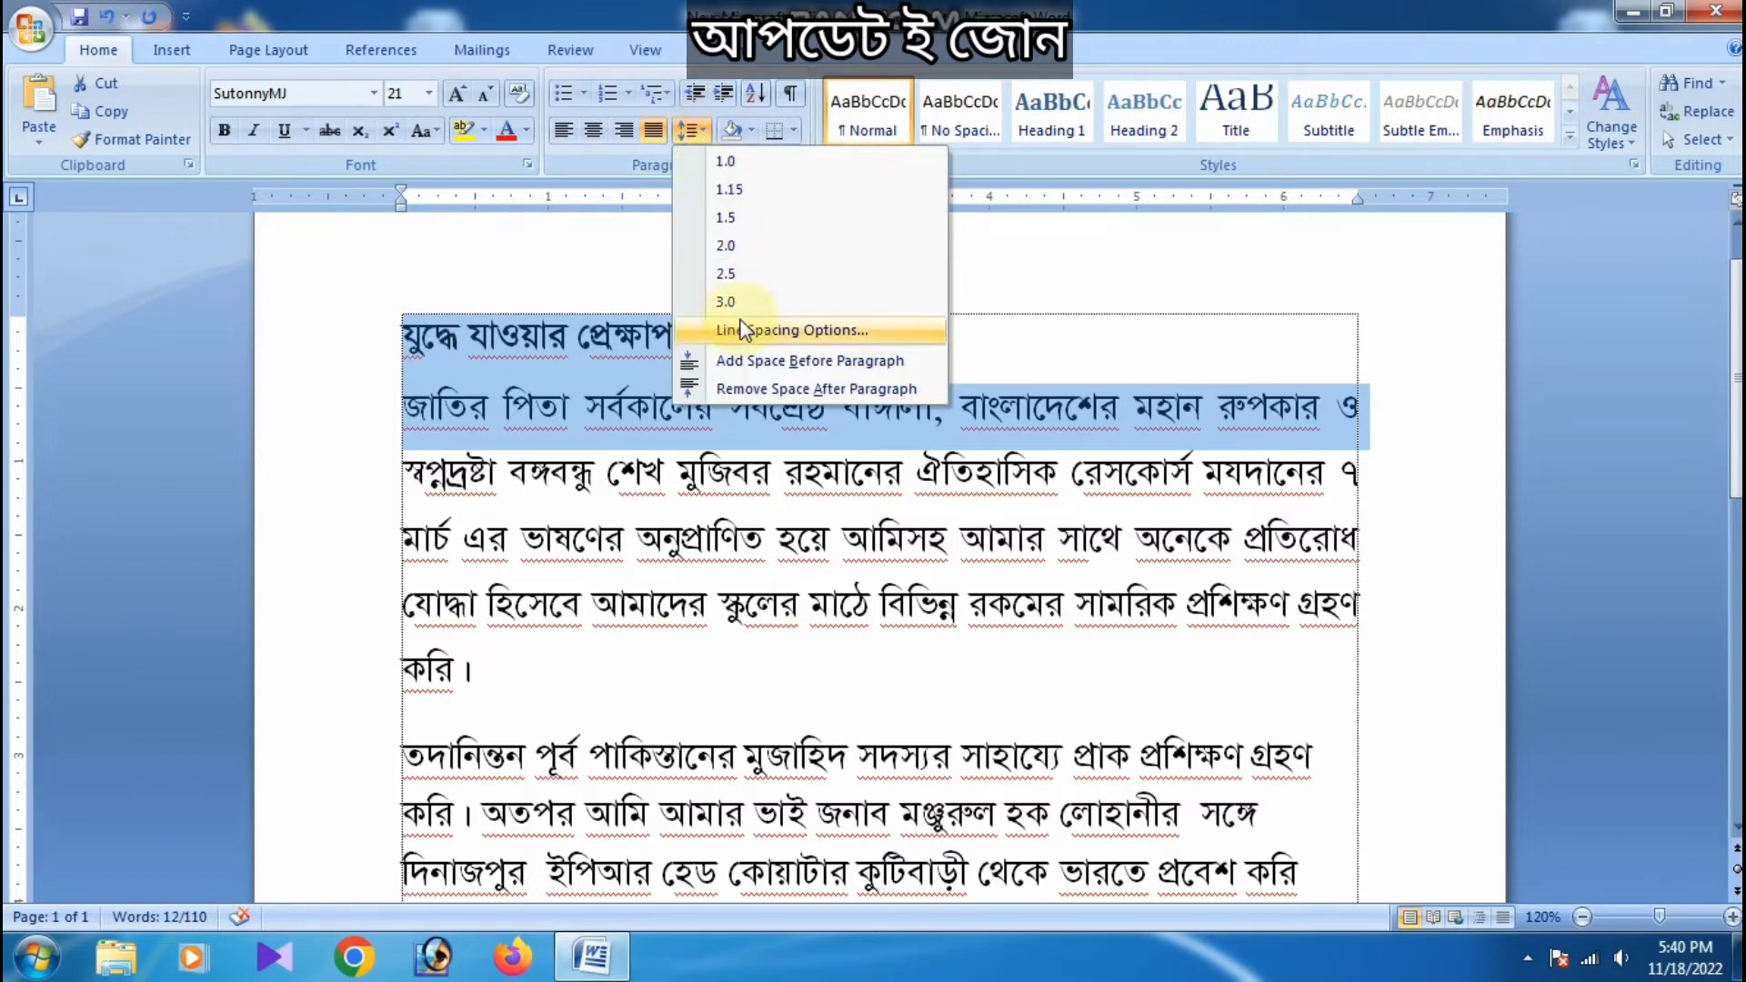
pyautogui.click(769, 384)
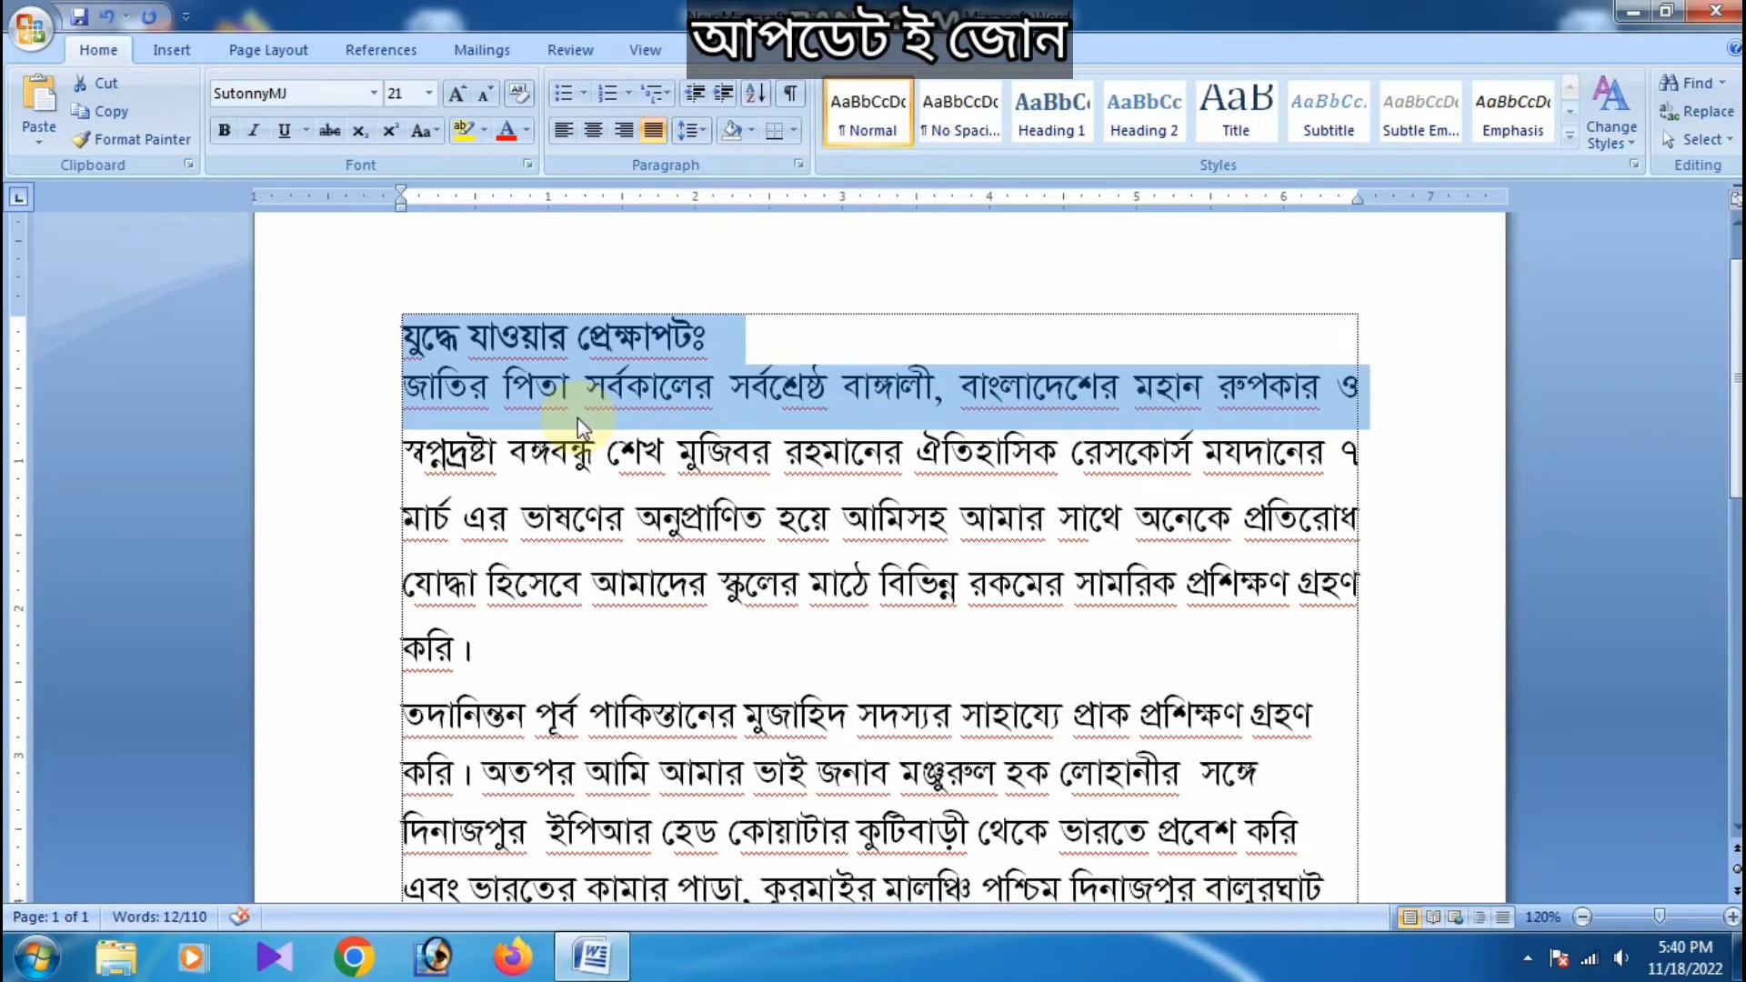
# Set the line spacing of the heading and the first body paragraph to At least 10 pt and check the setting
pyautogui.click(698, 134)
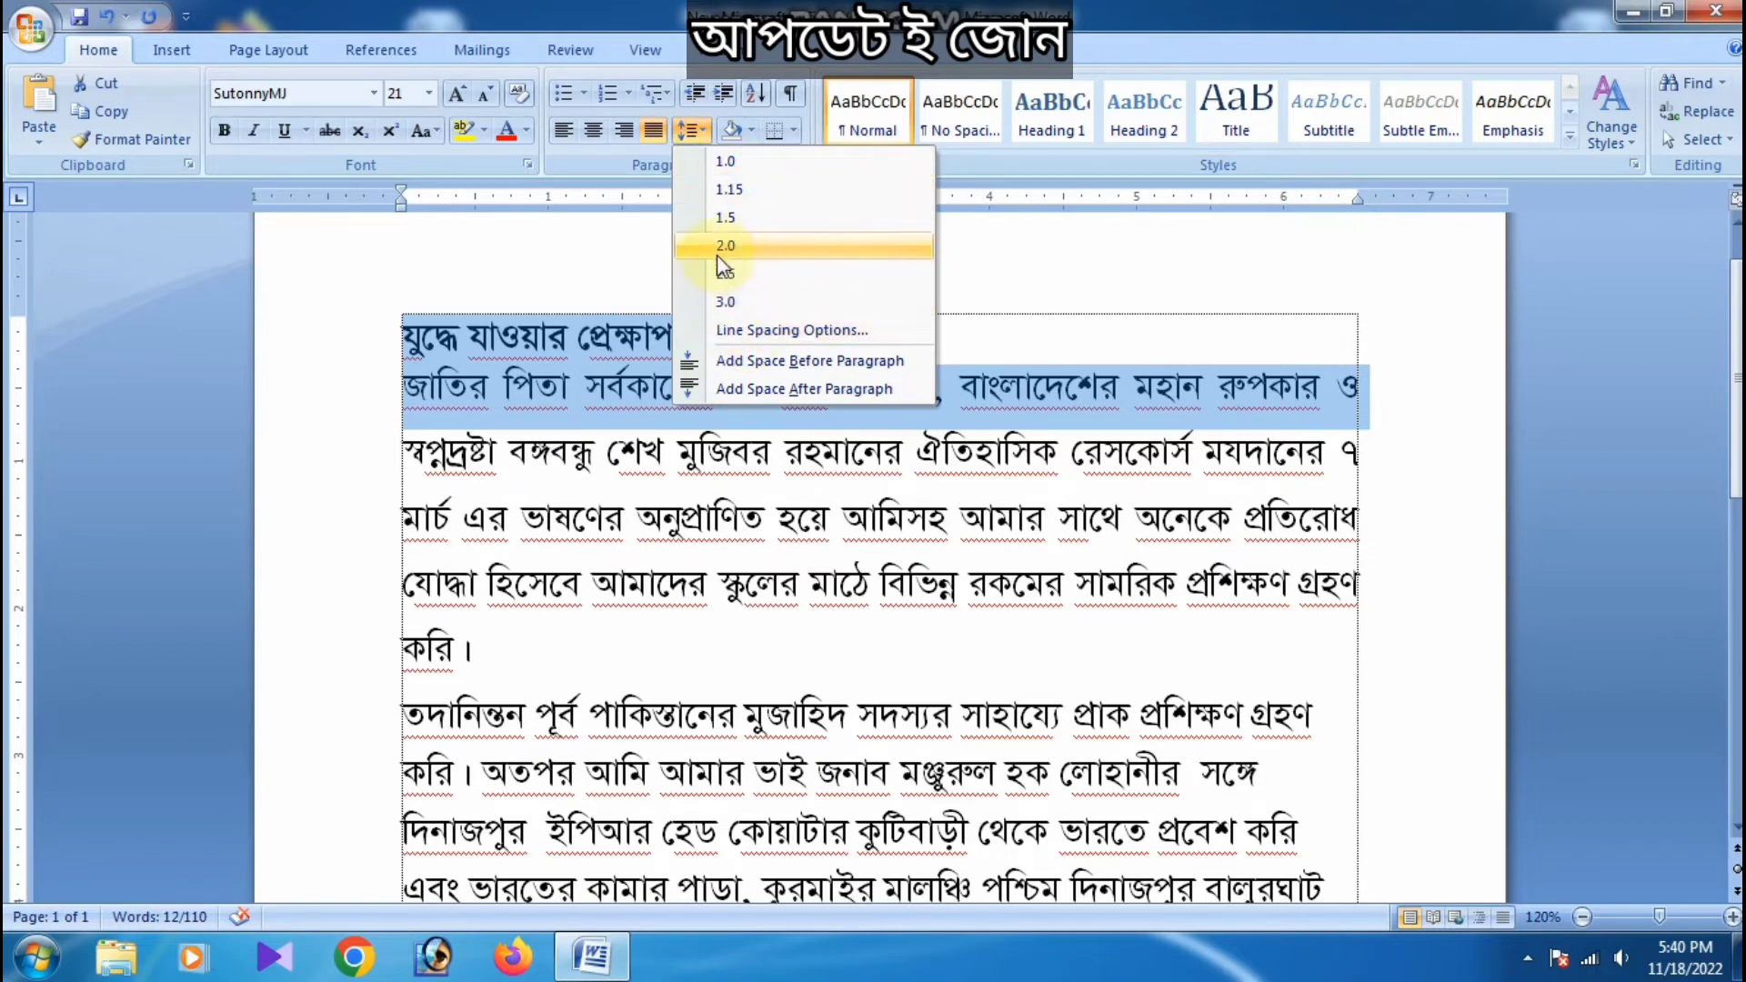
pyautogui.click(751, 334)
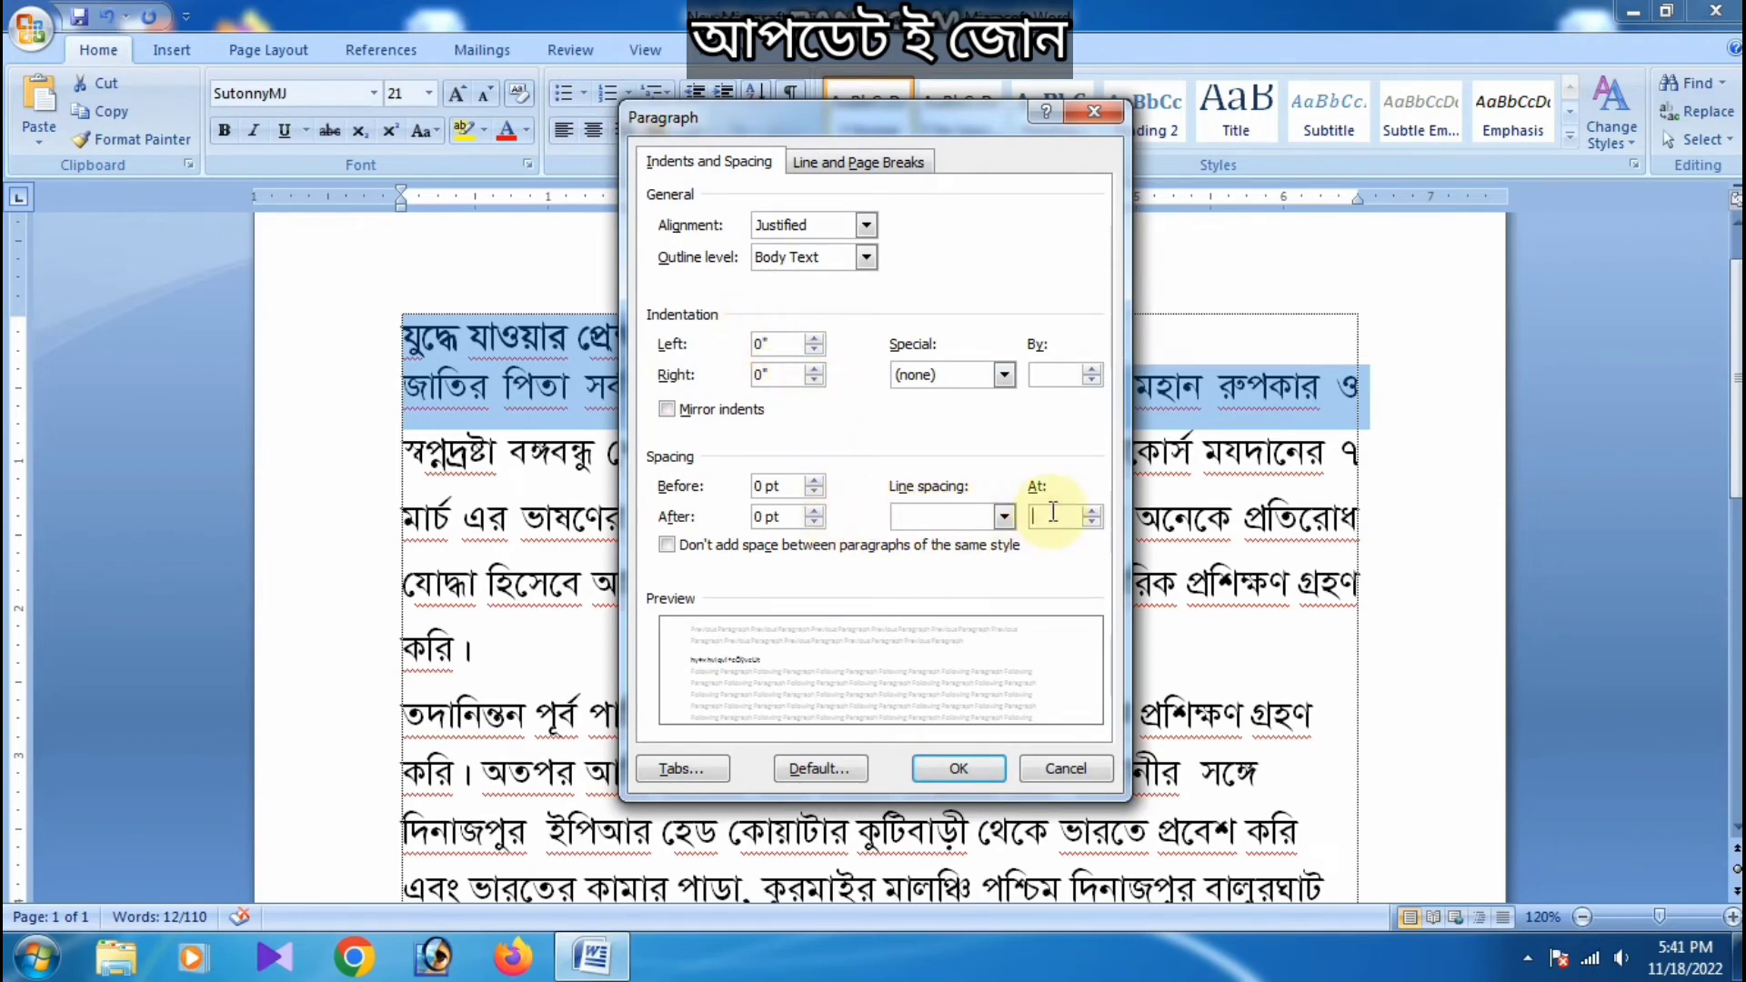
pyautogui.click(1053, 515)
pyautogui.write('5')
pyautogui.click(963, 766)
pyautogui.rightClick(608, 355)
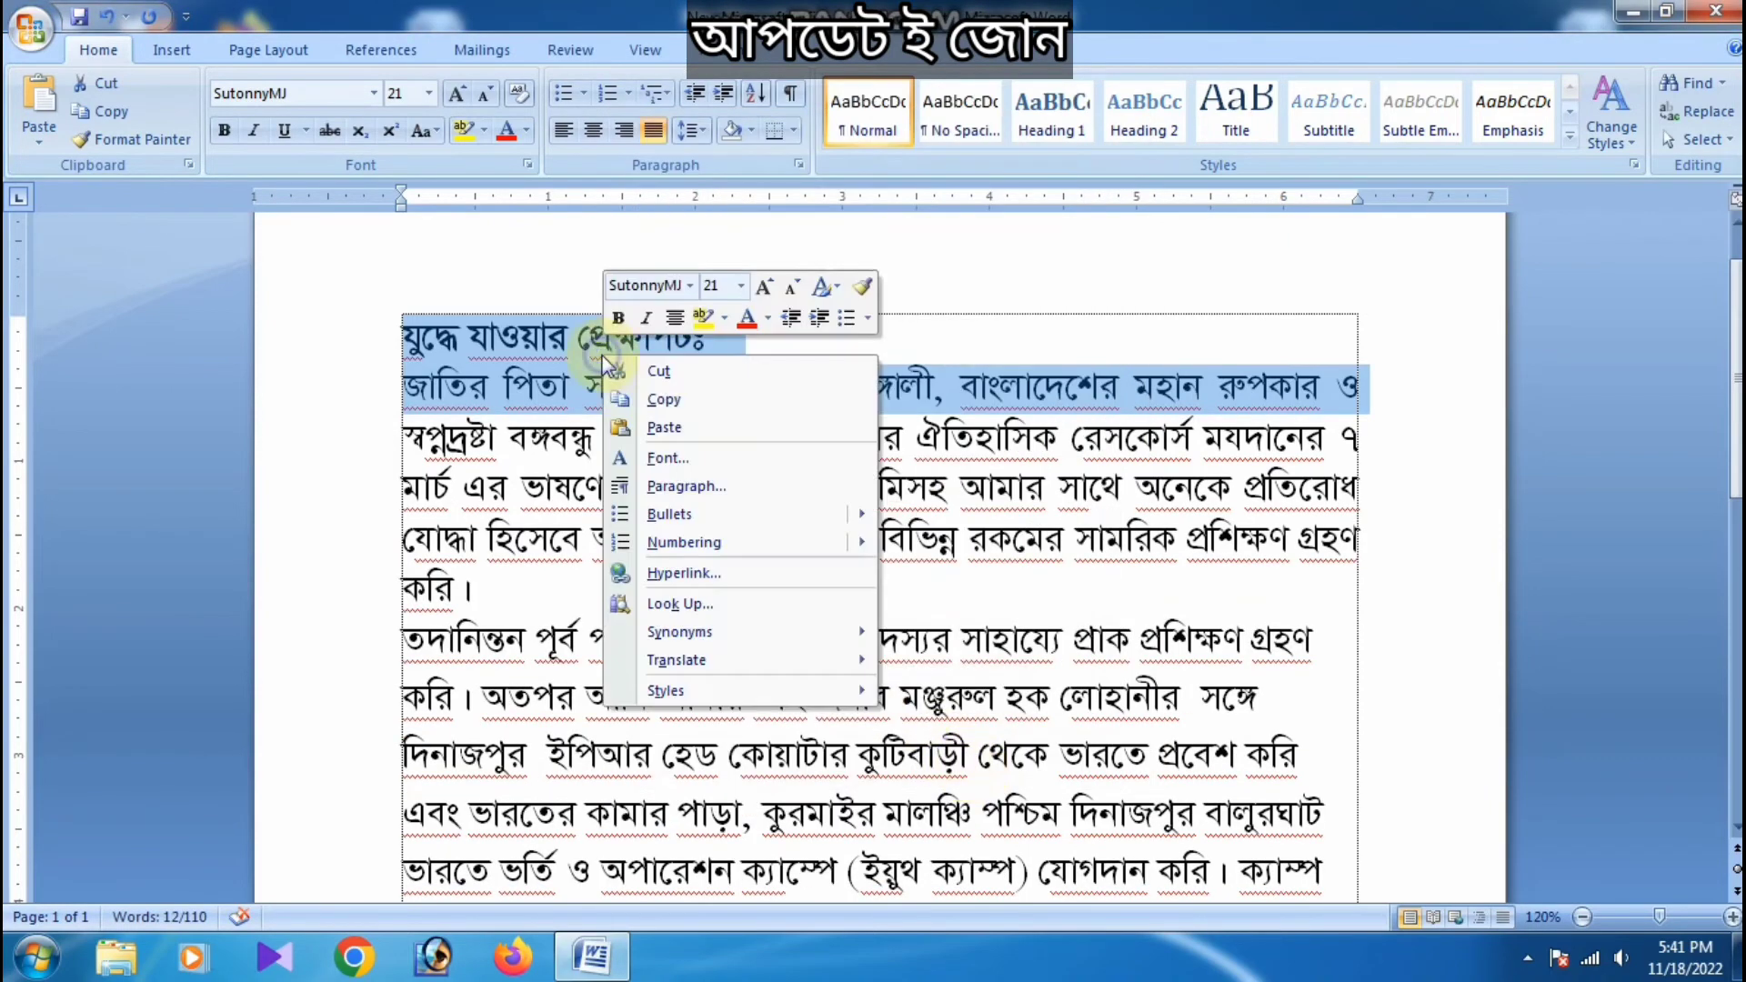
pyautogui.click(663, 487)
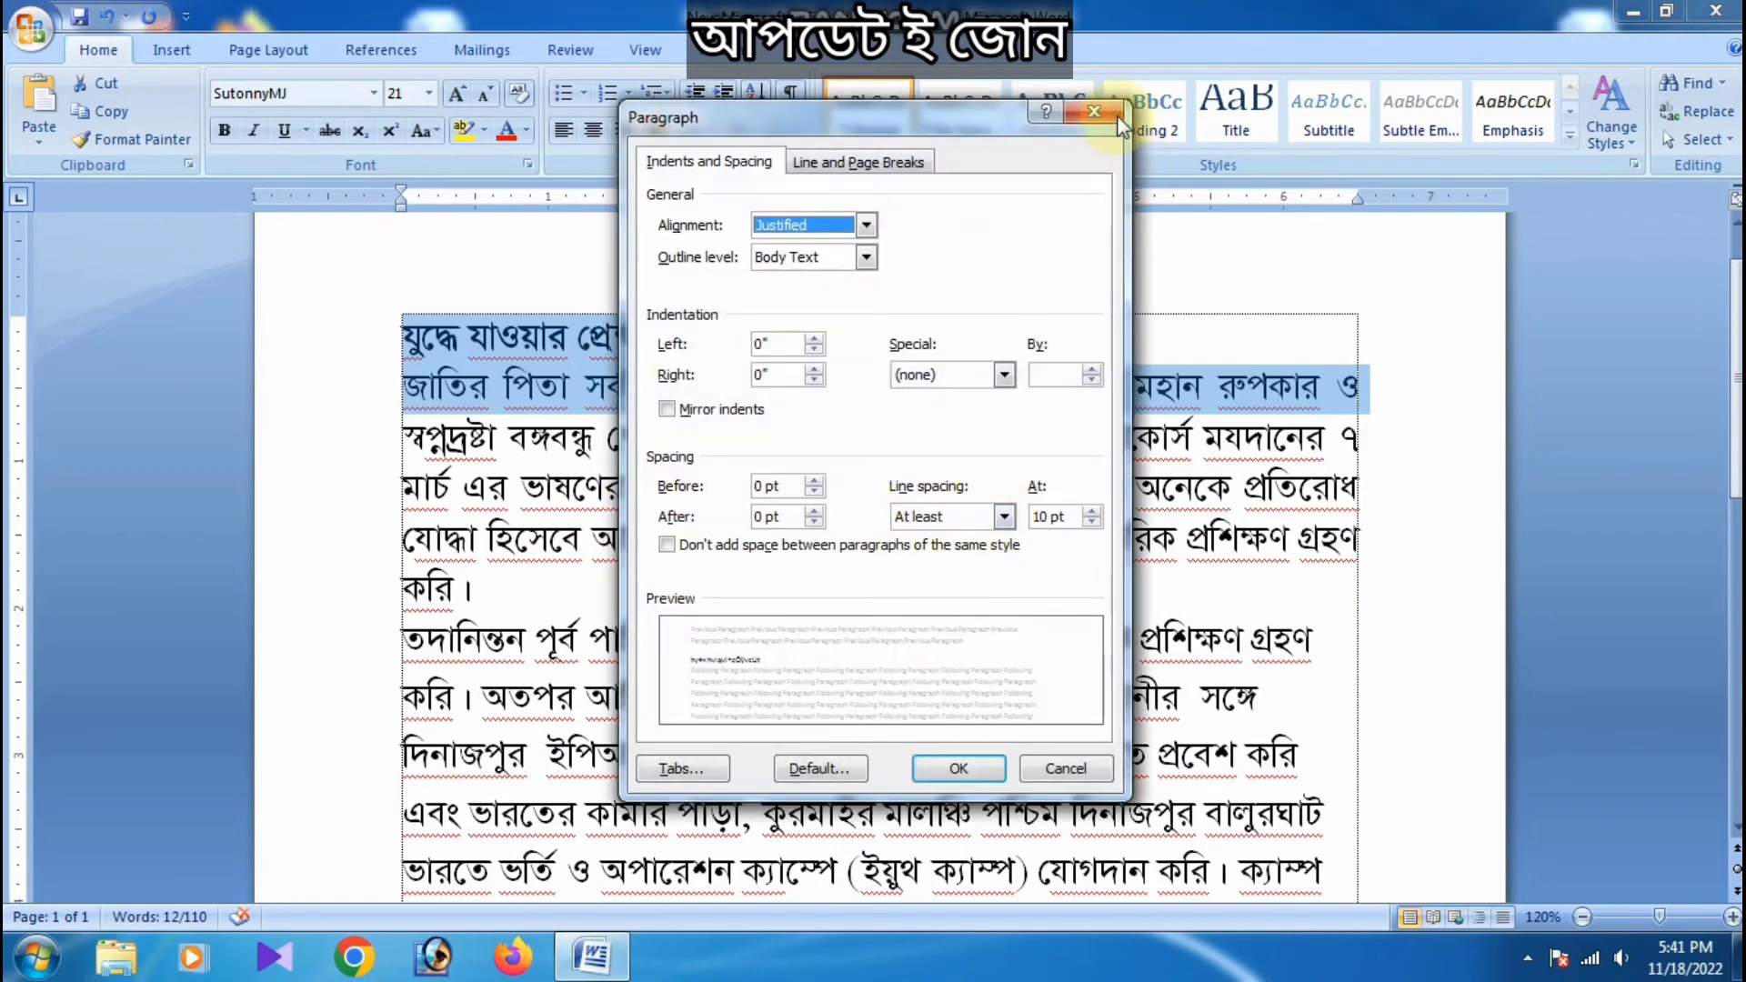
pyautogui.click(1094, 111)
# Set the line spacing of the first body paragraph alone to At least 5 pt
pyautogui.click(406, 393)
pyautogui.moveTo(406, 392); pyautogui.dragTo(478, 589)
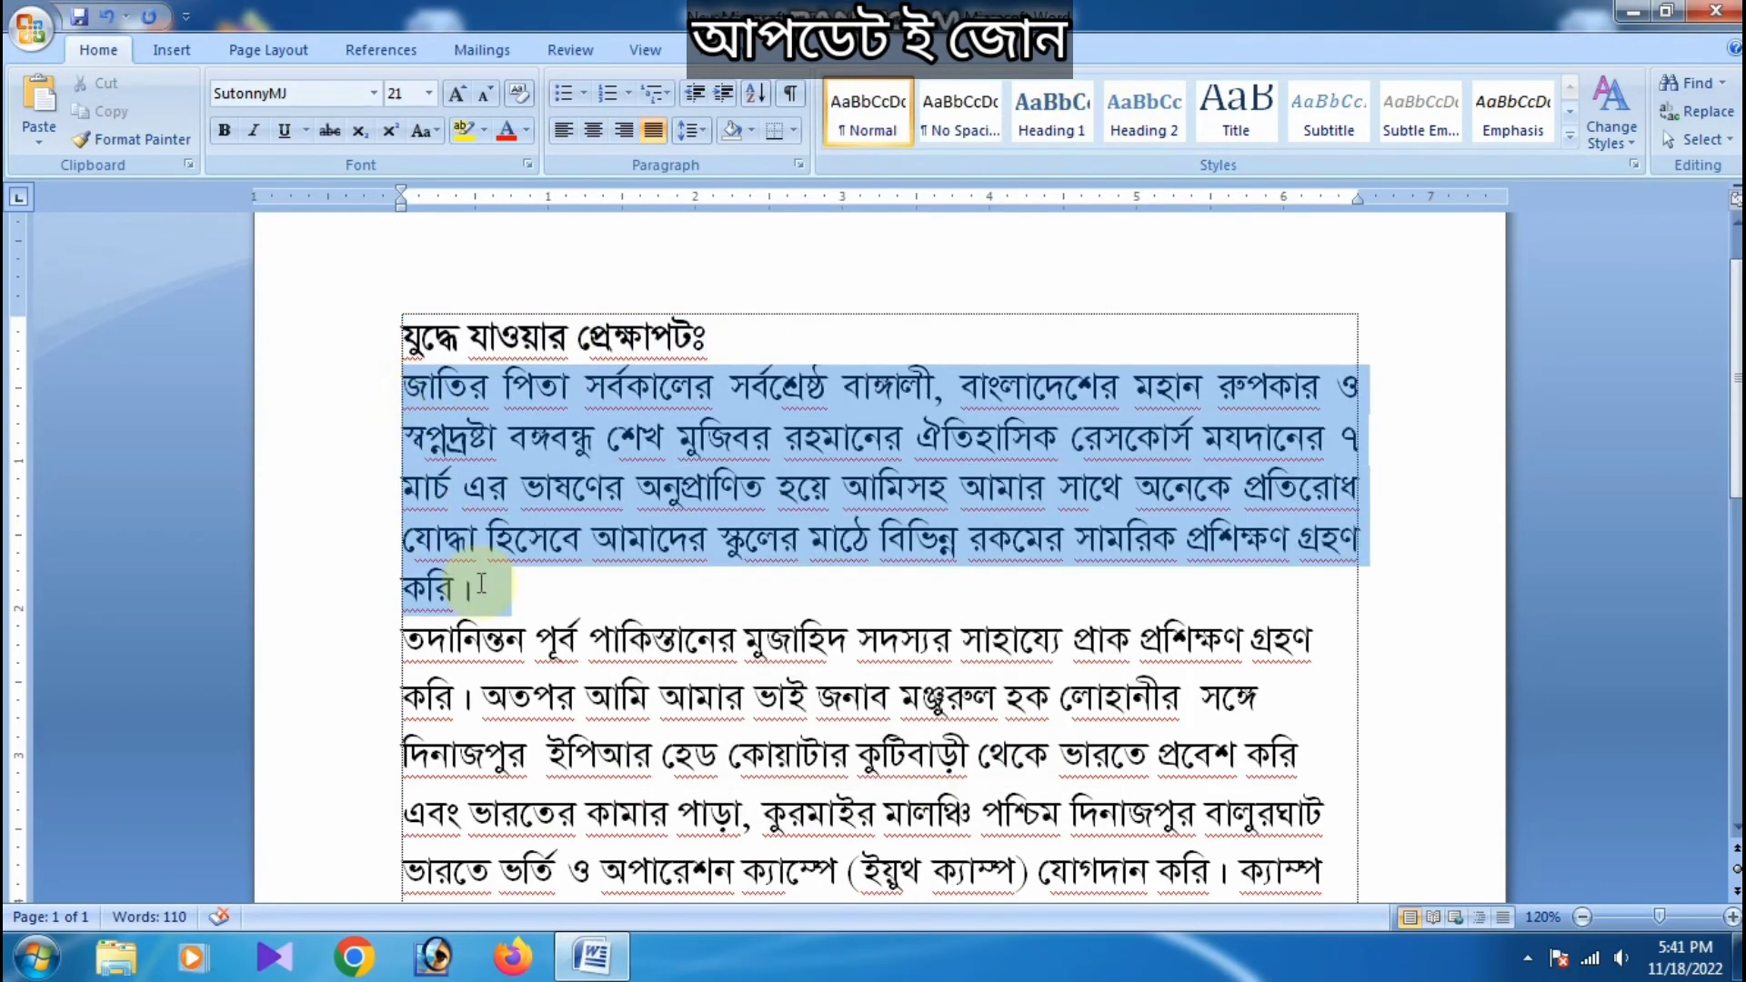
pyautogui.rightClick(509, 461)
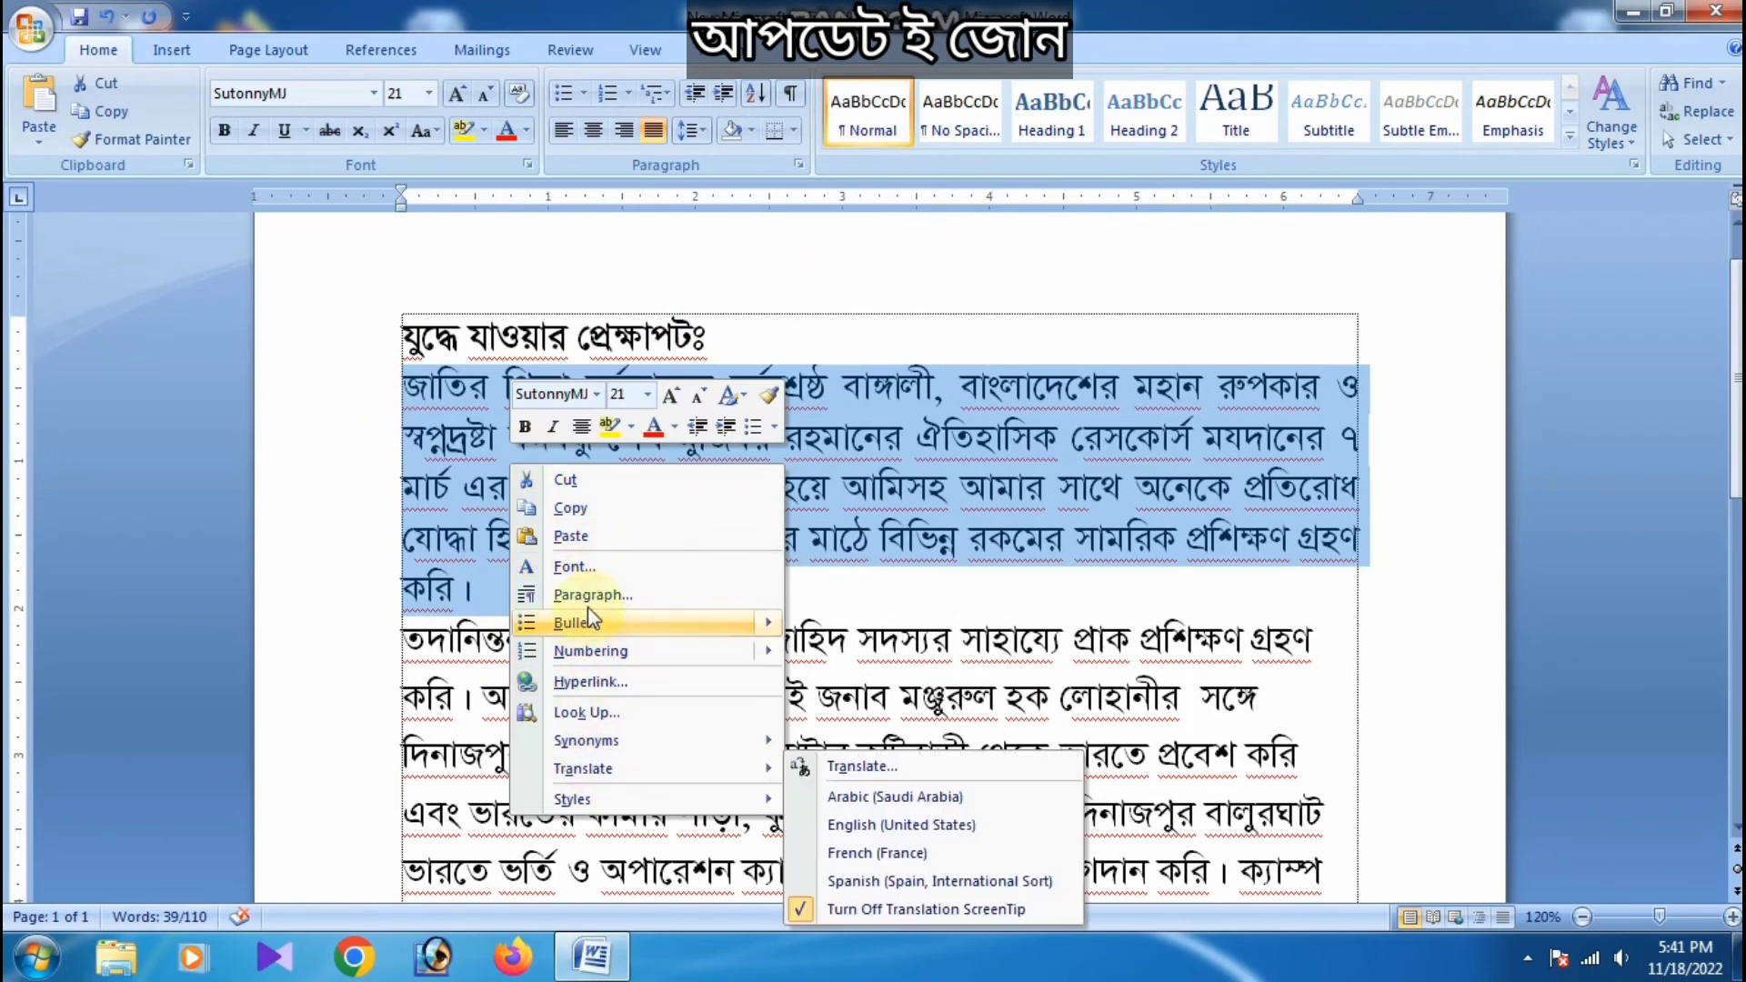
pyautogui.click(750, 595)
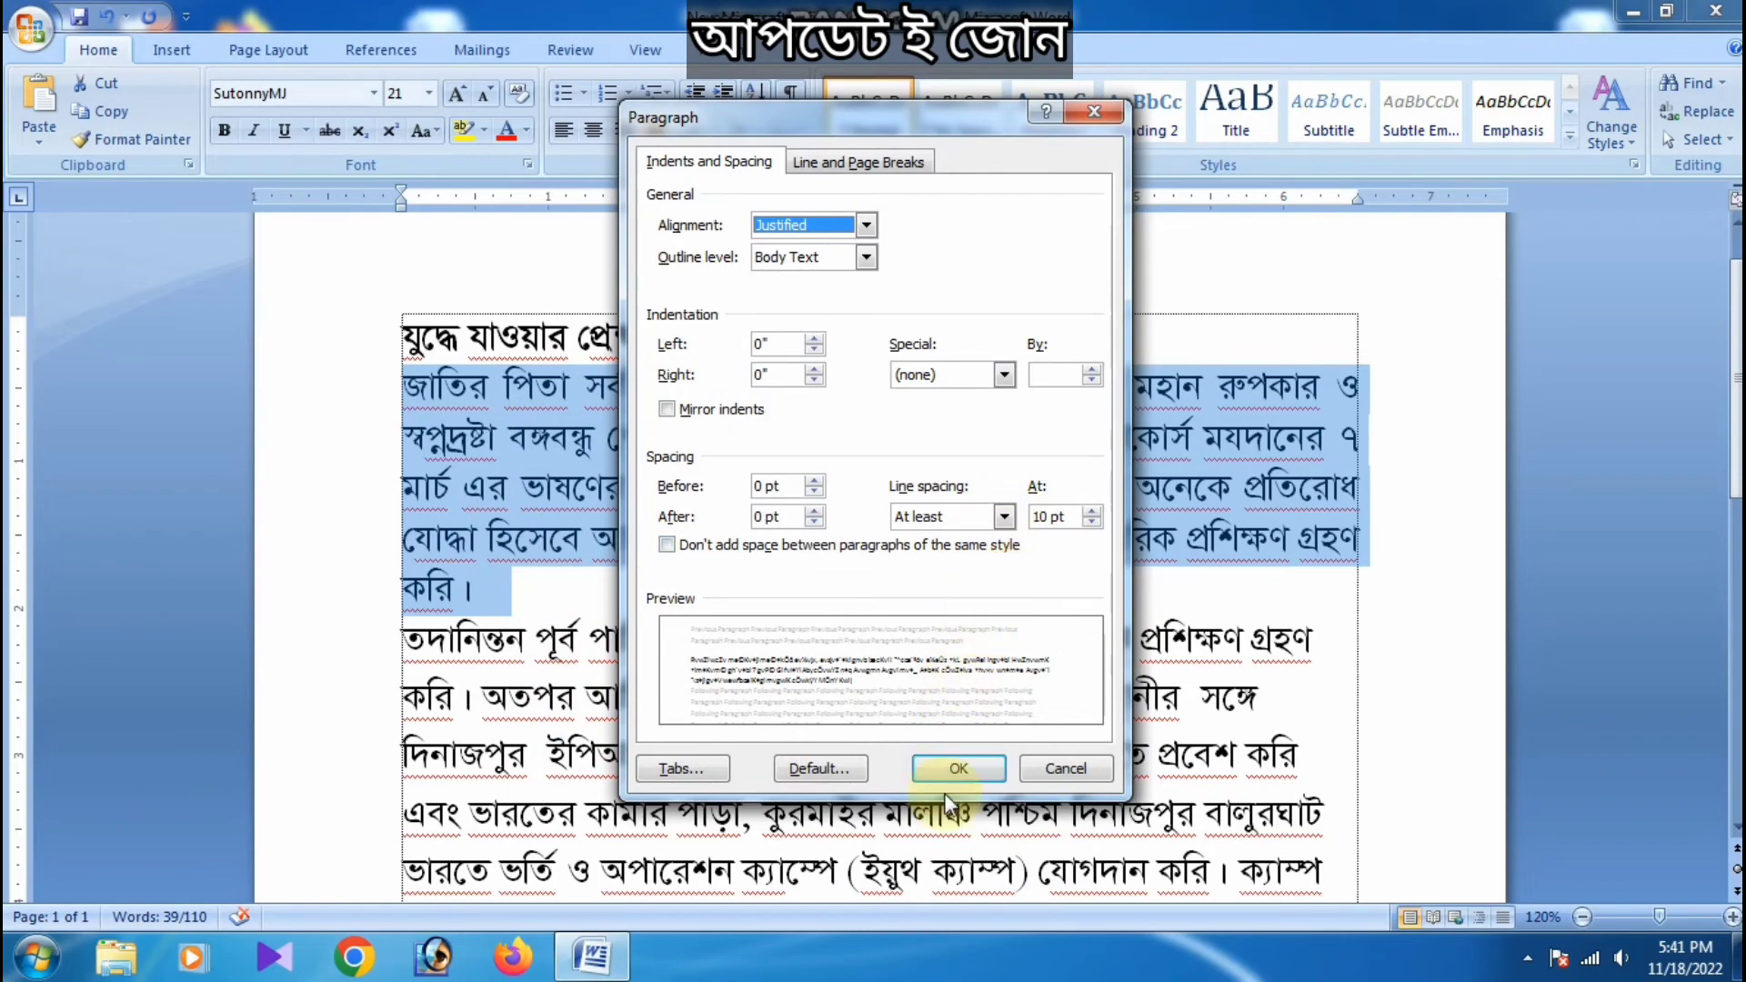
pyautogui.click(951, 771)
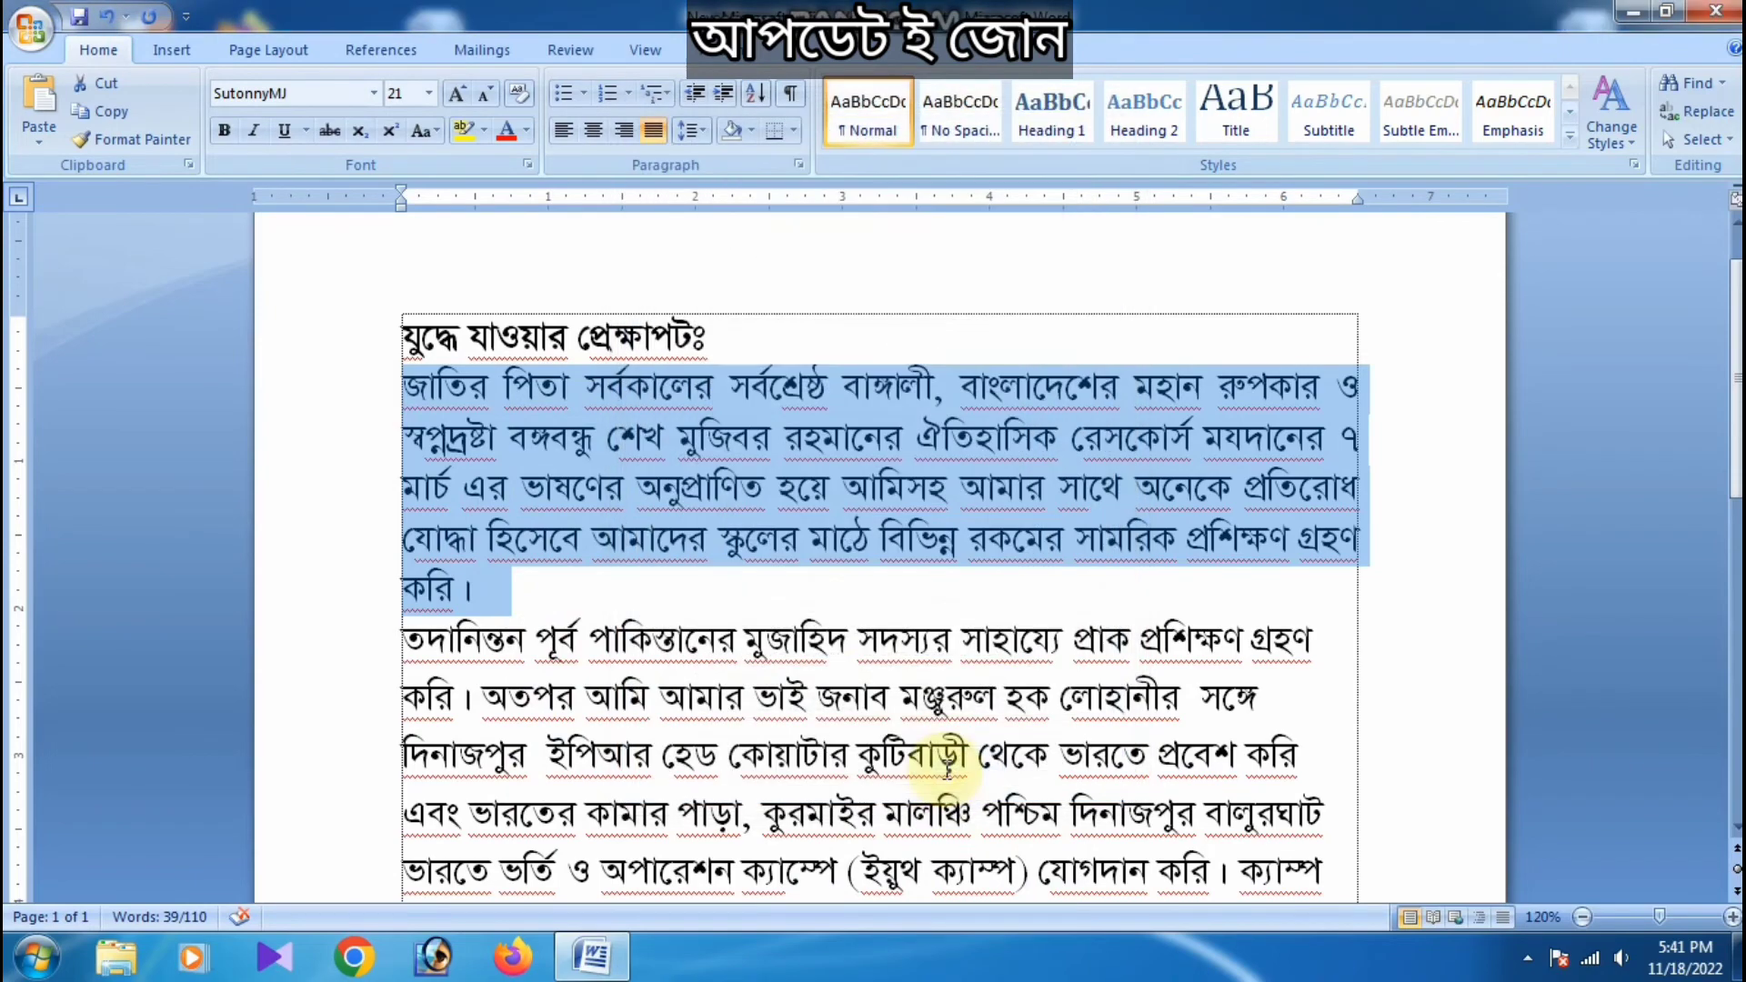
pyautogui.rightClick(691, 445)
pyautogui.click(702, 131)
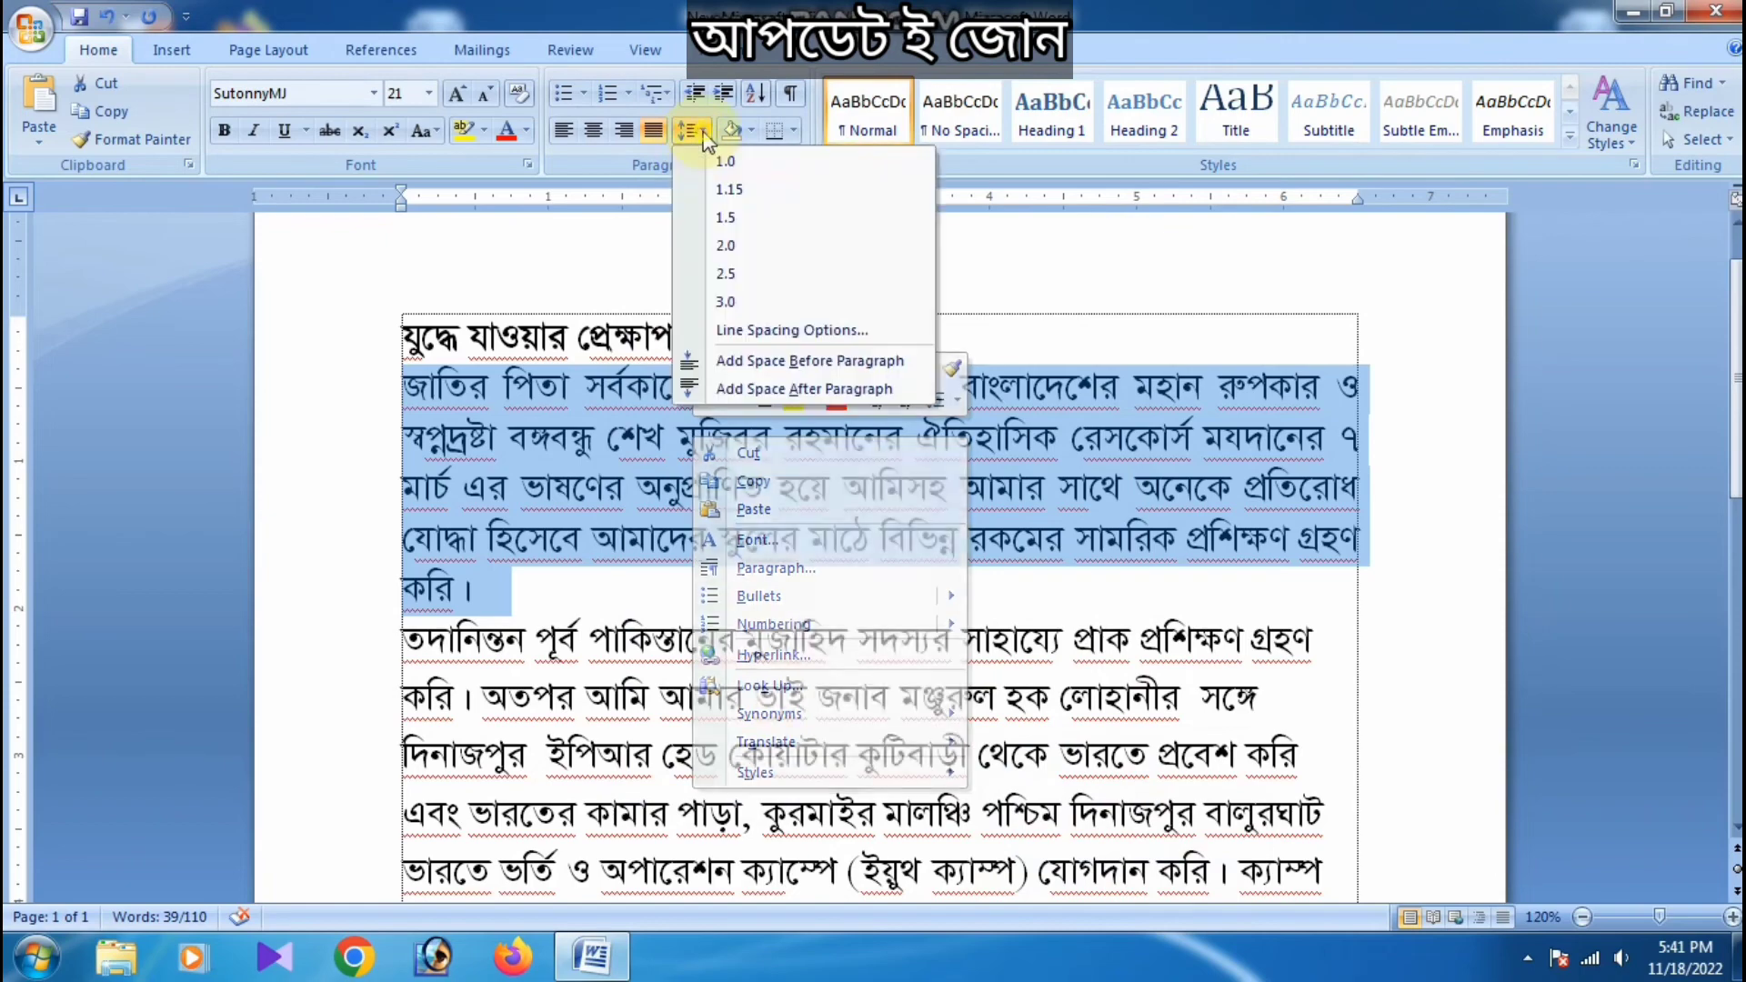
pyautogui.click(782, 332)
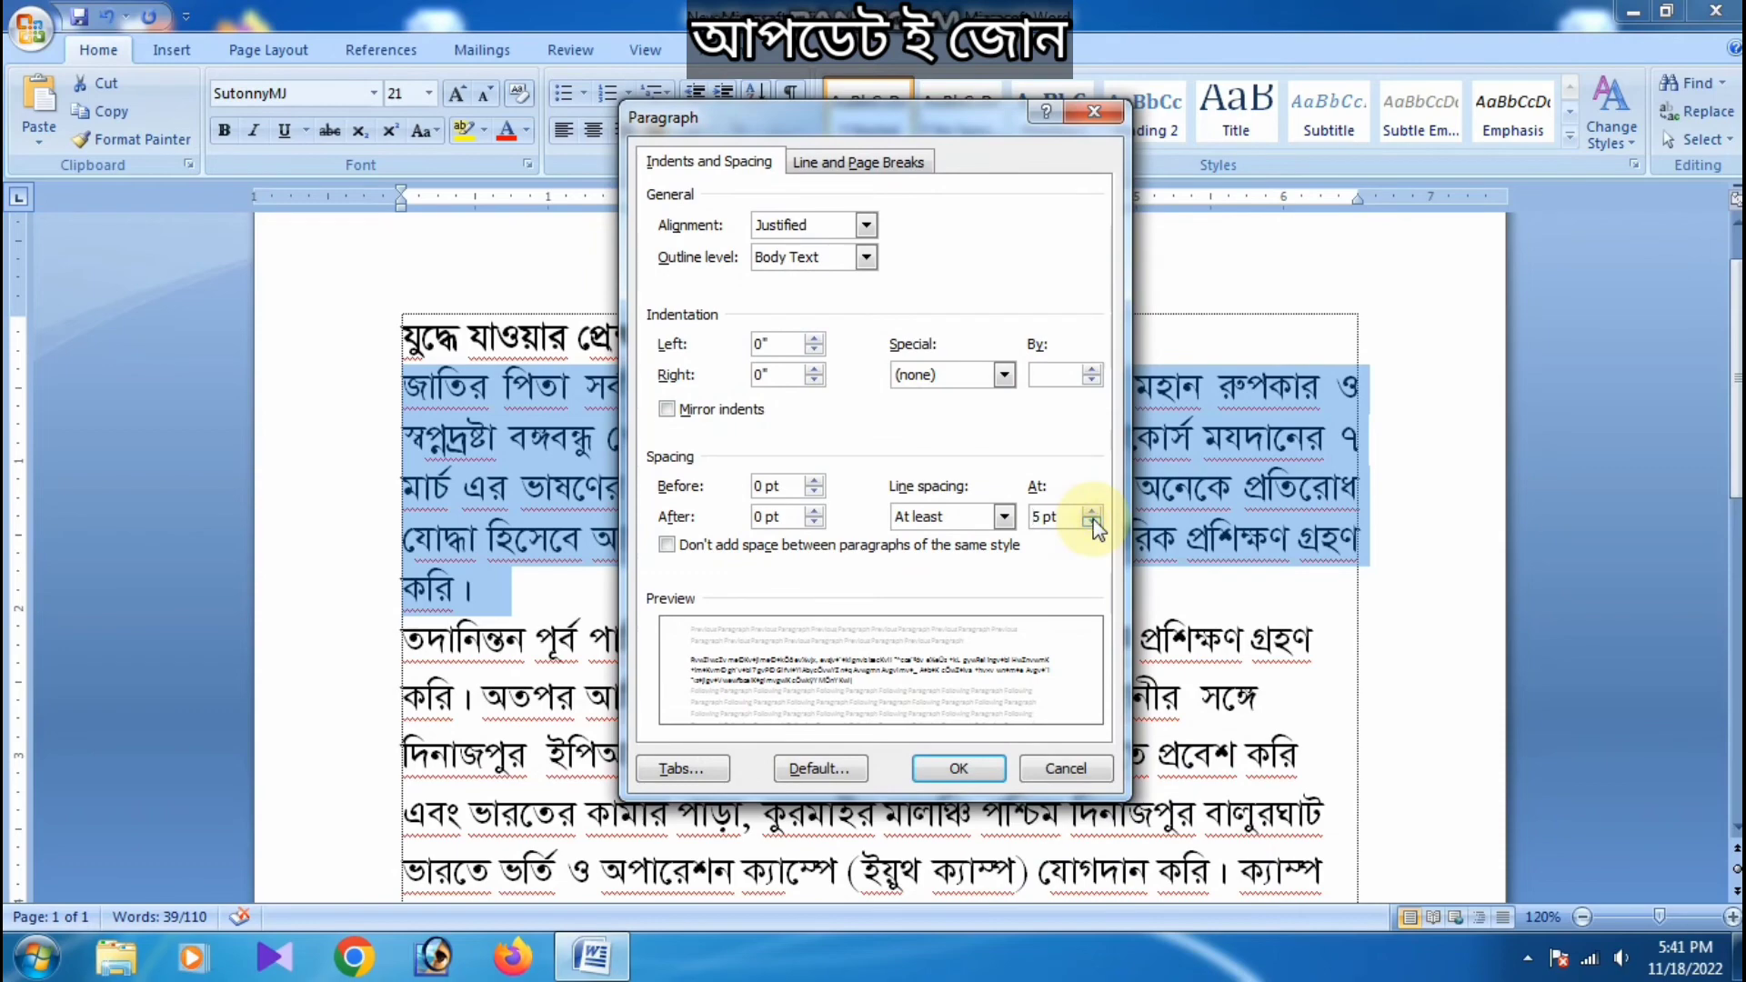
pyautogui.click(953, 771)
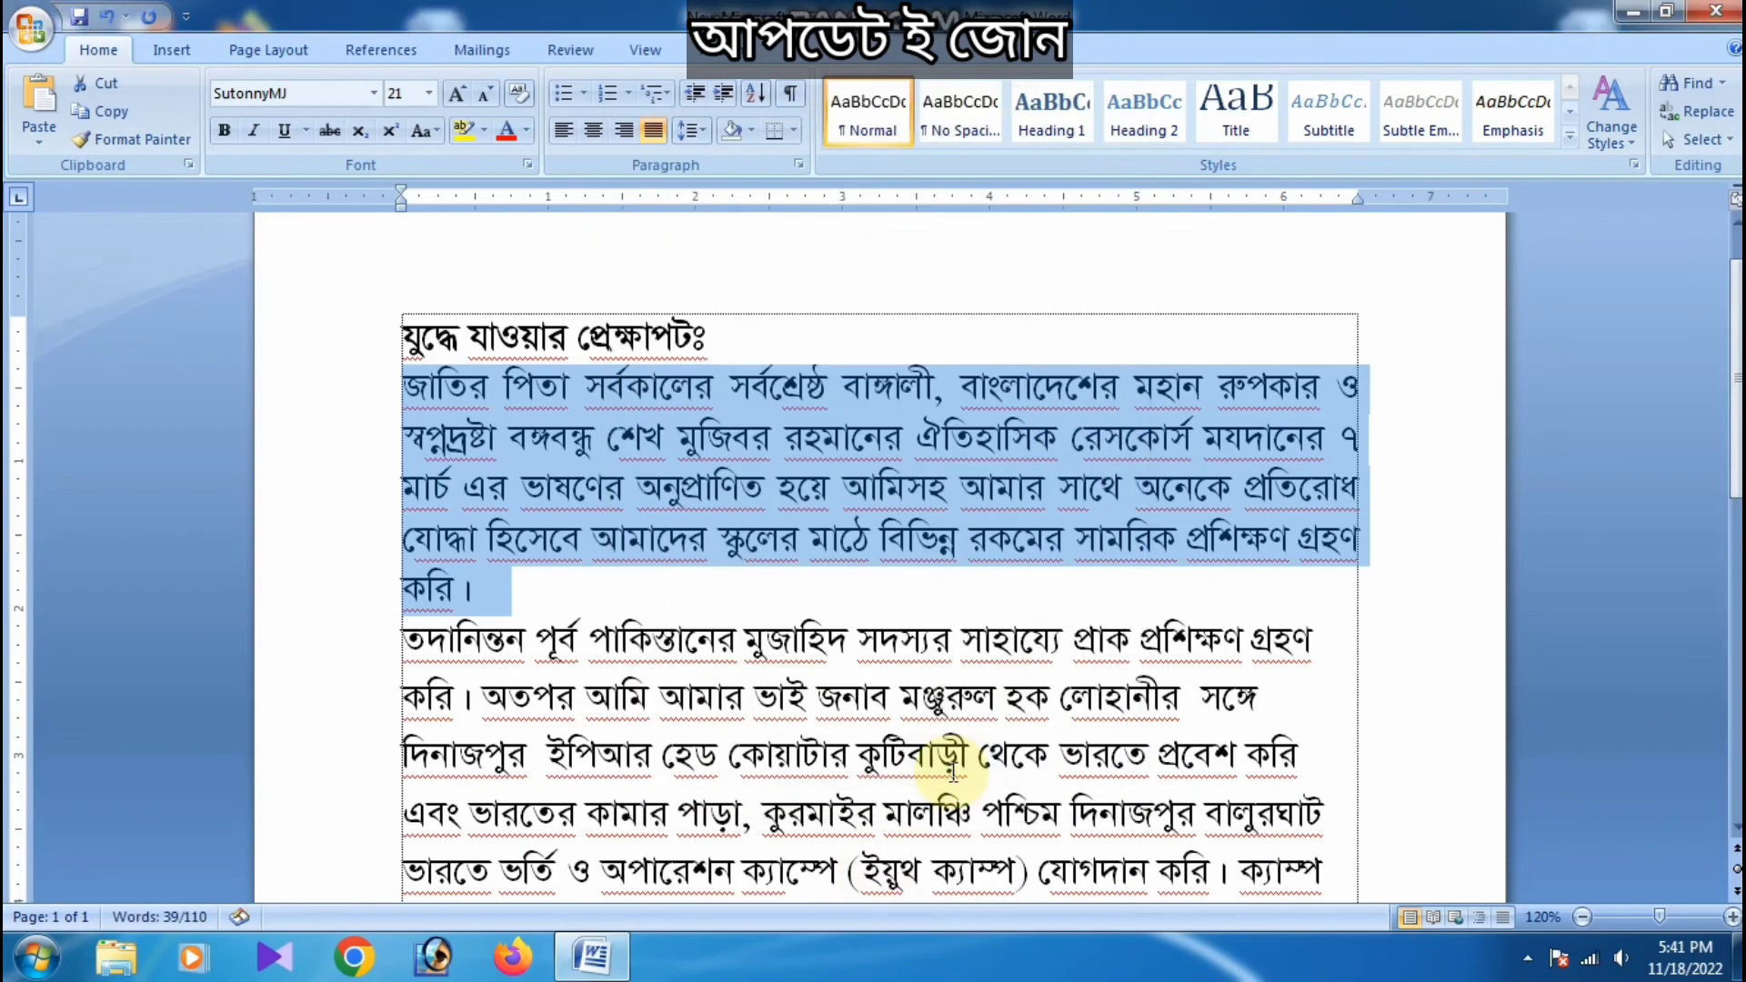
pyautogui.click(734, 488)
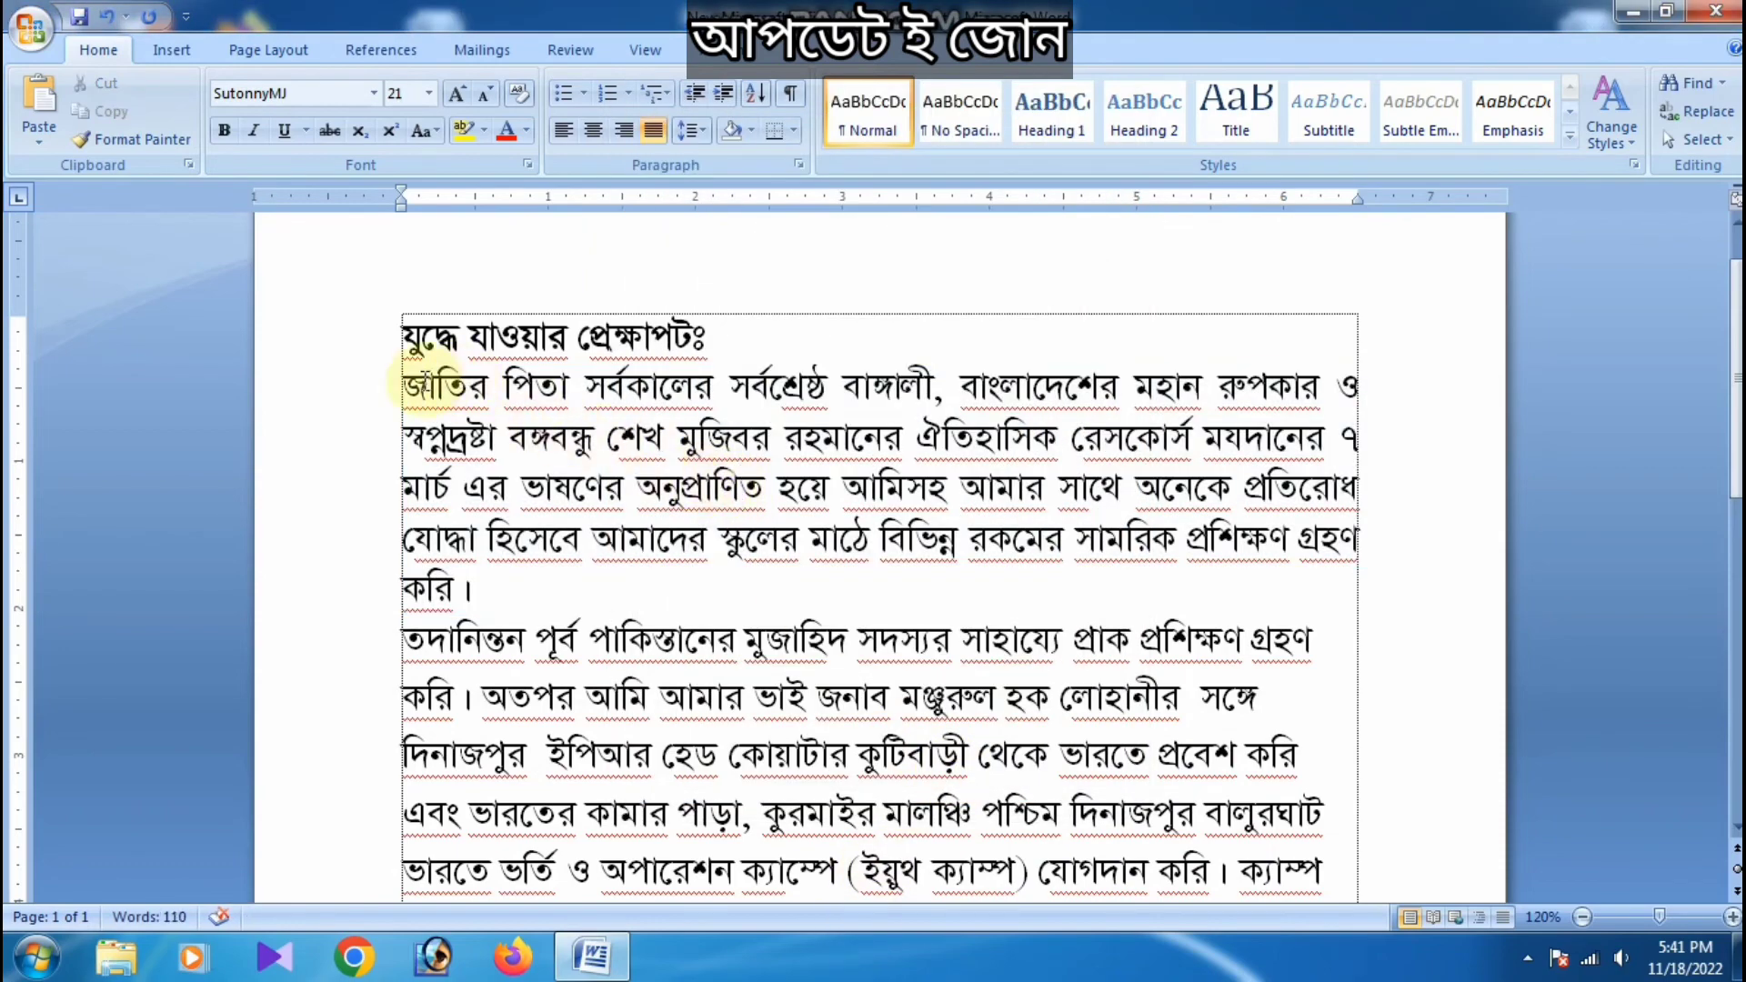
# Add paragraph space after the first body paragraph to separate it from the second one
pyautogui.moveTo(358, 379); pyautogui.dragTo(478, 550)
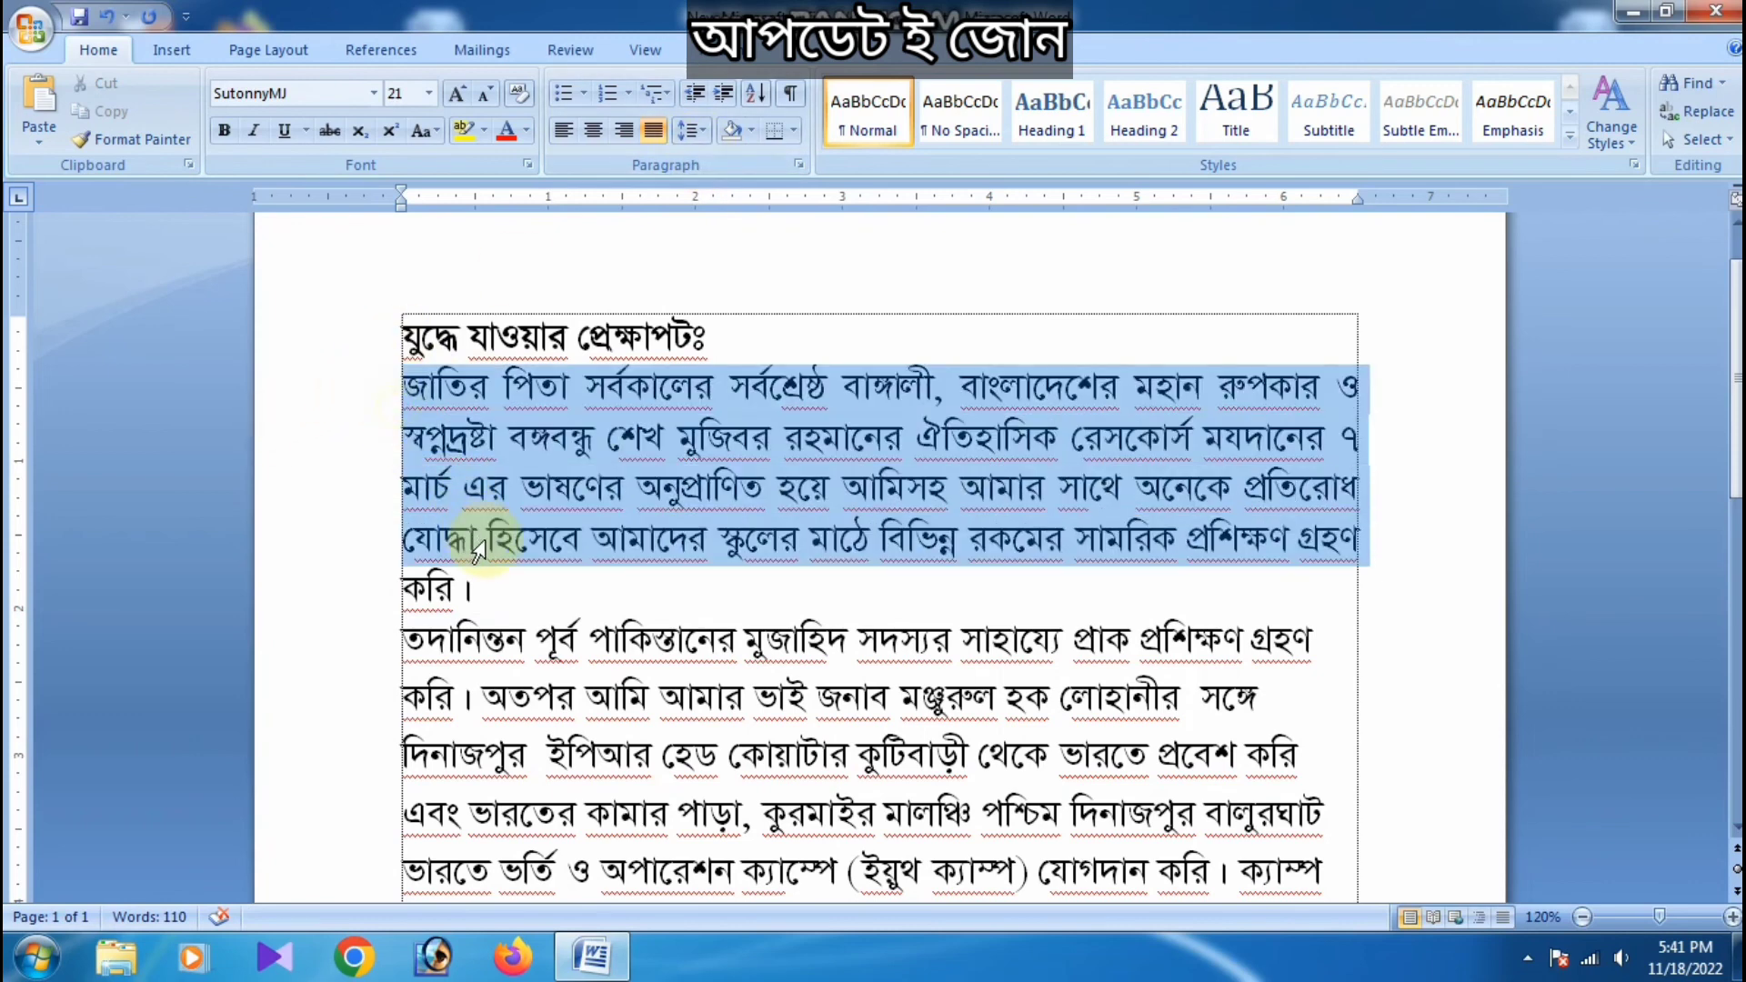
pyautogui.click(751, 133)
pyautogui.click(701, 129)
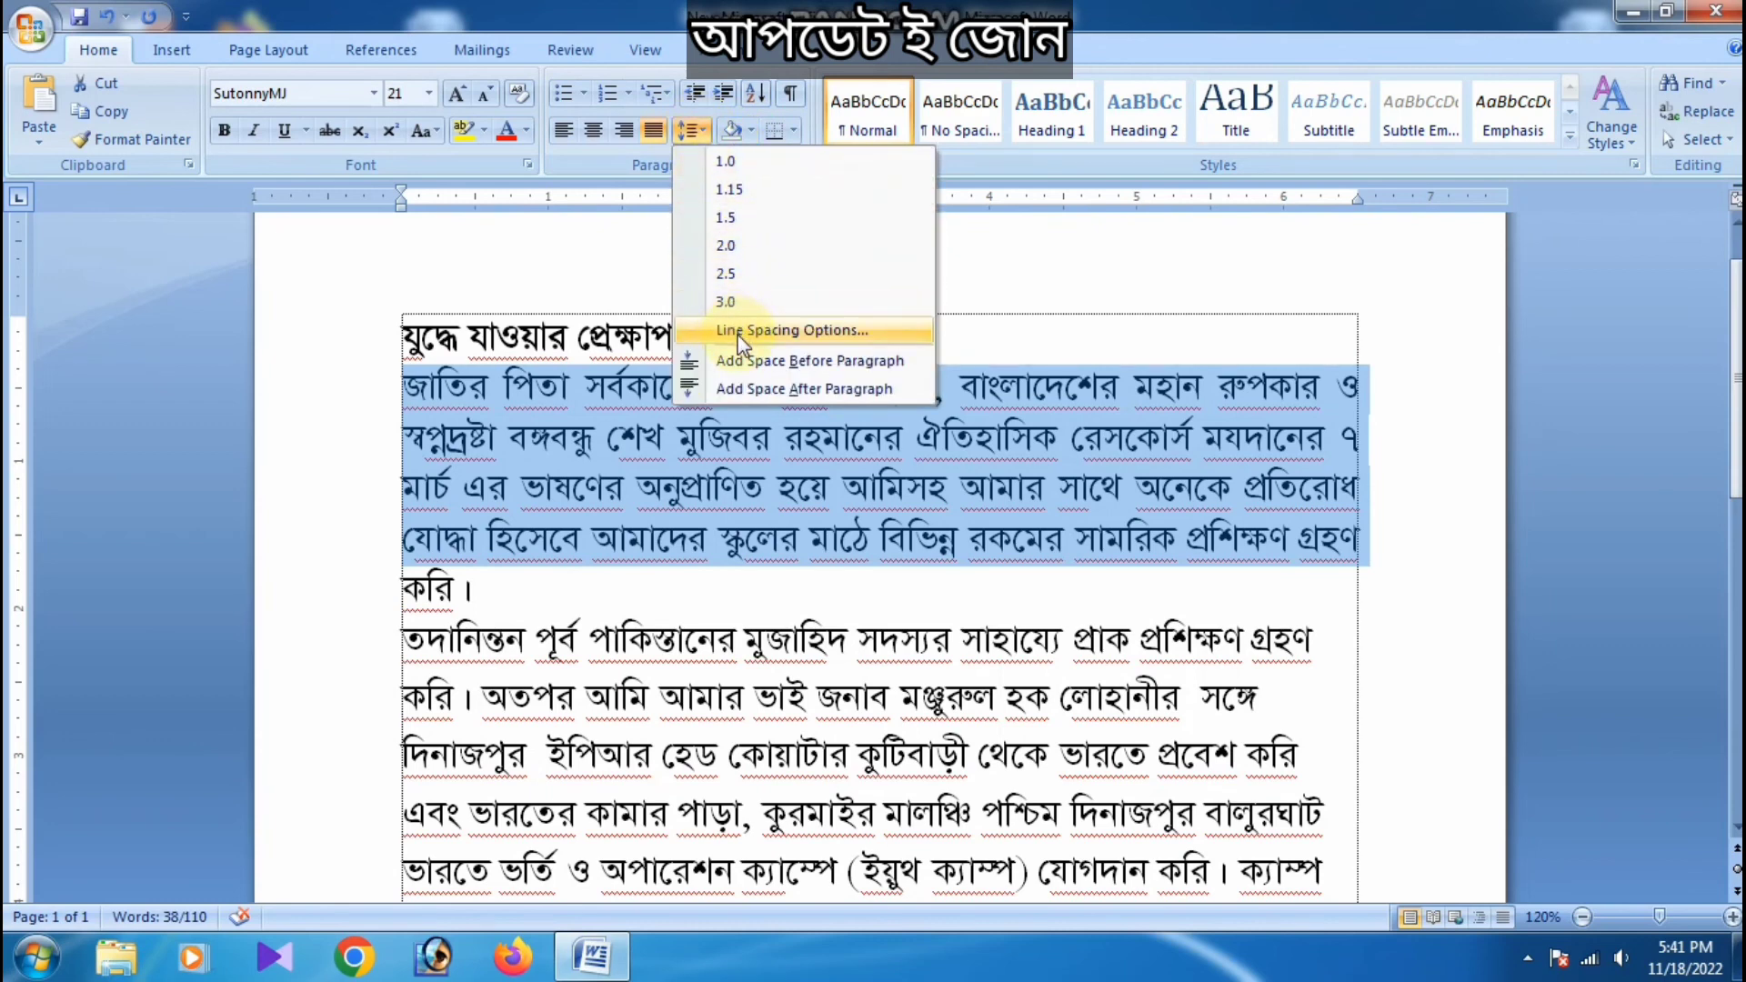
pyautogui.click(762, 388)
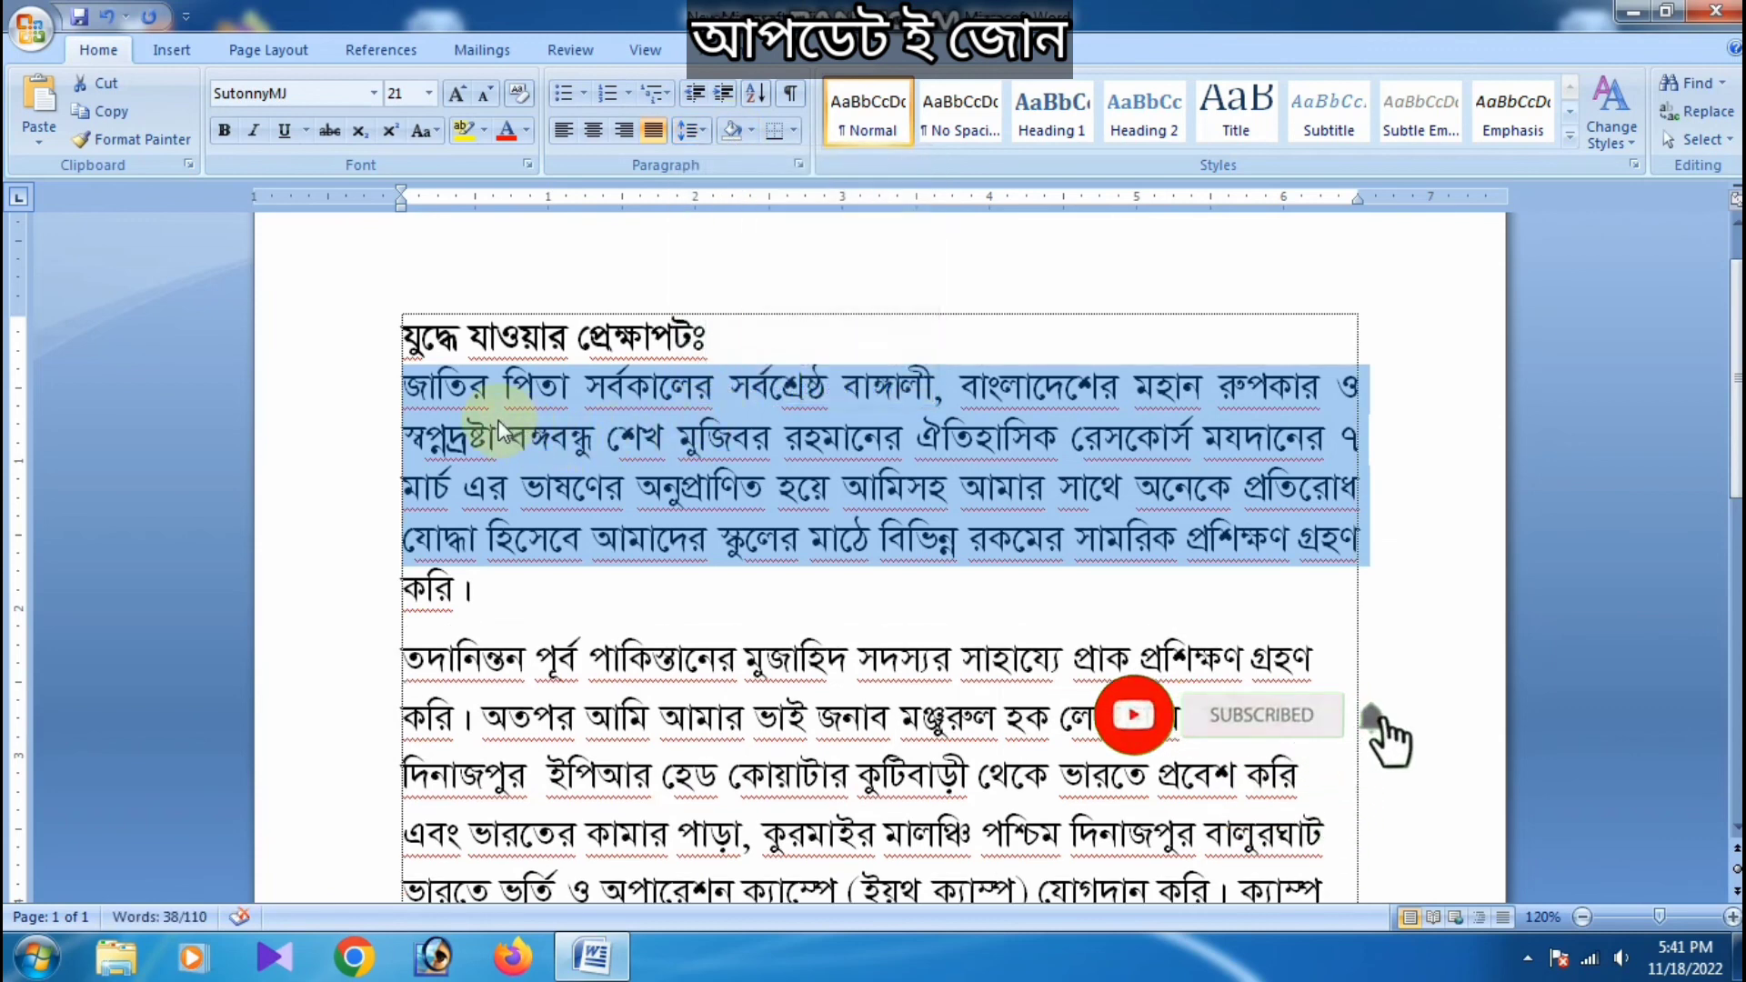
pyautogui.click(393, 383)
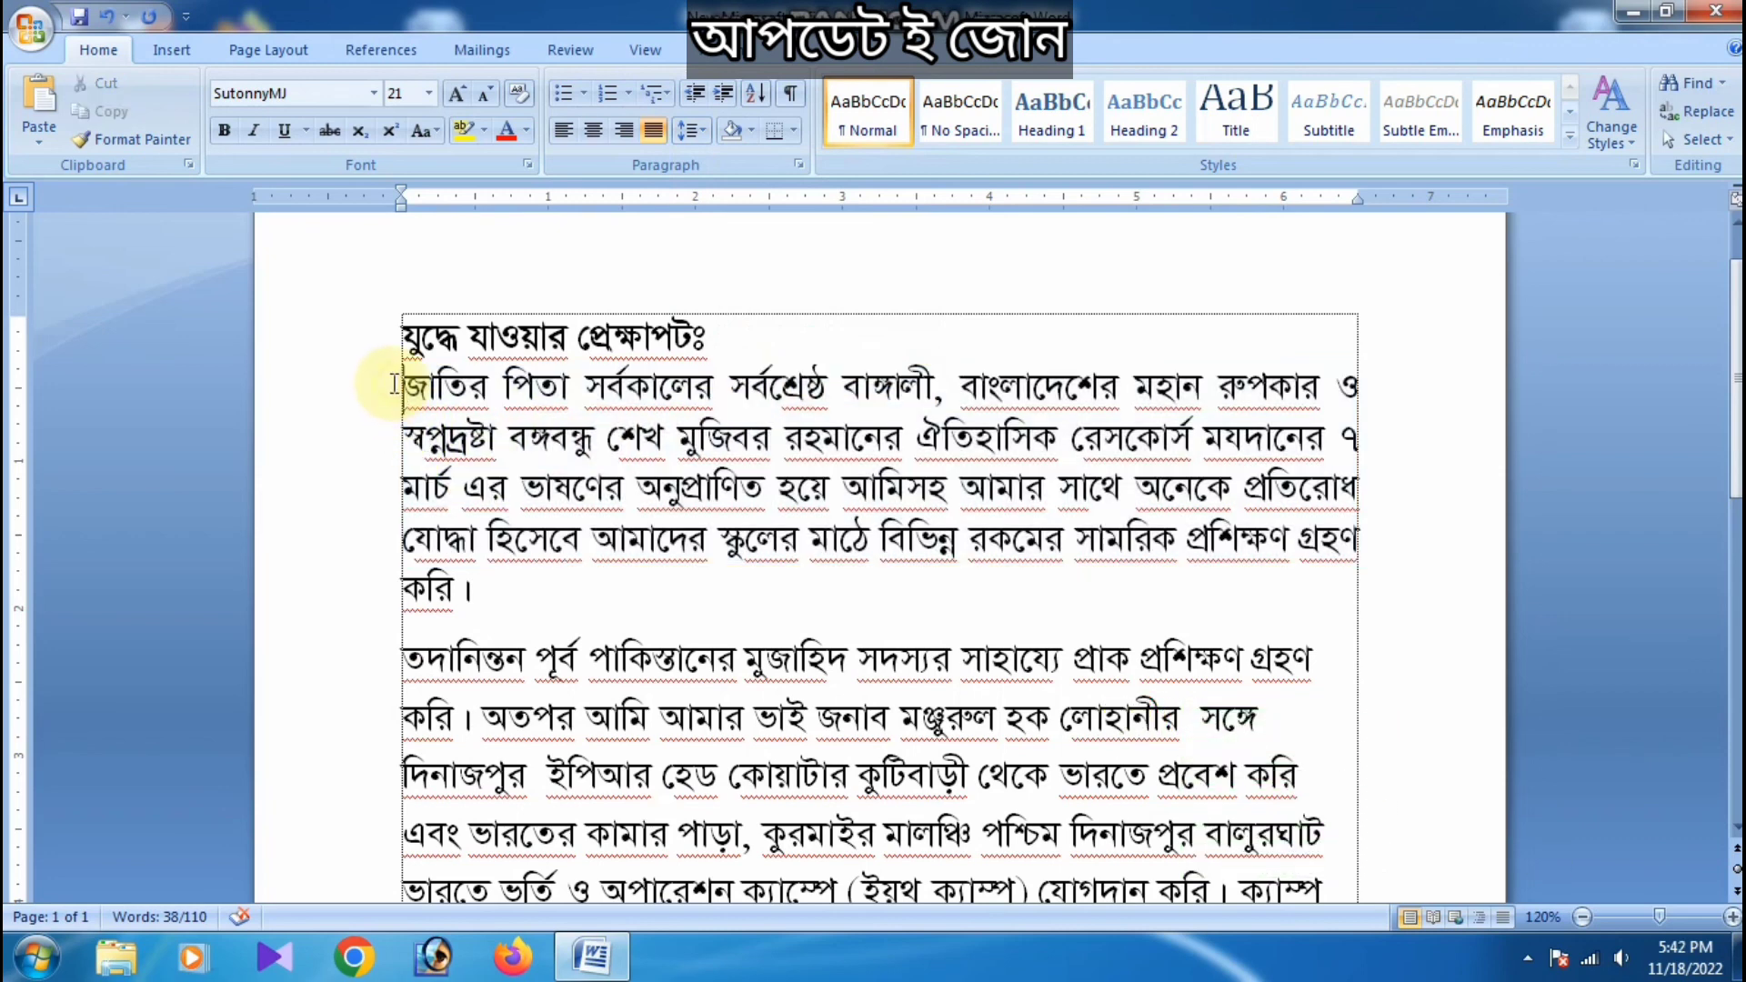